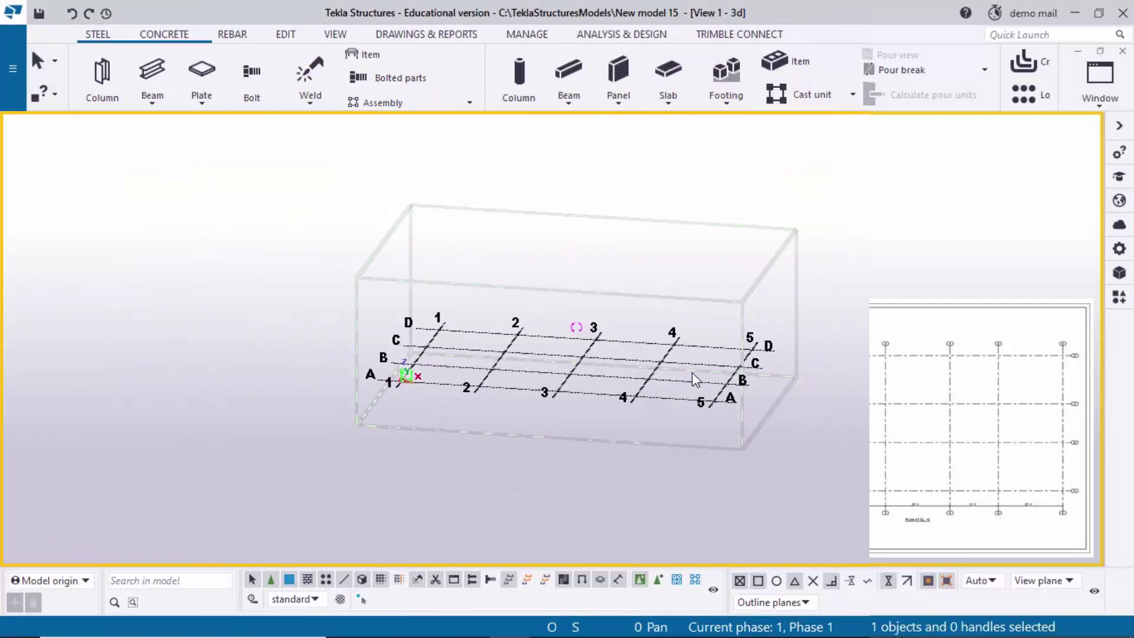
Step: Inspect the existing 1–5 by A–D grid in 3D, then bring the PDF grid plan forward
scroll(561, 413, "up", 3)
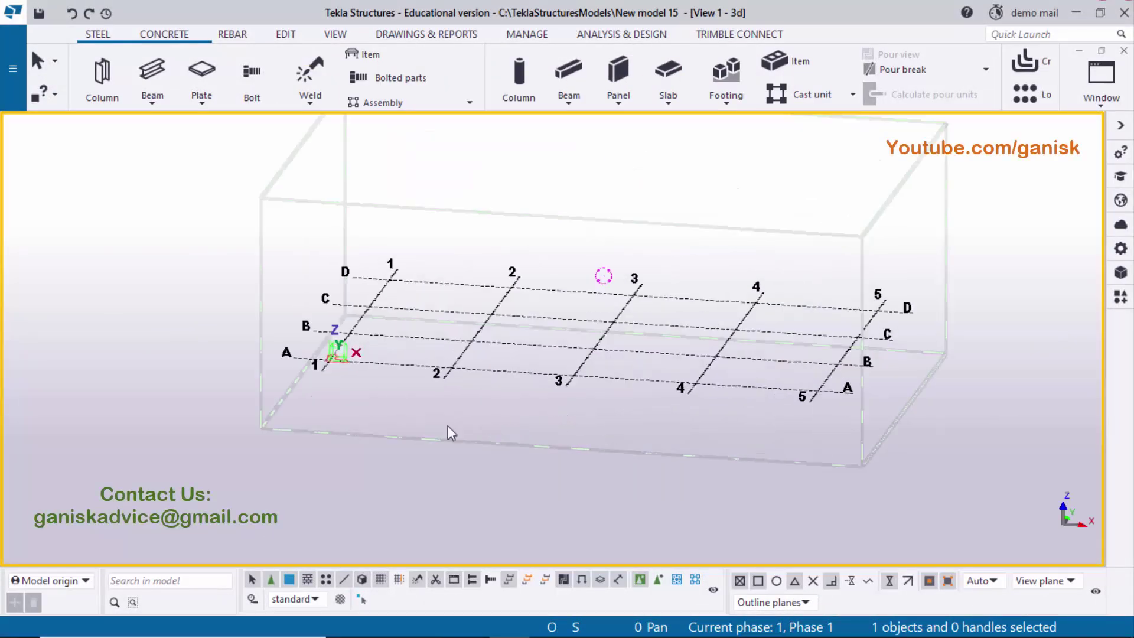
middle_click_drag(481, 430, 599, 441, "ctrl")
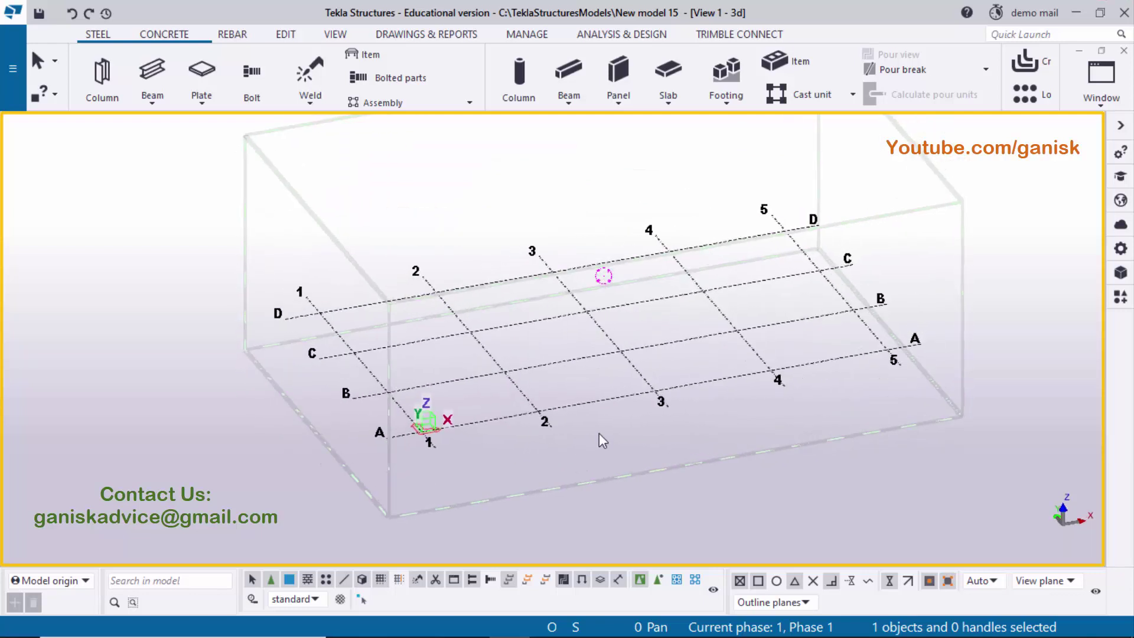
left_click(549, 622)
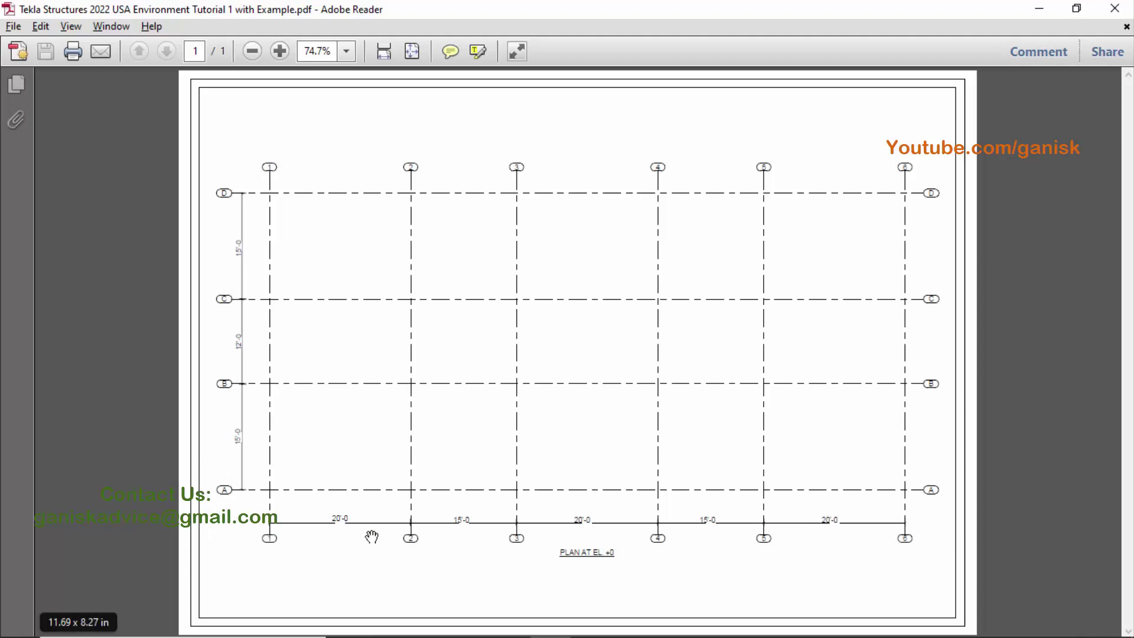
Step: Read the PDF plan's grid spacings (20'-0, 15'-0, 12'-0), then return to Tekla
scroll(315, 548, "up", 2, "ctrl")
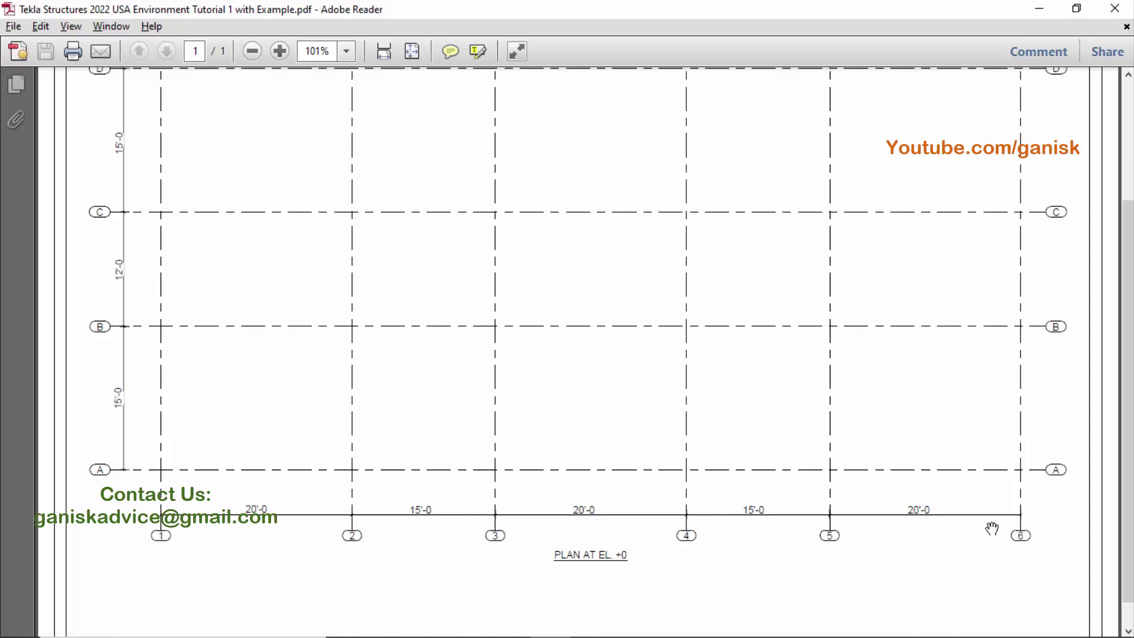
left_click_drag(245, 435, 384, 494)
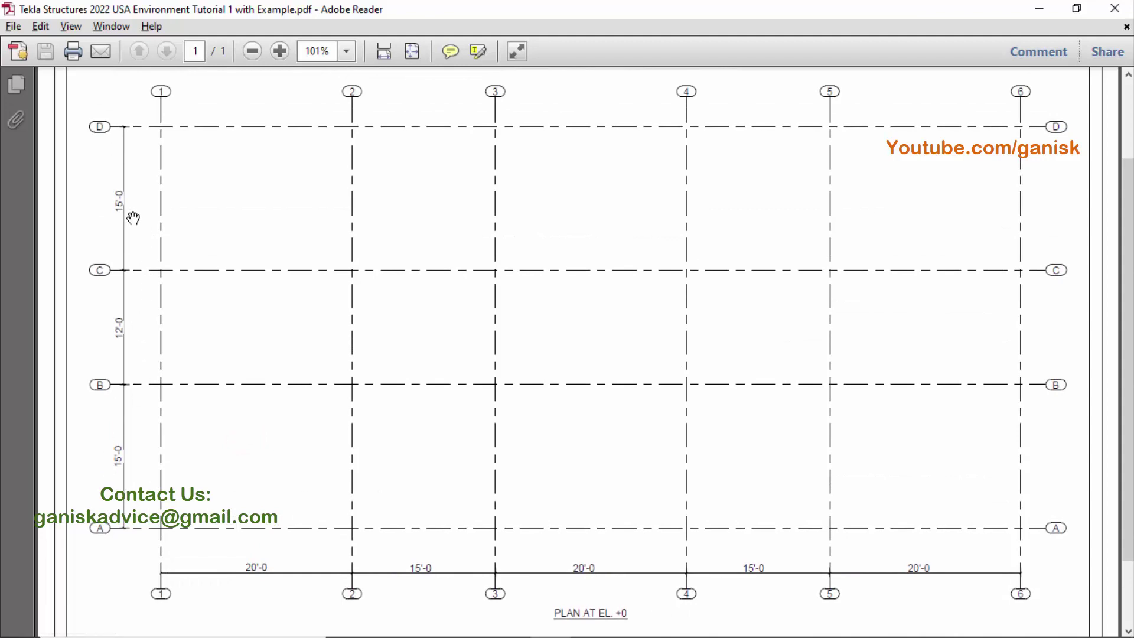
scroll(296, 292, "down", 1, "ctrl")
scroll(304, 295, "up", 1, "ctrl")
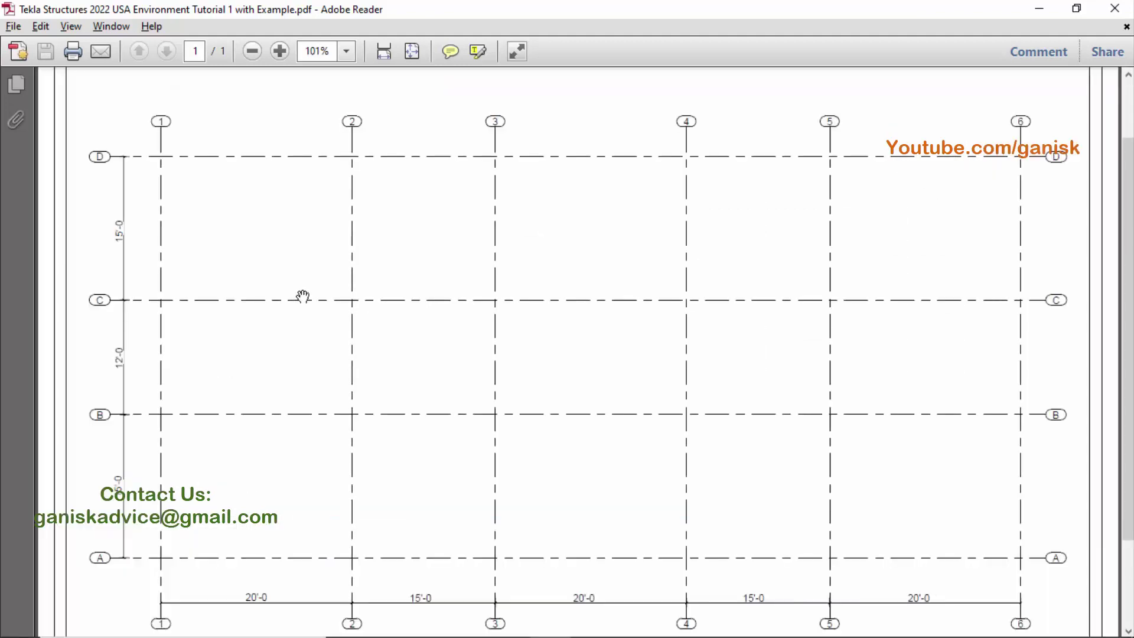
scroll(289, 289, "down", 1, "ctrl")
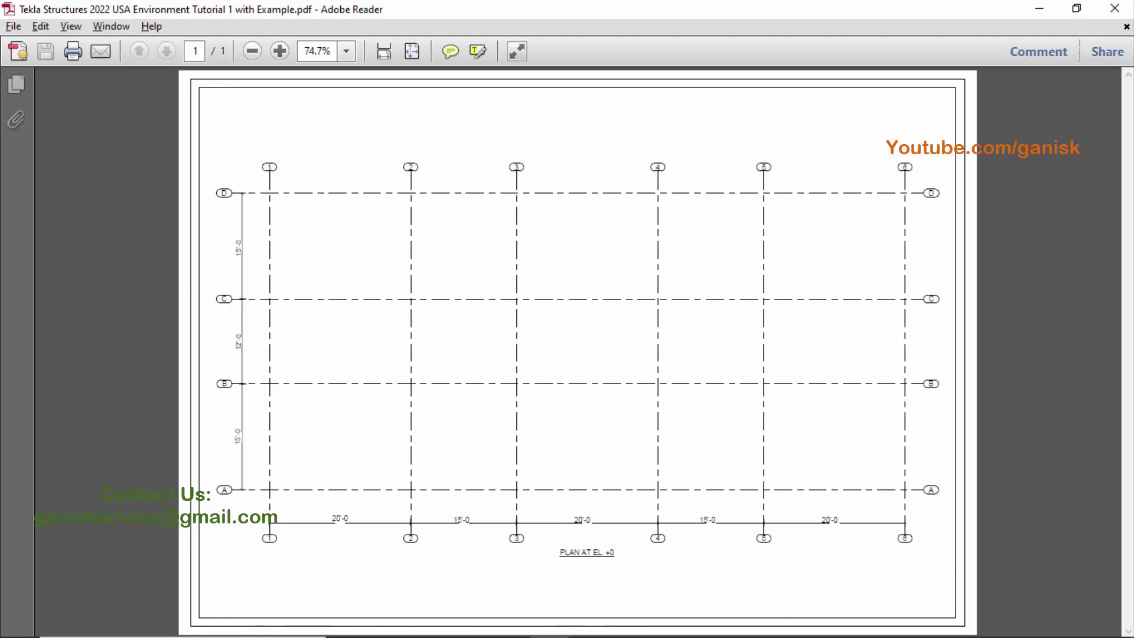
key("alt+Tab")
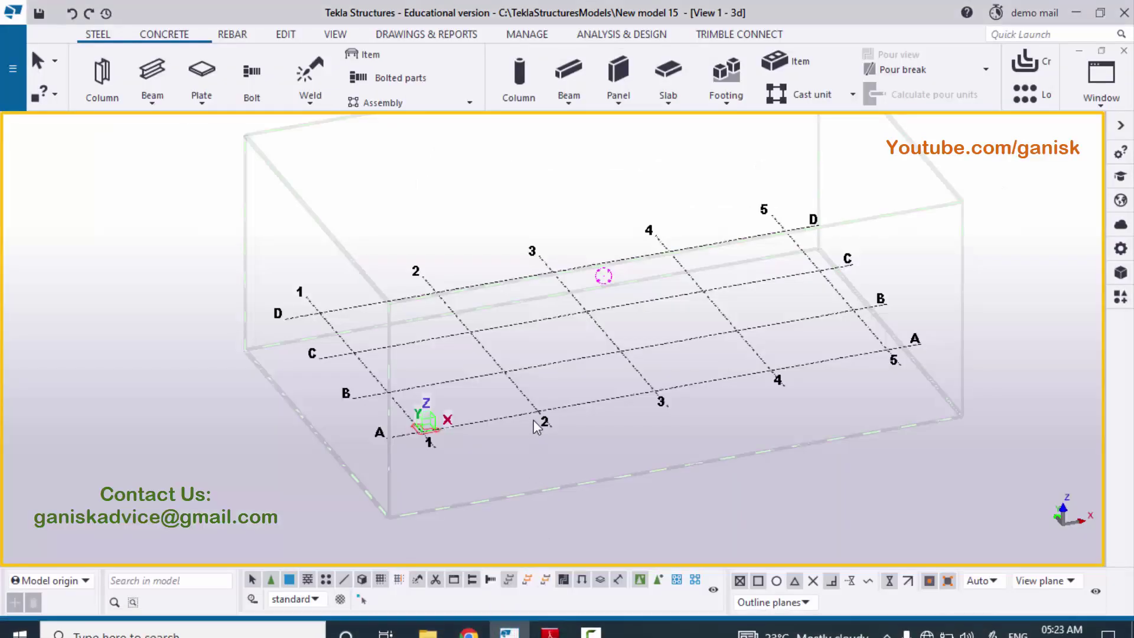
Step: Open the rectangular grid's properties from the 3D view
middle_click_drag(602, 444, 589, 465, "ctrl")
scroll(526, 432, "up", 1)
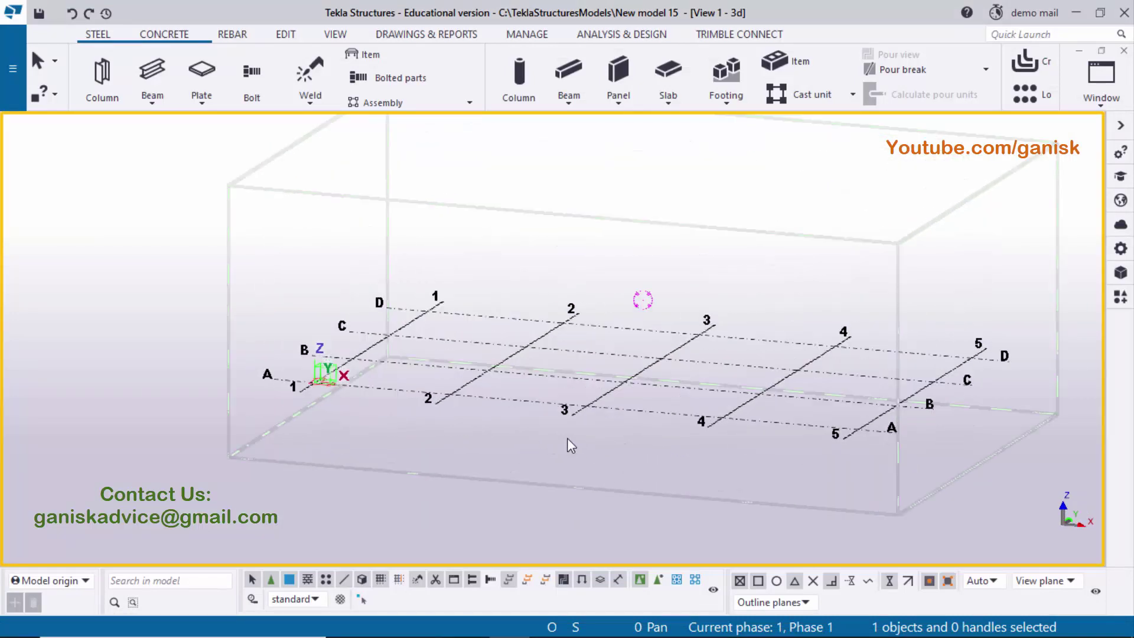
double_click(536, 401)
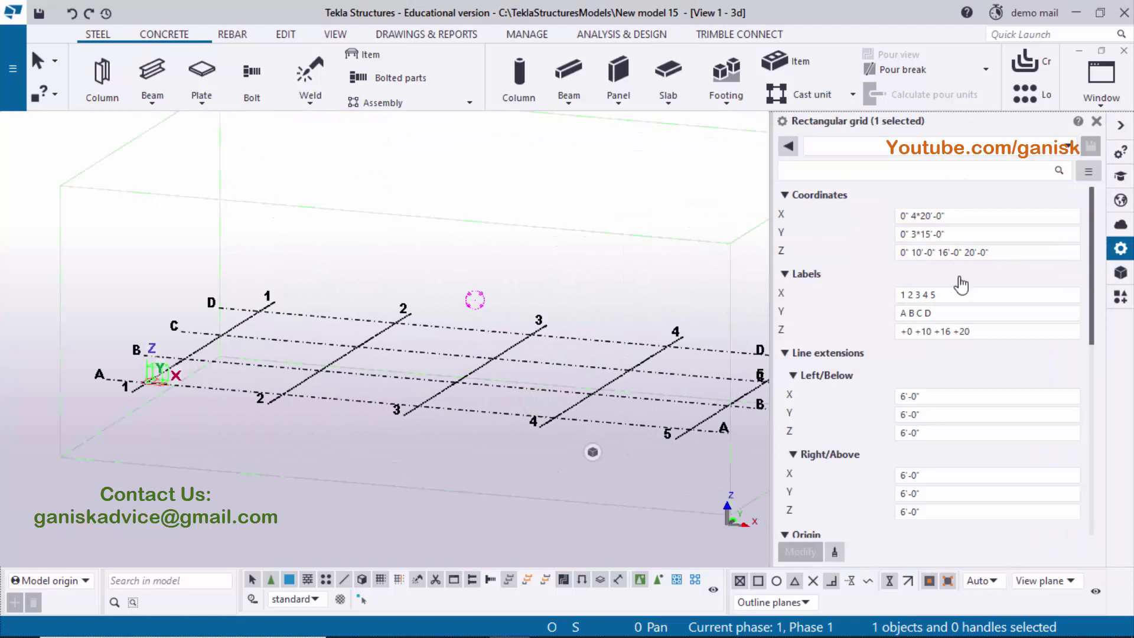
Step: Clear the X, Y and Z coordinate fields, then bring up the PDF plan
triple_click(955, 217)
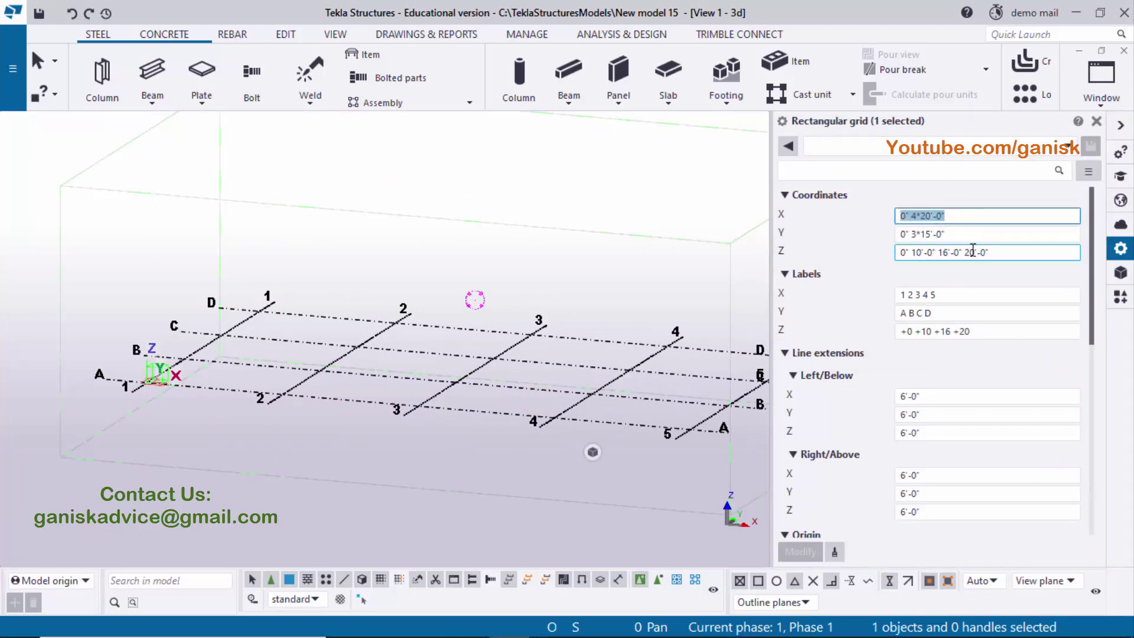
key("Delete")
triple_click(945, 233)
key("Delete")
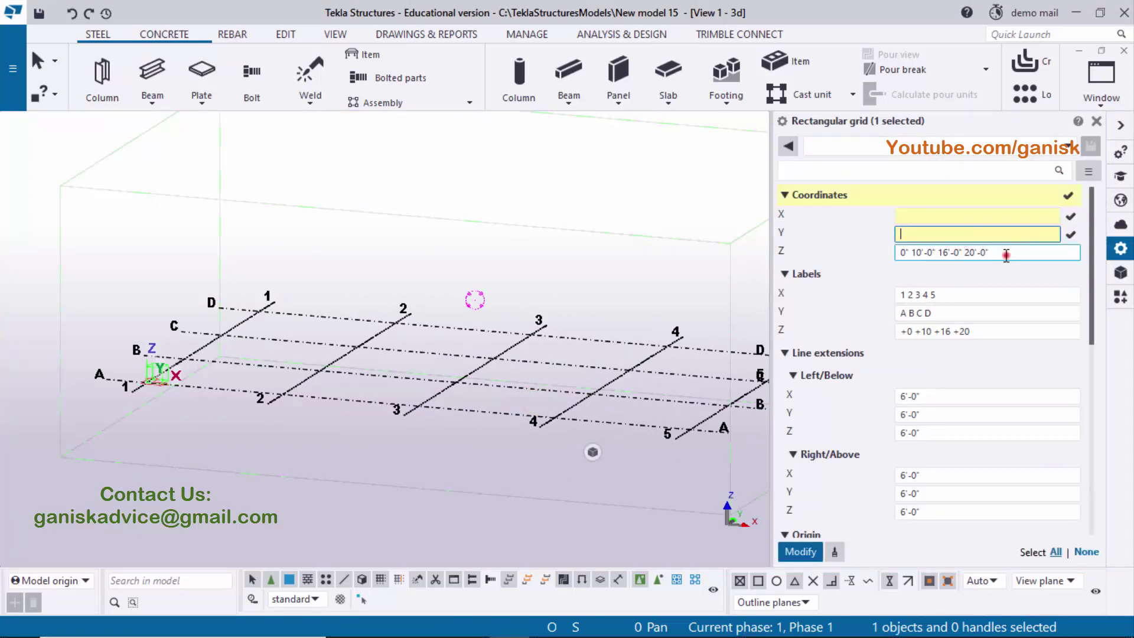
triple_click(1005, 251)
key("Delete")
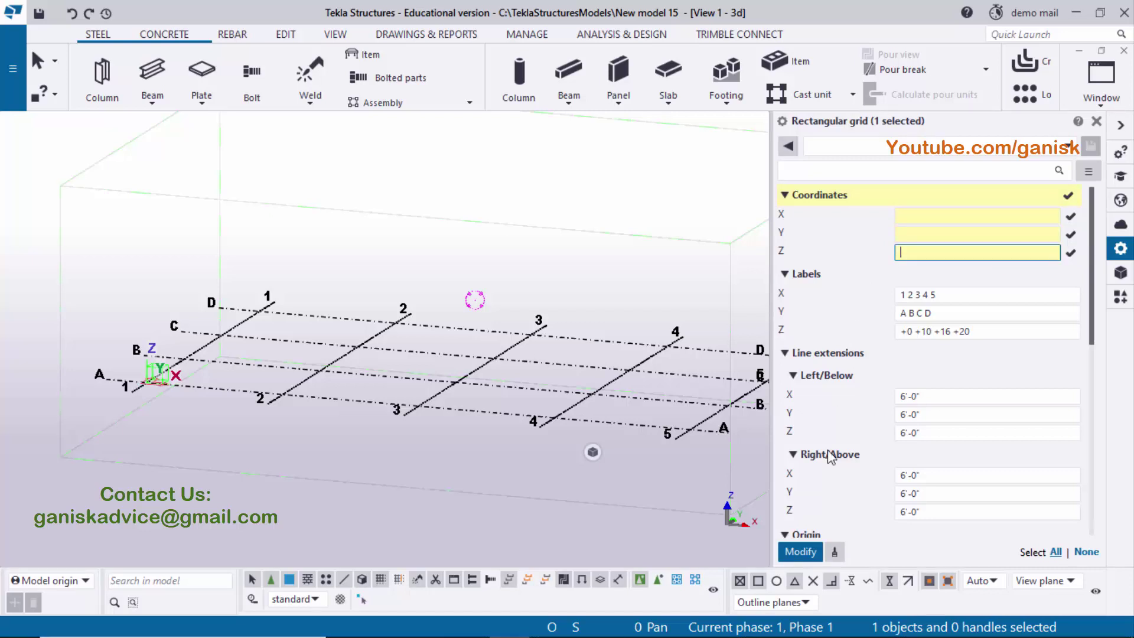
left_click(914, 215)
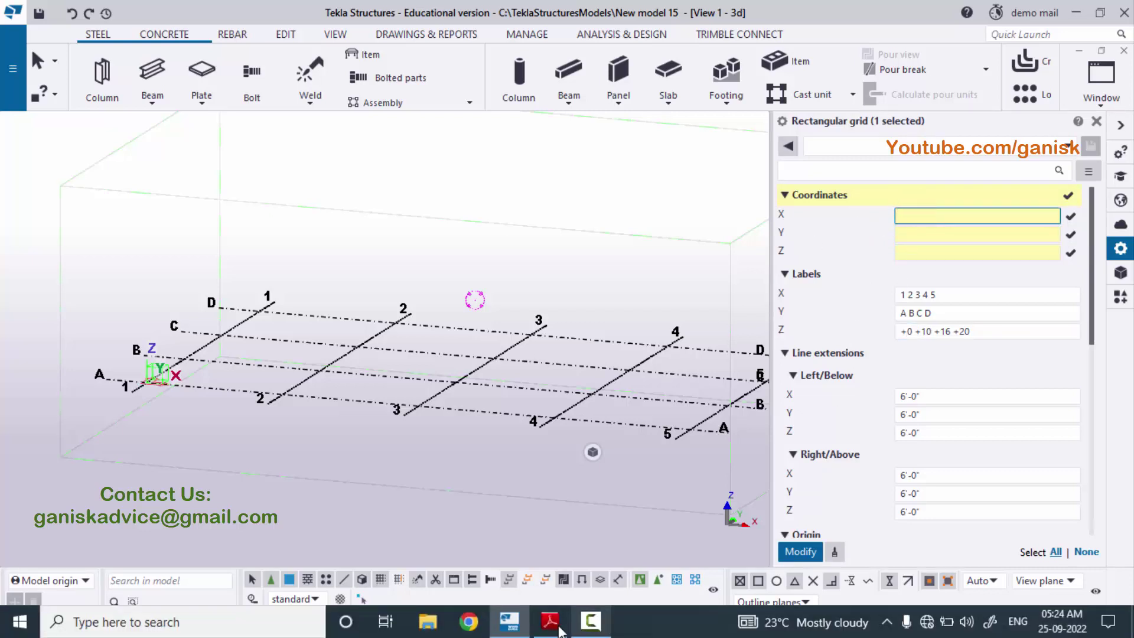
left_click(548, 625)
Step: Compare the PDF's column spacings with a plan-like view of the Tekla grid
scroll(308, 535, "up", 3, "ctrl")
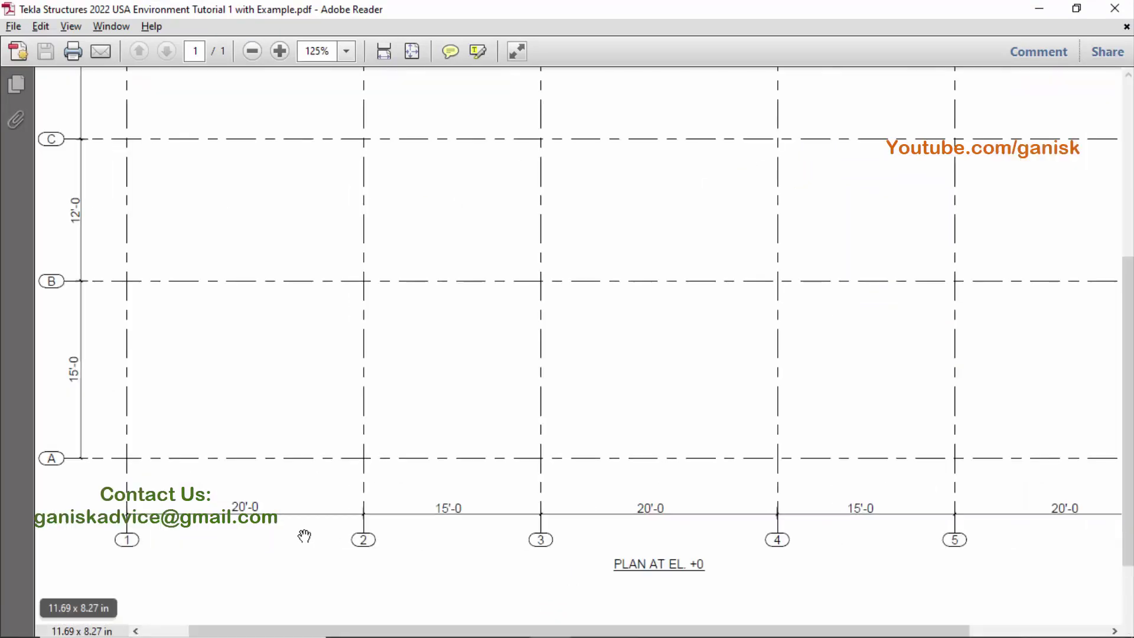
left_click_drag(274, 486, 440, 471)
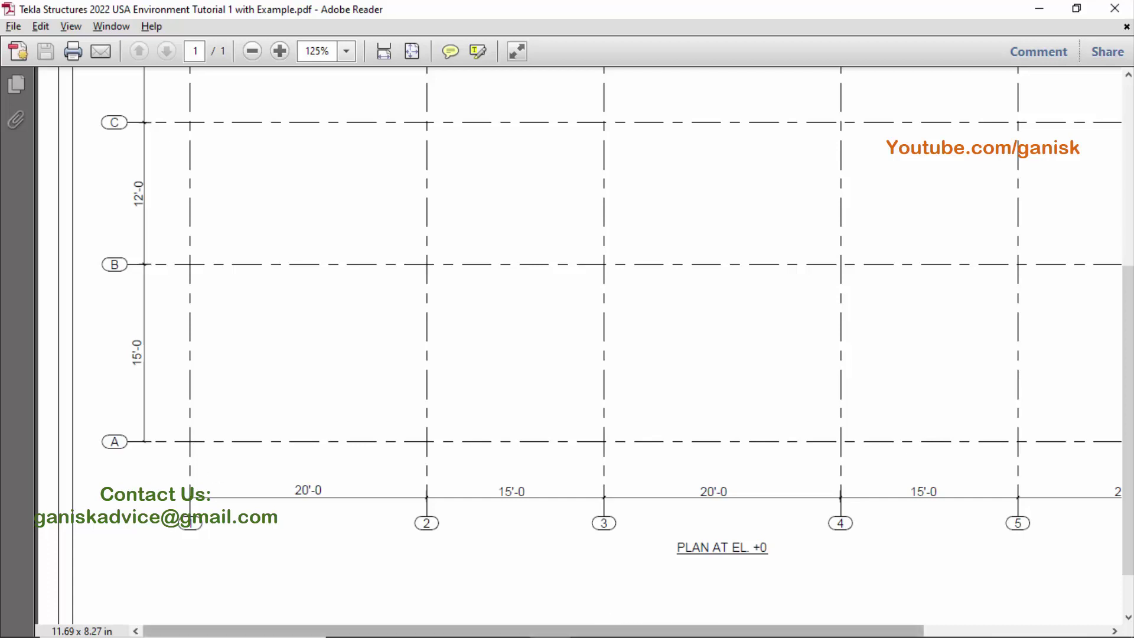
left_click(510, 621)
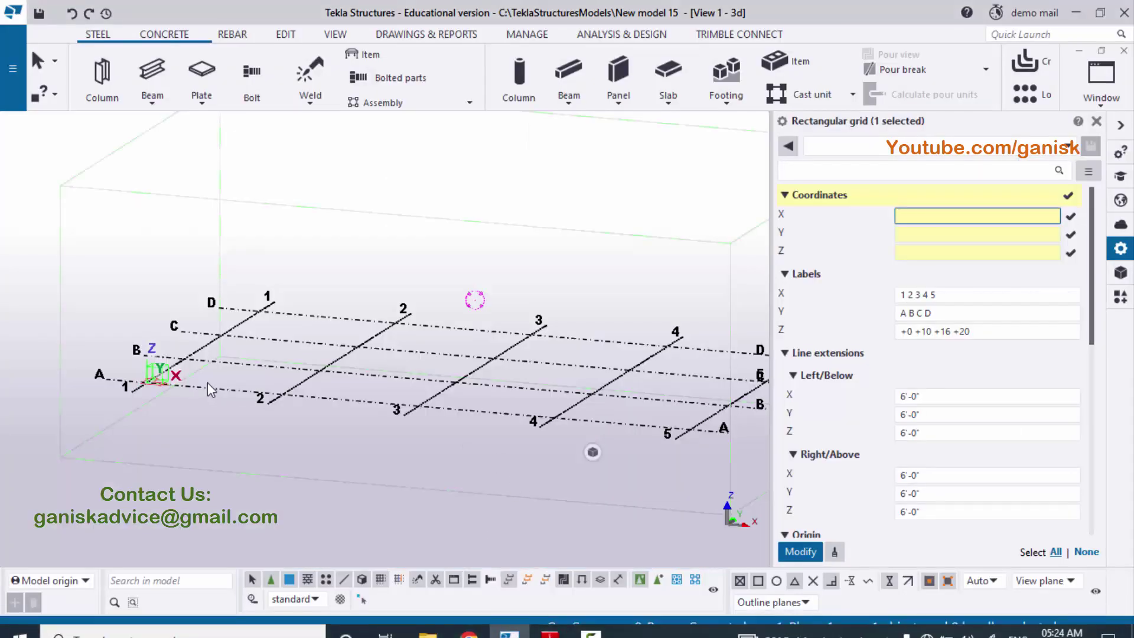
middle_click_drag(158, 392, 164, 454, "ctrl")
scroll(166, 409, "up", 5)
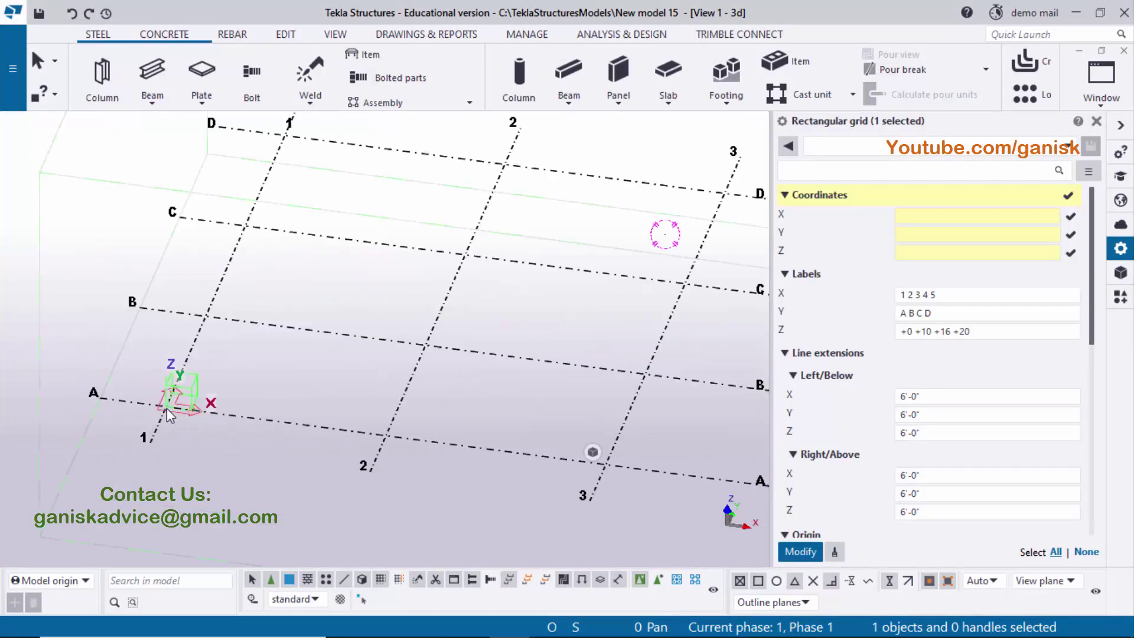
scroll(172, 390, "down", 2)
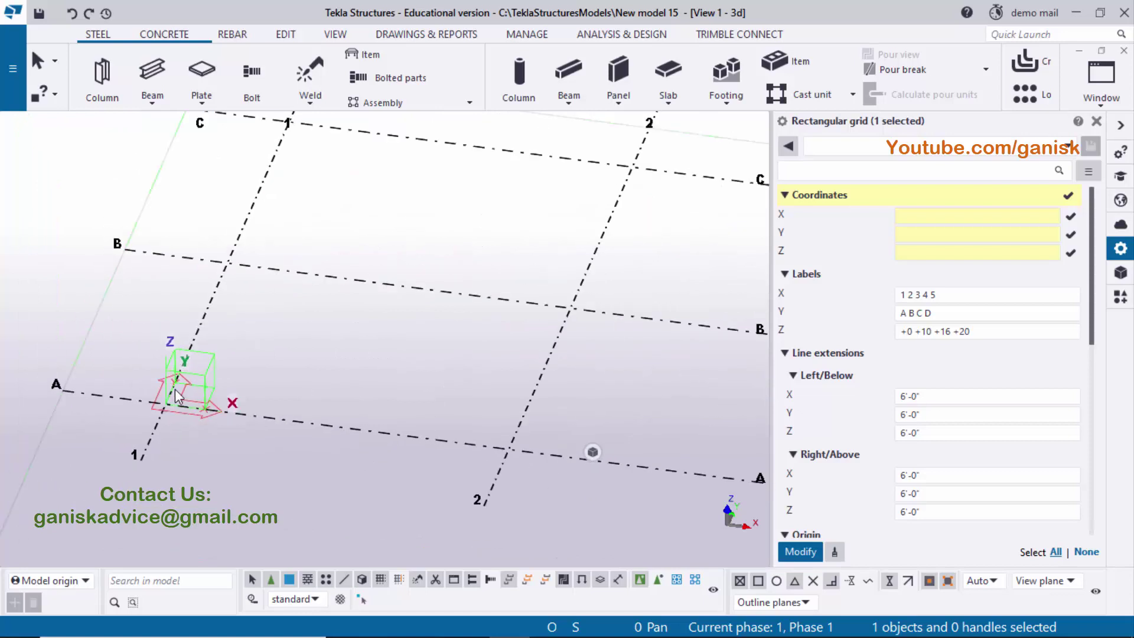
left_click(906, 216)
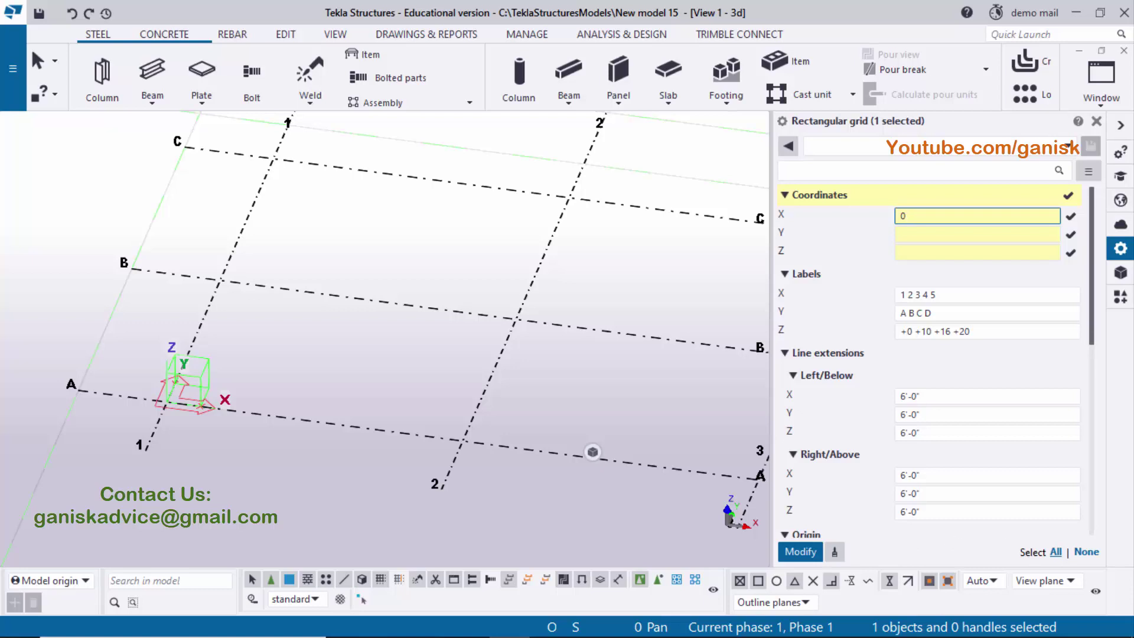
left_click(538, 627)
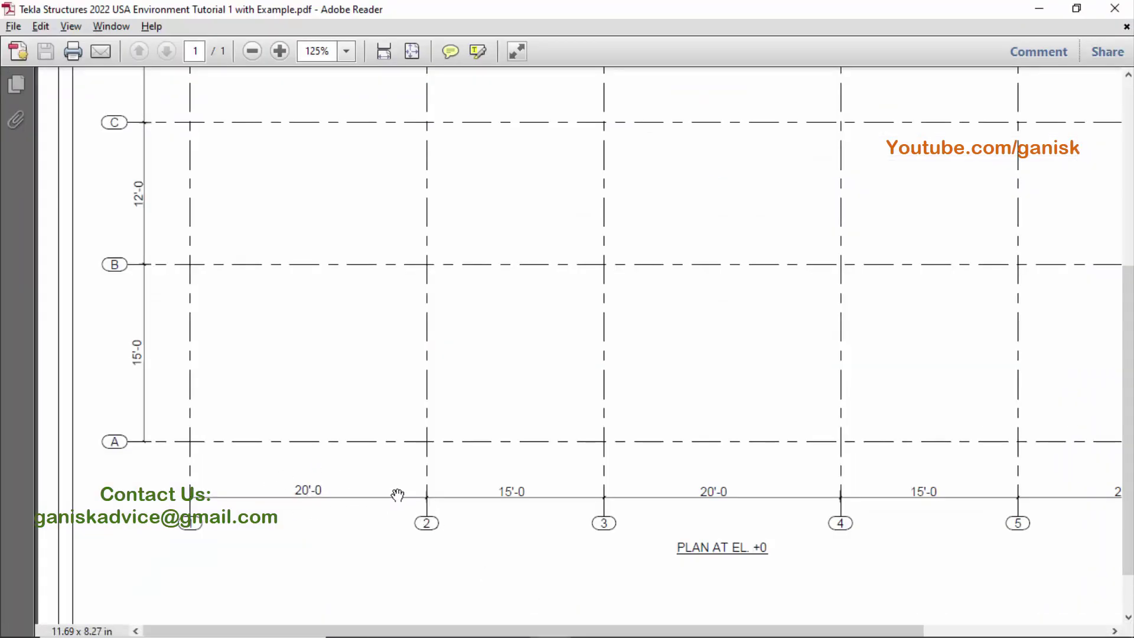
key("alt+Tab")
Step: Enter X coordinates 0 20' 15' 20' 15' 20', checking each spacing against the PDF
left_click(913, 215)
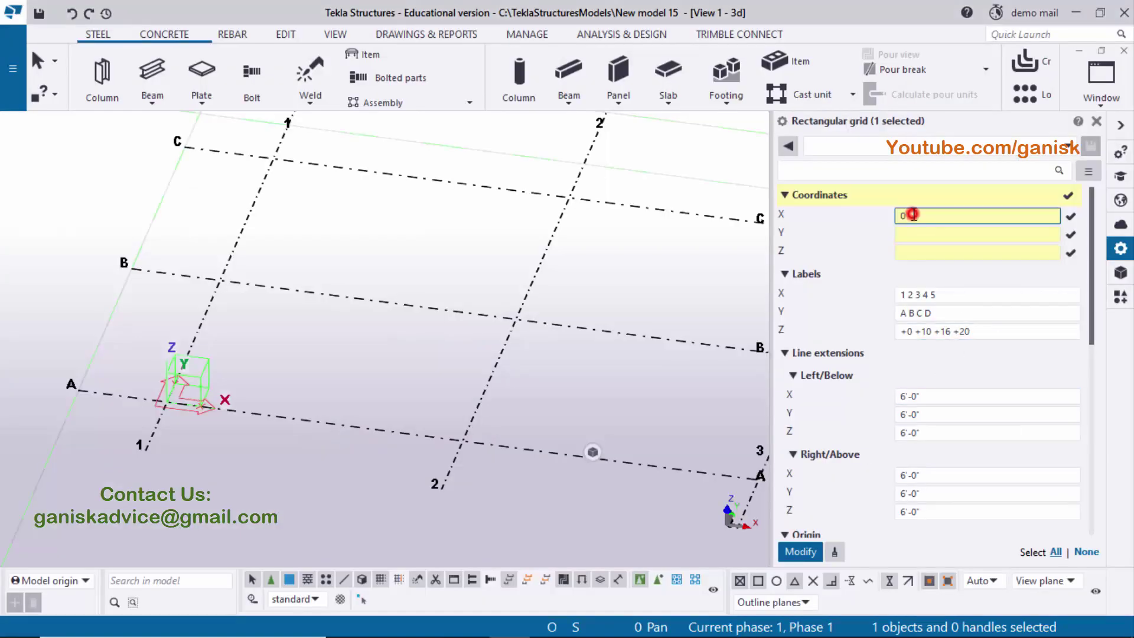
type("20'")
key("alt+Tab")
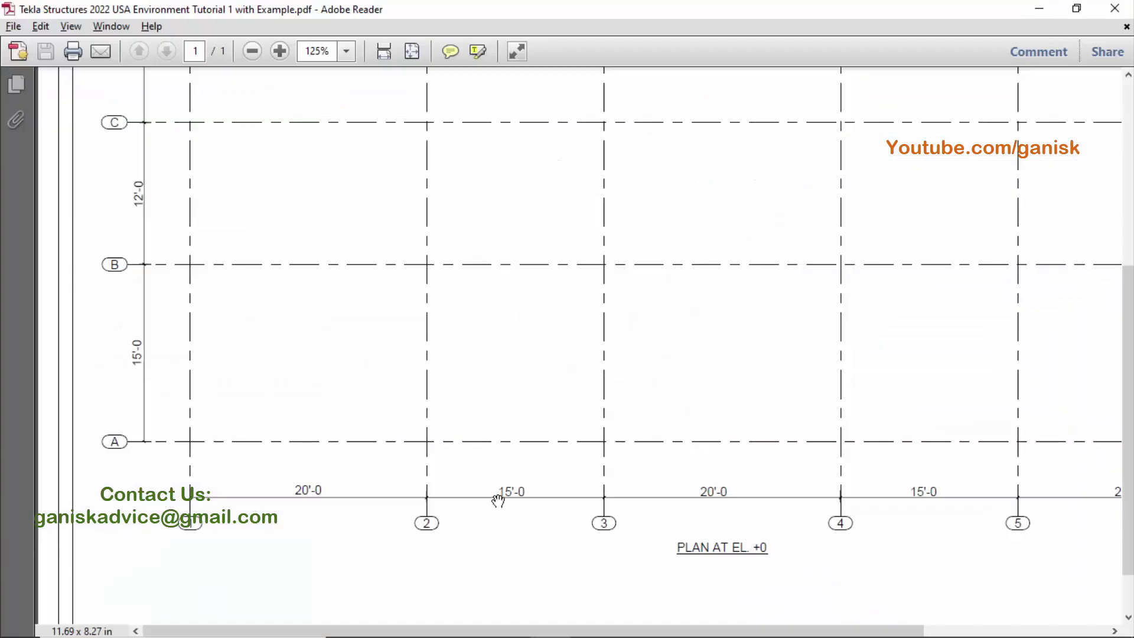
key("alt+Tab")
left_click(941, 214)
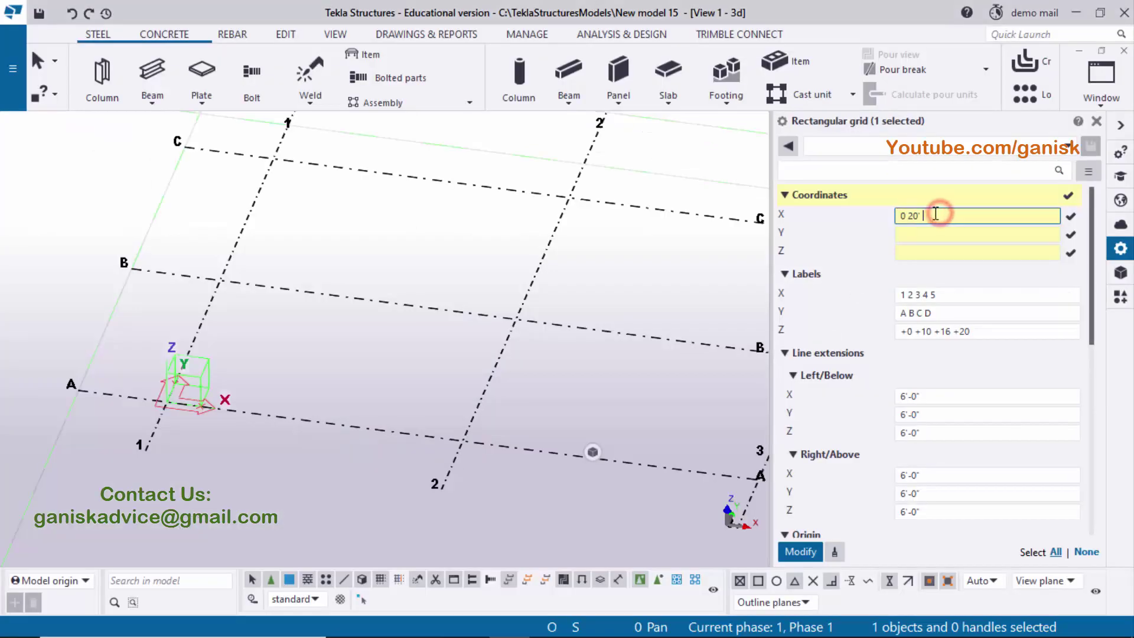
type("16")
key("alt+Tab")
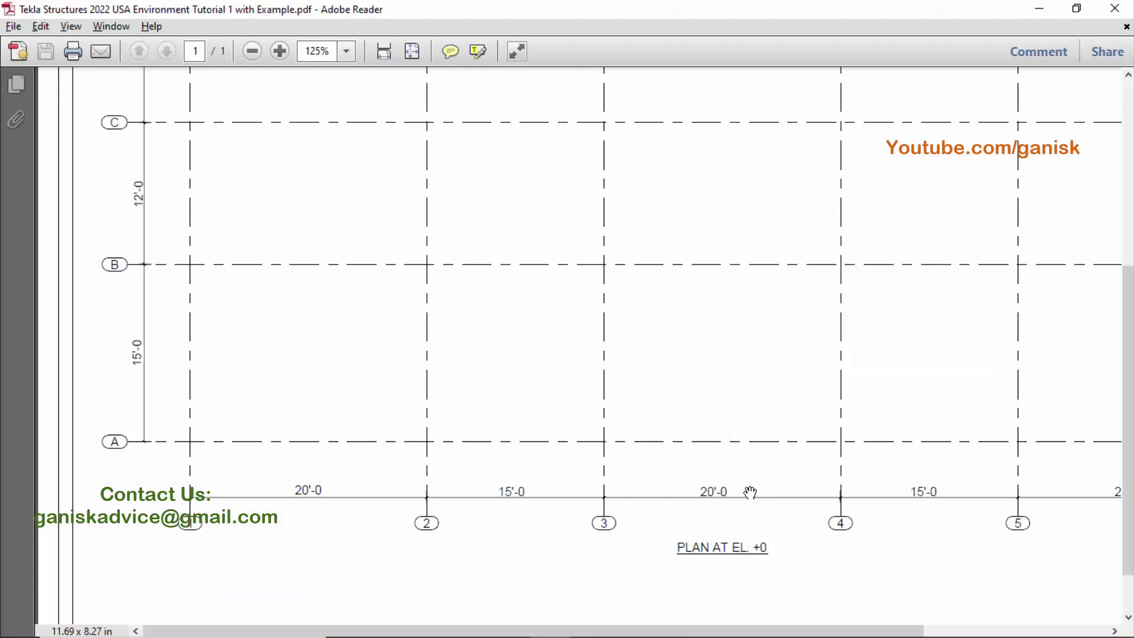
key("alt+Tab")
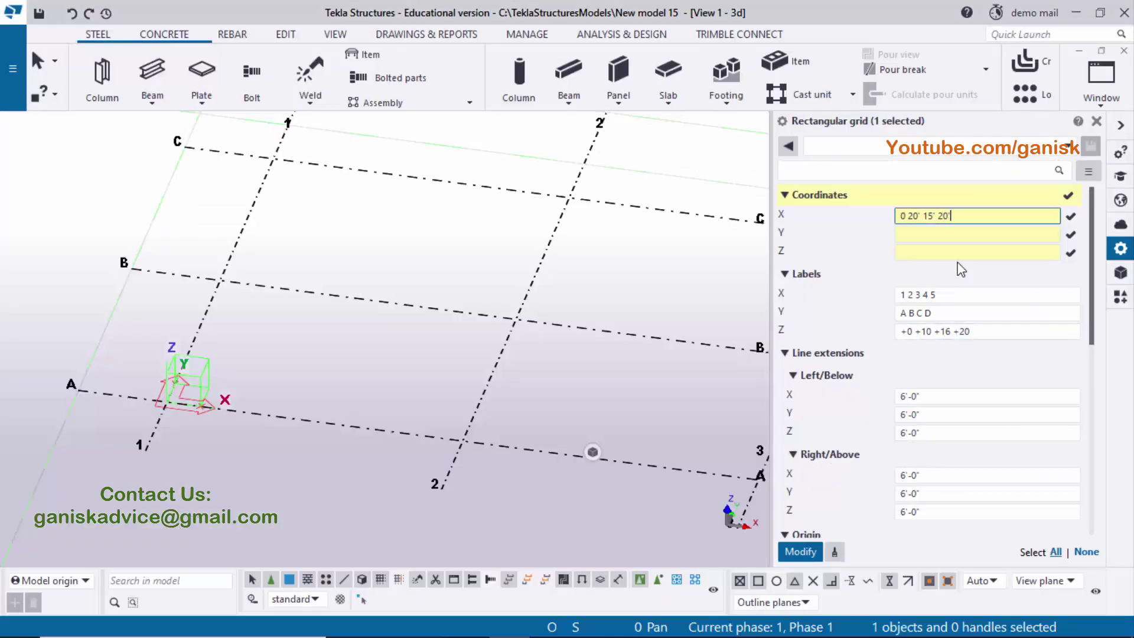
key("alt+Tab")
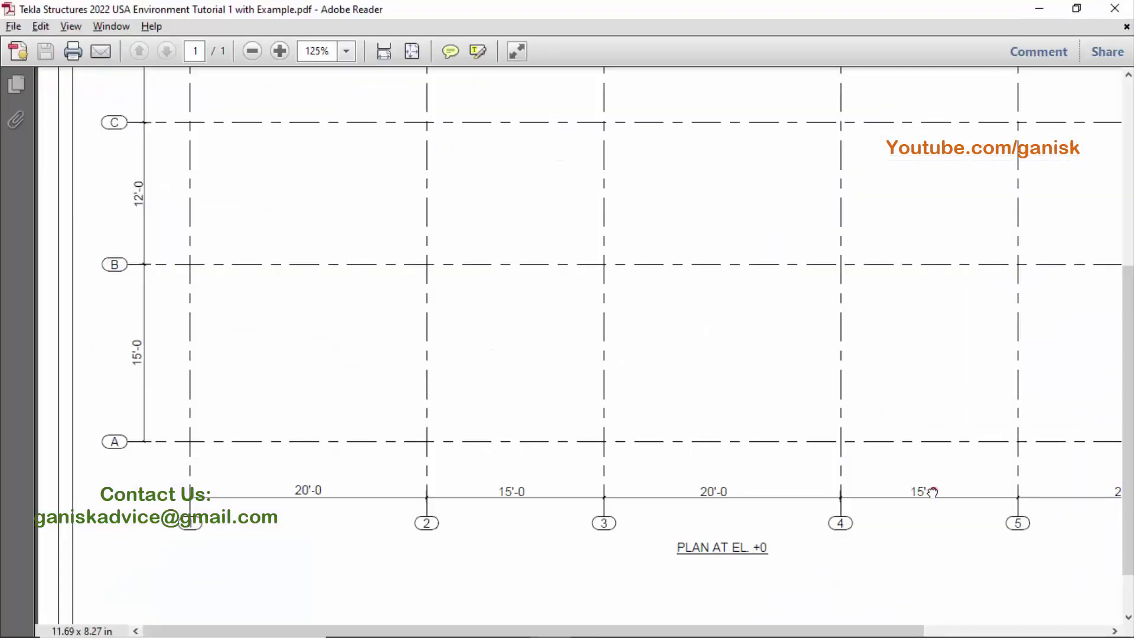
scroll(932, 491, "right", 5)
key("alt+Tab")
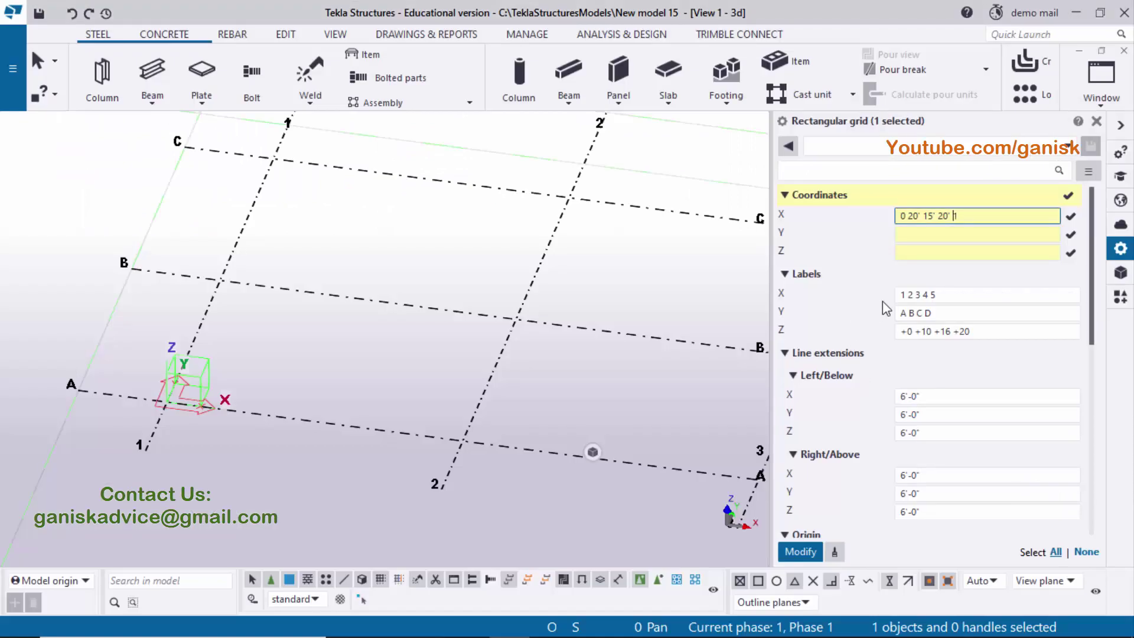
type("5'")
key("alt+Tab")
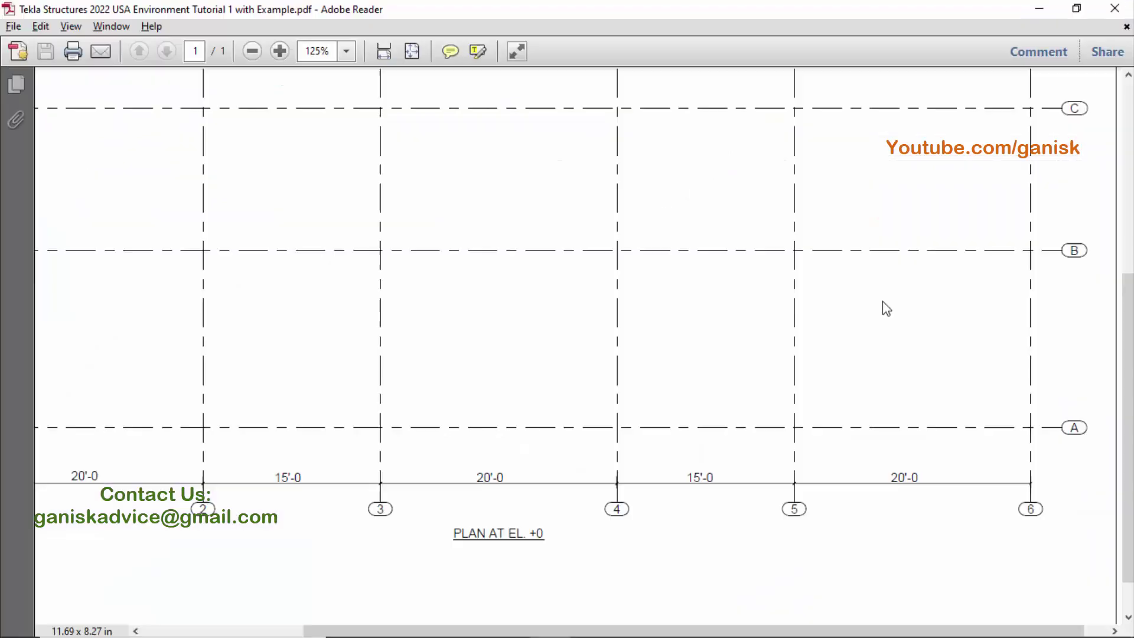
key("alt+Tab")
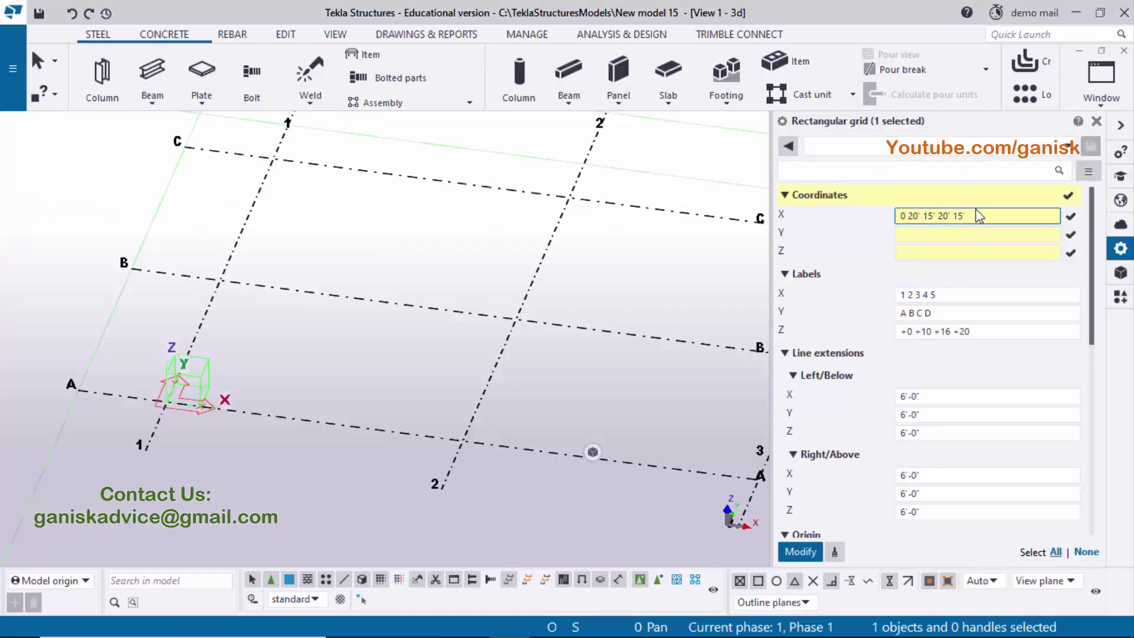
type("20'")
Step: Look up the row spacings on the PDF before filling in Y coordinates
left_click(914, 233)
key("alt+Tab")
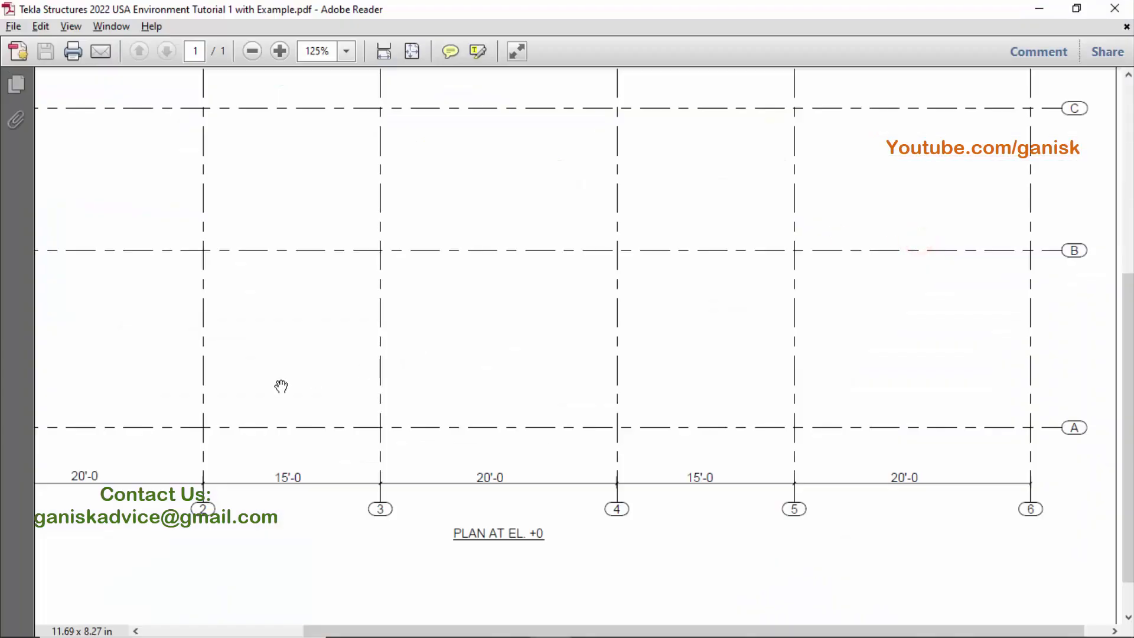
scroll(246, 388, "left", 5)
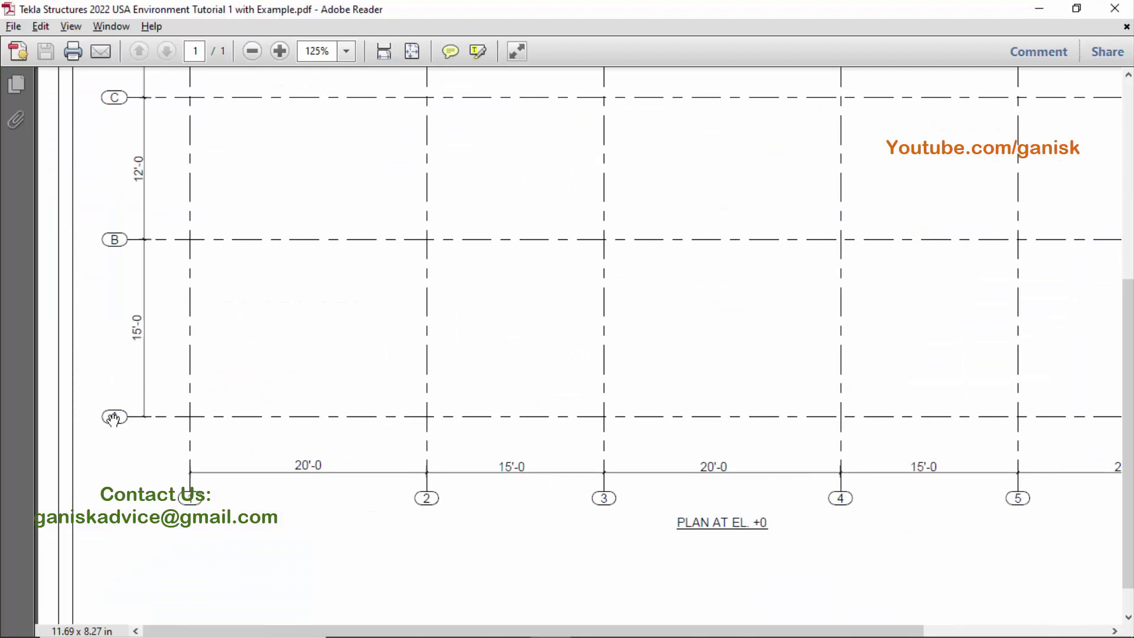
key("alt+Tab")
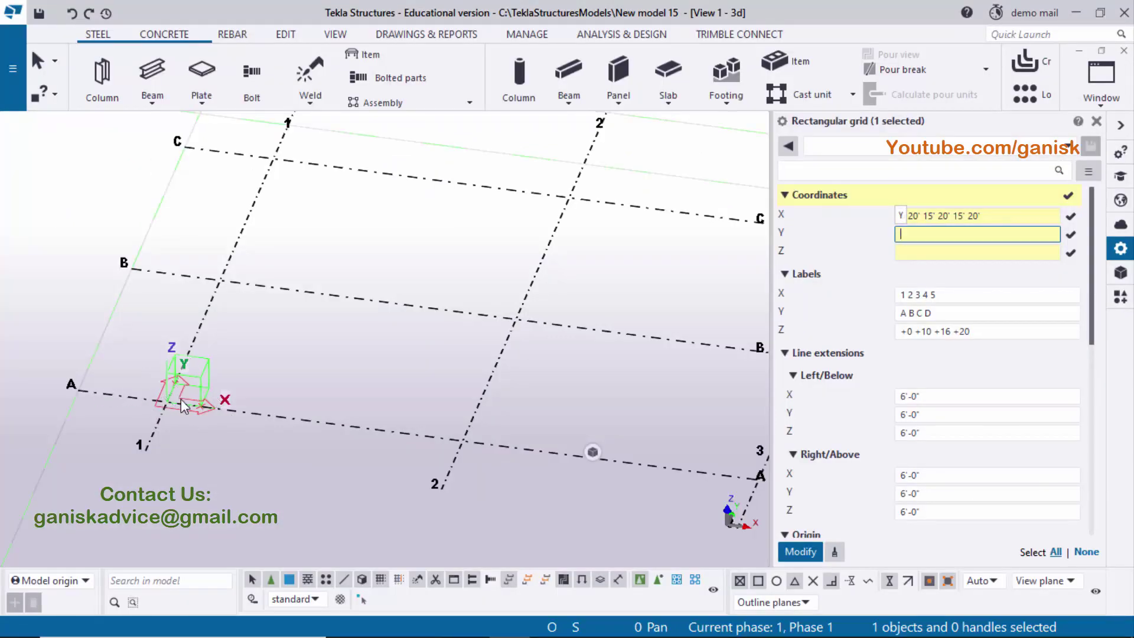
Step: Enter Y coordinates 0 15' 12' 15', checking the row spacings on the PDF
left_click(900, 235)
key("alt+Tab")
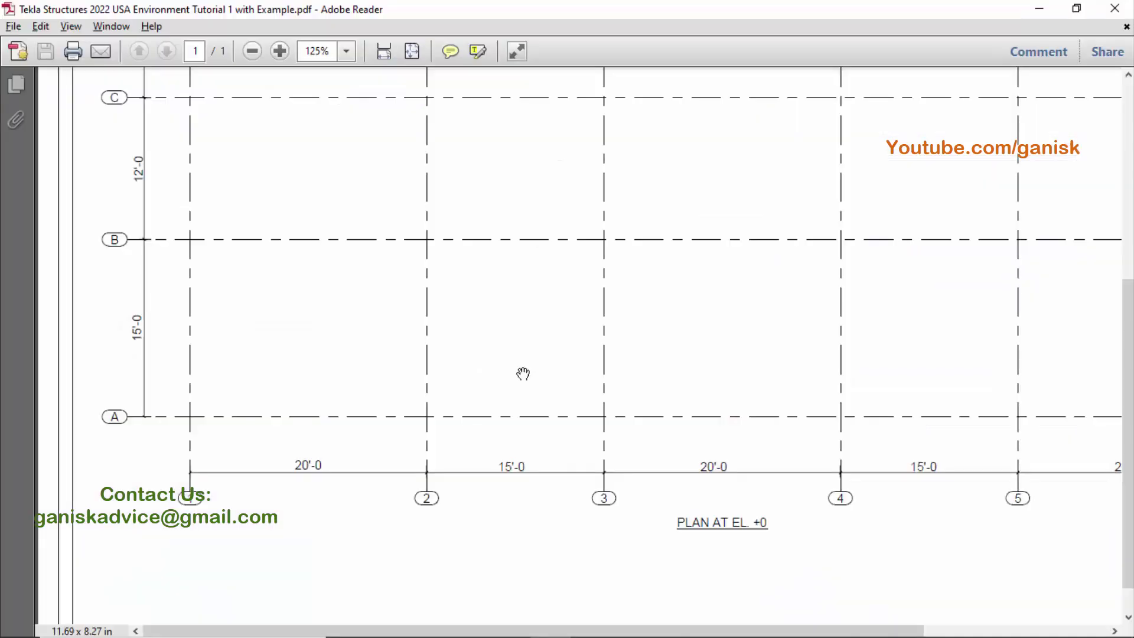
key("alt+Tab")
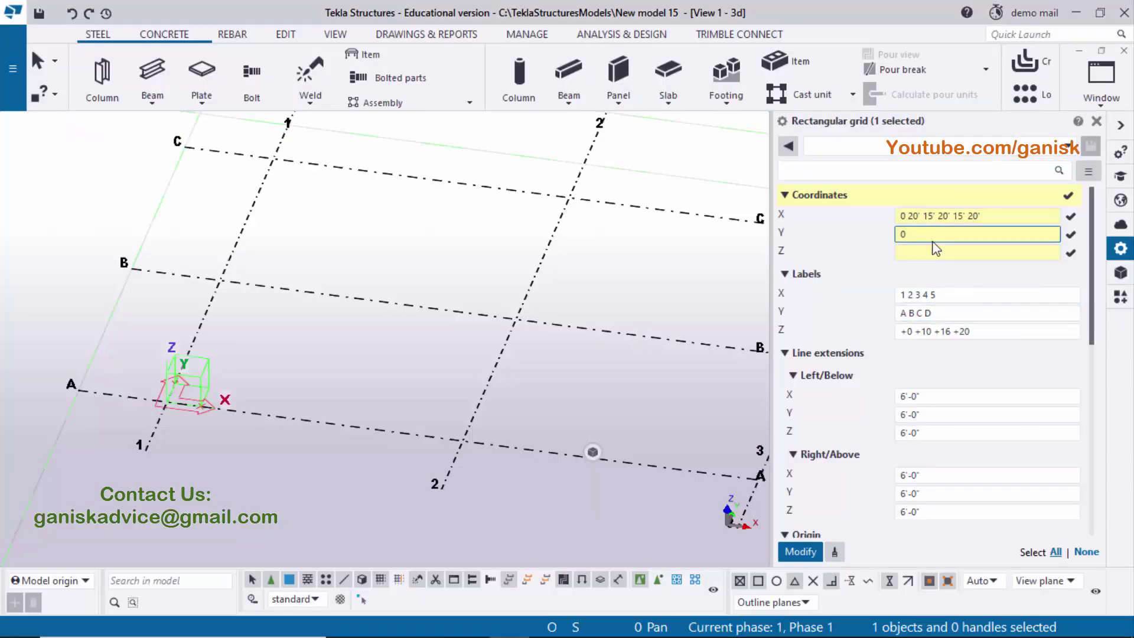
type("15")
key("alt+Tab")
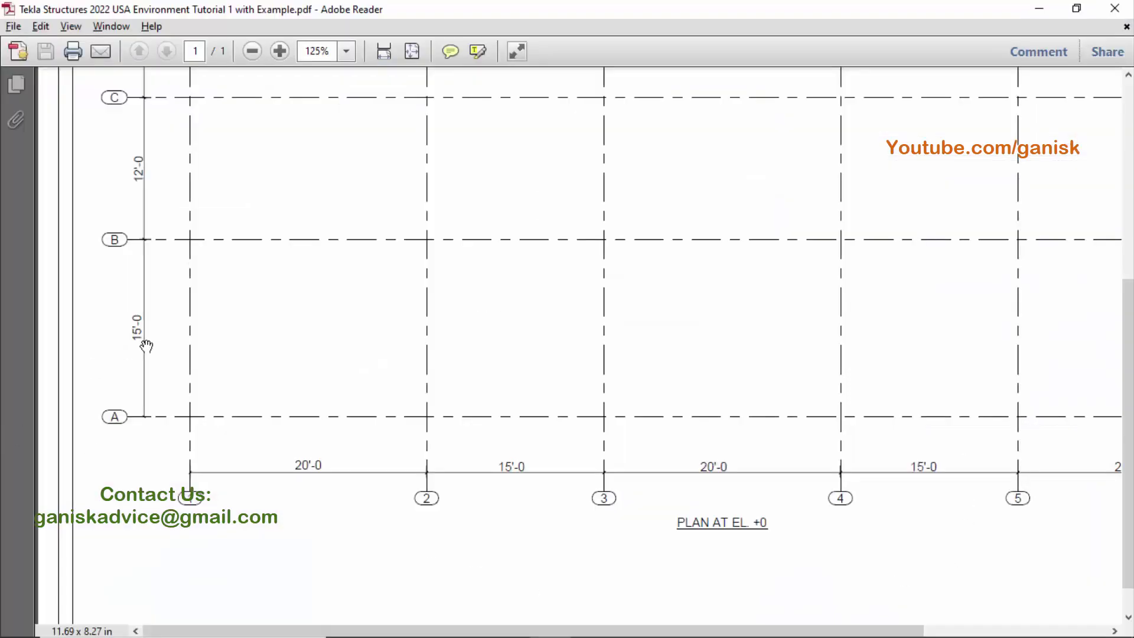
left_click_drag(208, 296, 203, 392)
key("alt+Tab")
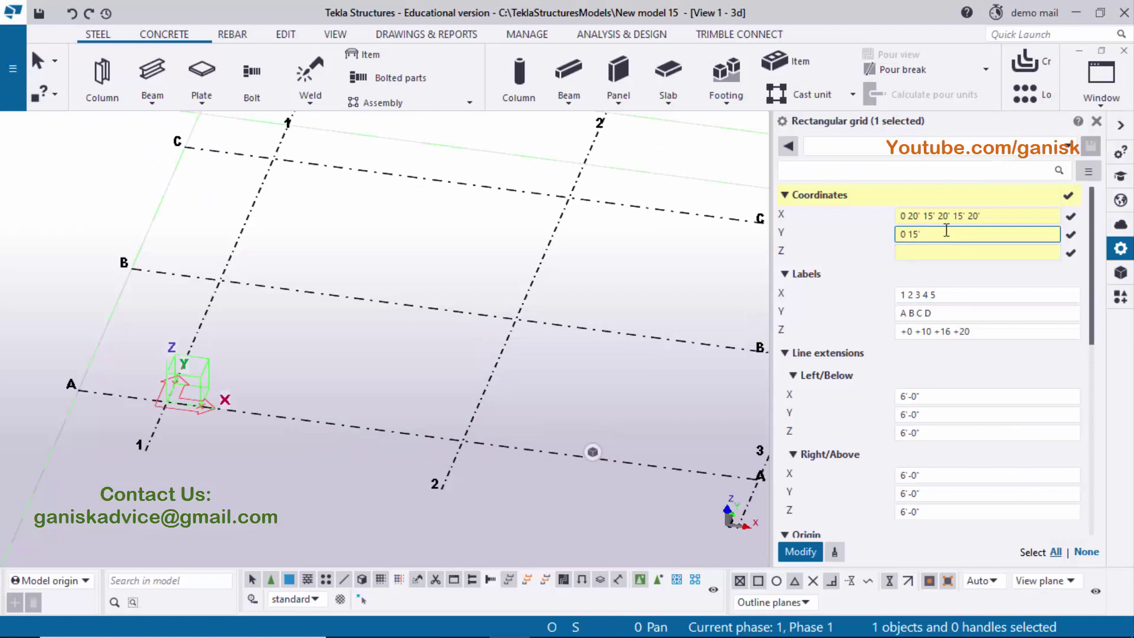
type("' 15")
key("alt+Tab")
left_click_drag(299, 331, 306, 478)
key("alt+Tab")
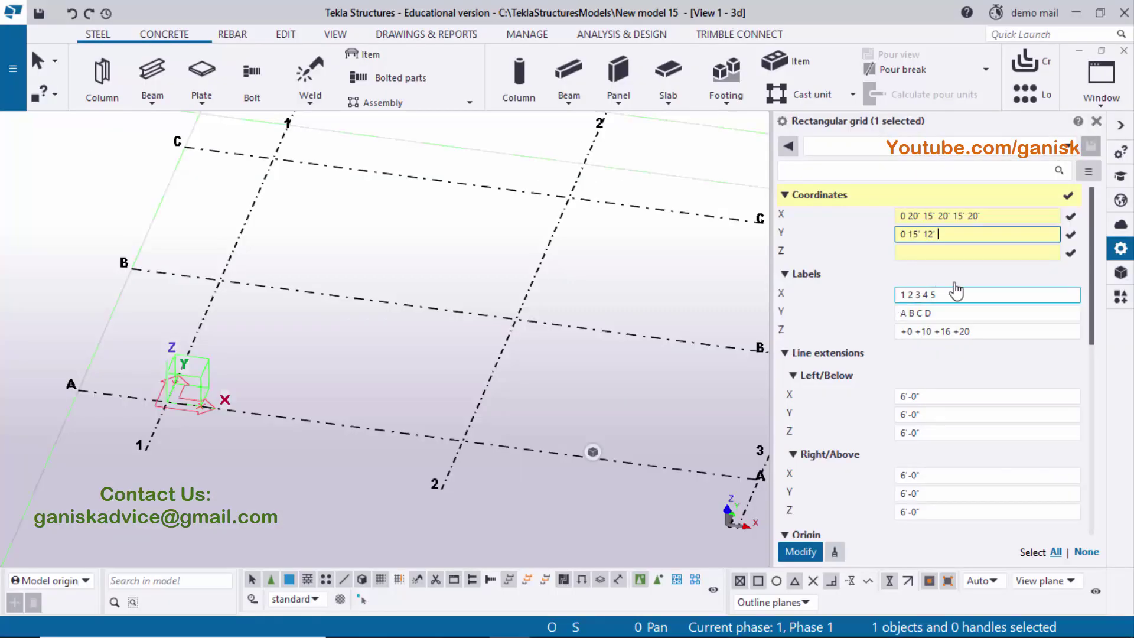
type("12")
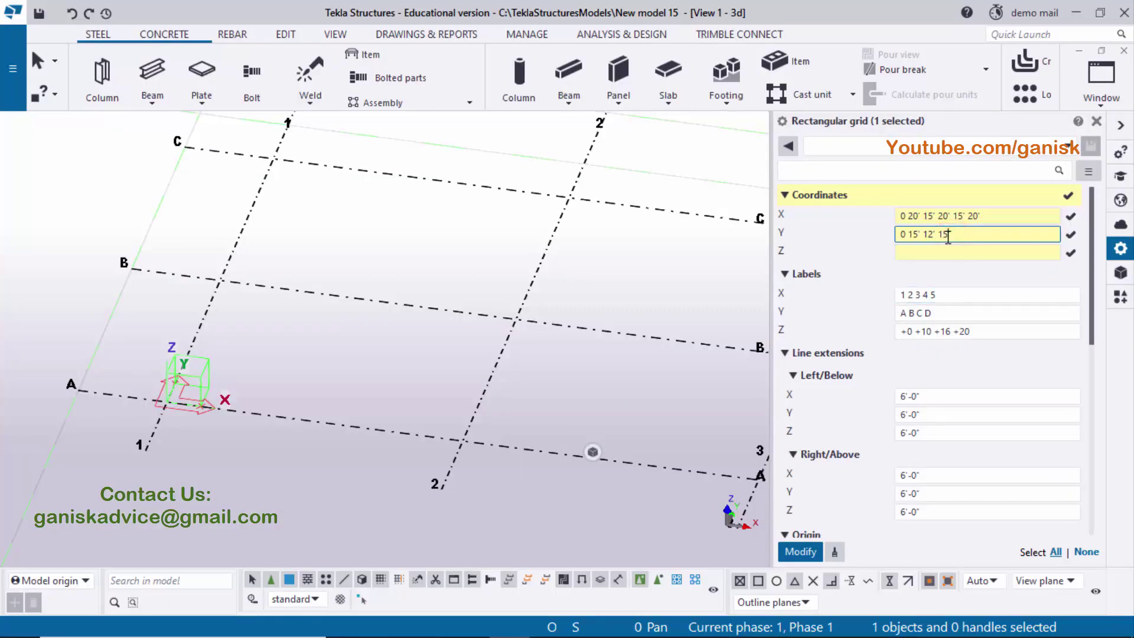
type("5")
Step: Enter the Z levels 0 12' 24' after reviewing the whole plan
left_click(912, 253)
key("alt+Tab")
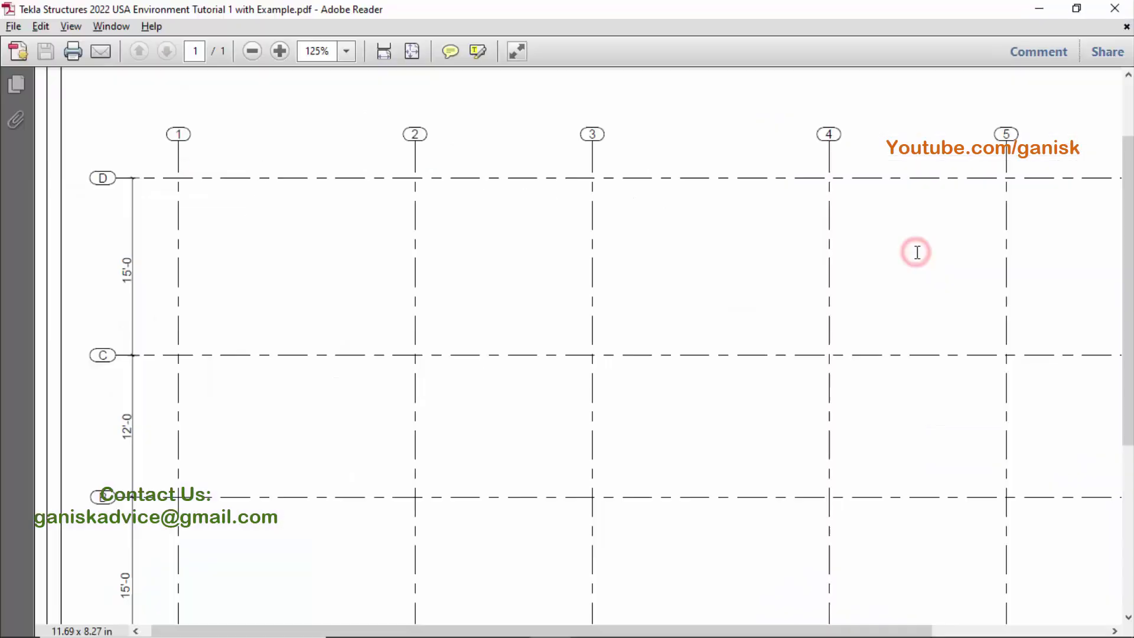
scroll(686, 307, "down", 5)
scroll(610, 342, "down", 3, "ctrl")
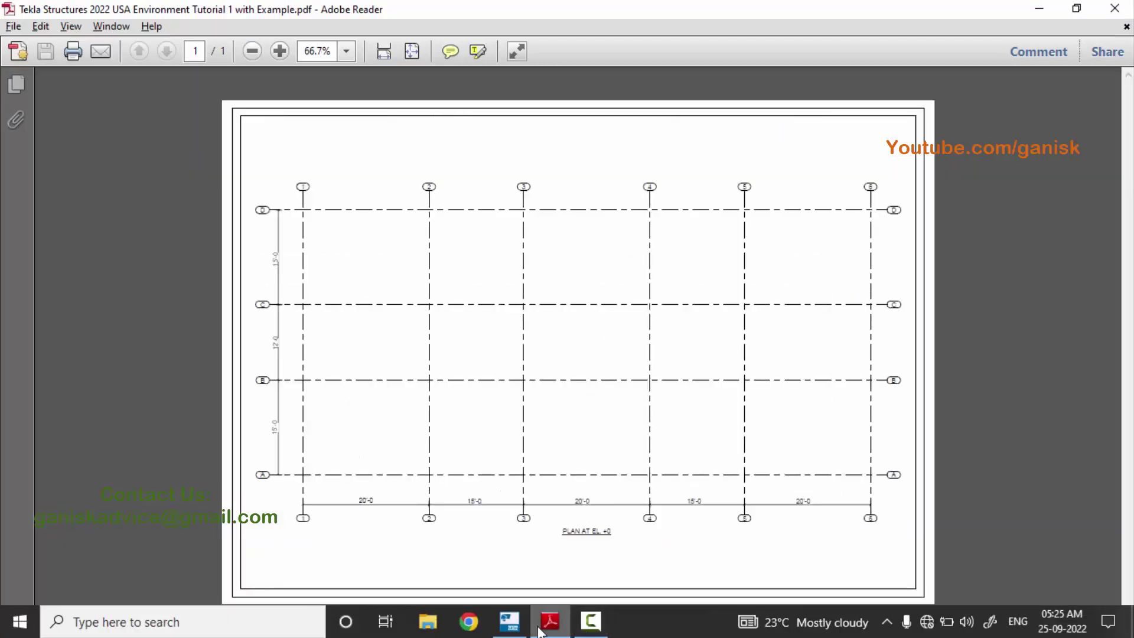
left_click(513, 626)
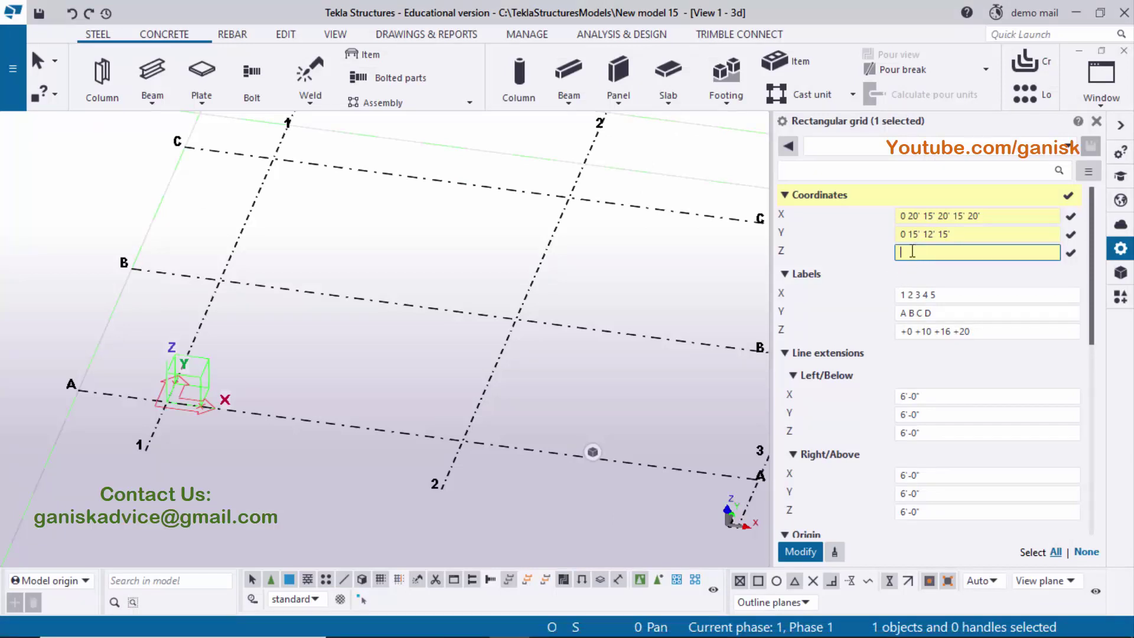
left_click(898, 253)
type("0 12' 24")
left_click(938, 254)
Step: Recheck the plan's column numbering before editing the X labels
left_click(948, 296)
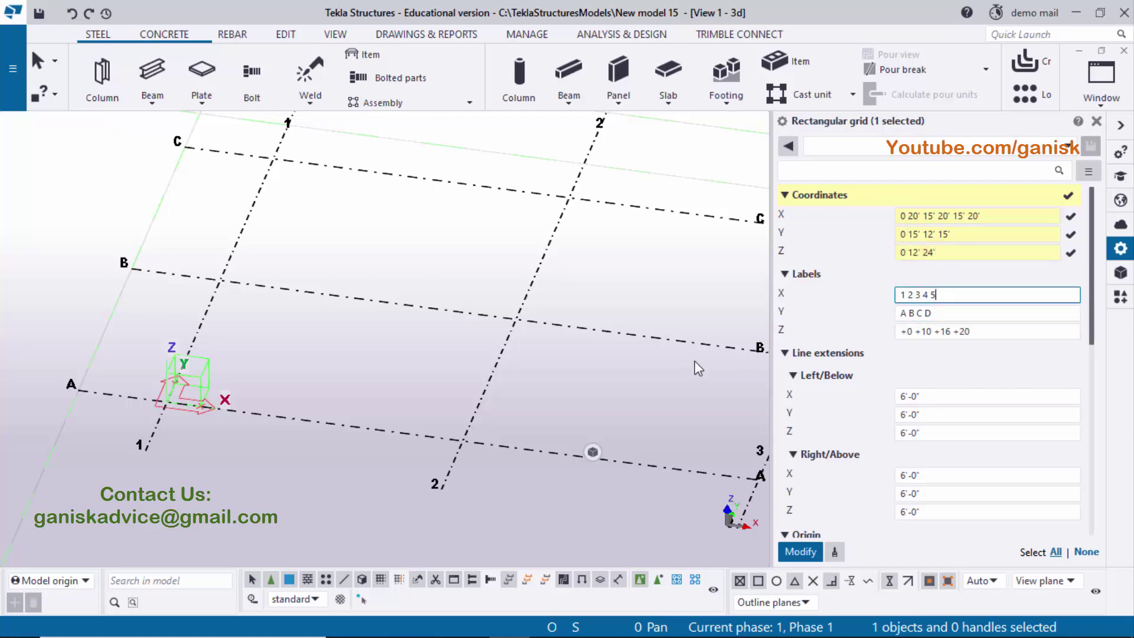
key("alt+Tab")
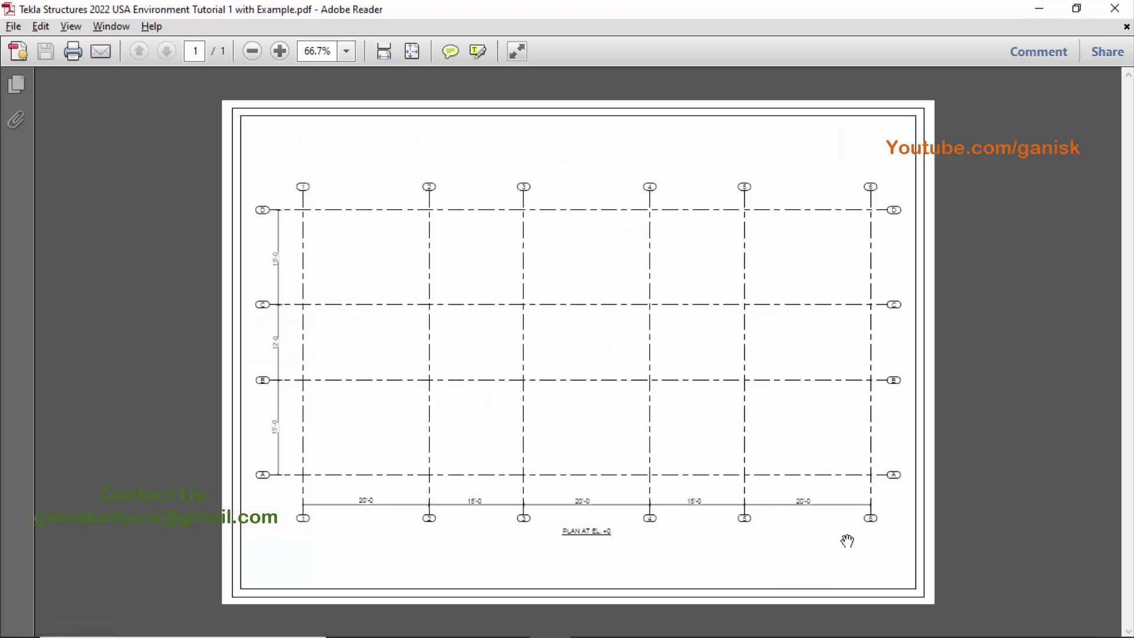
key("alt+Tab")
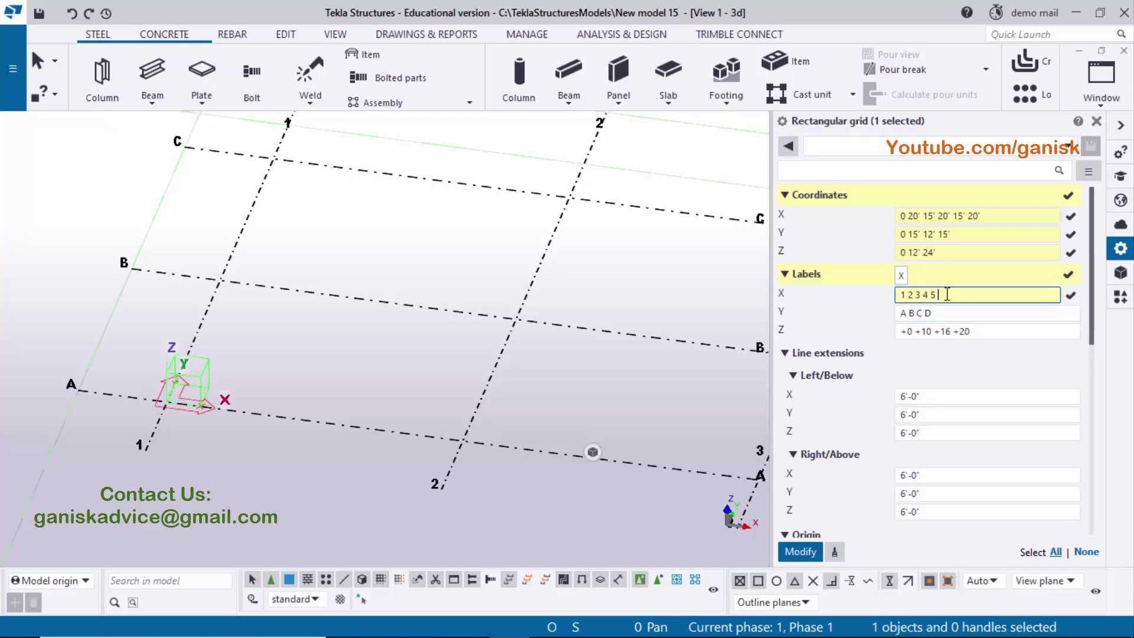
Step: Change the grid labels to columns 1–6 and rows A–D
type("6")
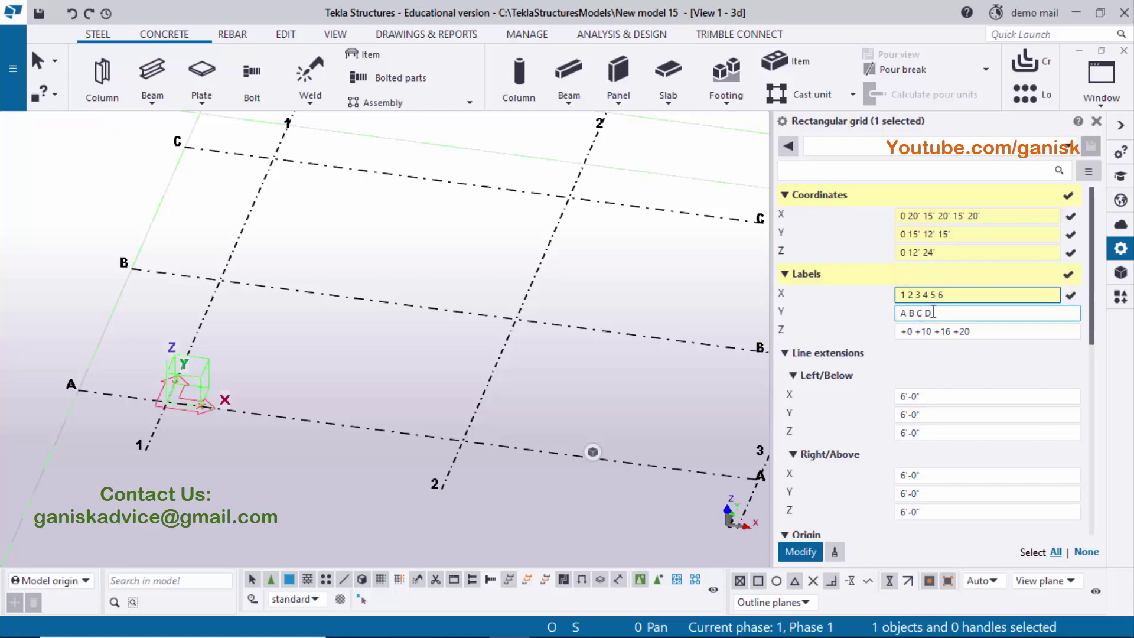
left_click(943, 311)
key("alt+Tab")
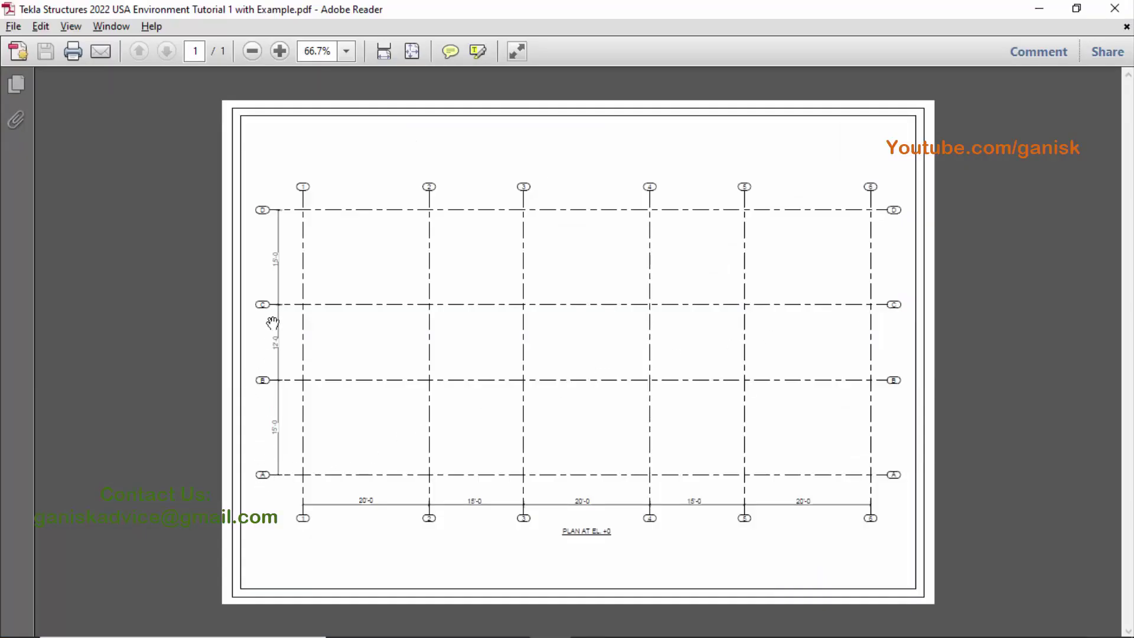
key("alt+Tab")
left_click(905, 315)
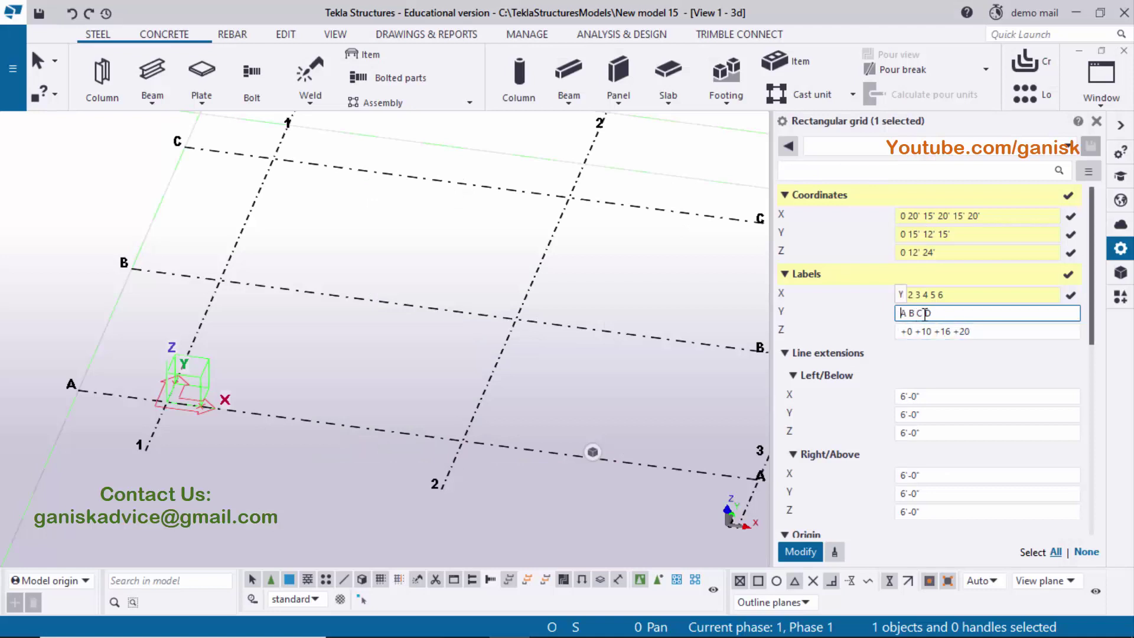
left_click(947, 315)
key("BackSpace")
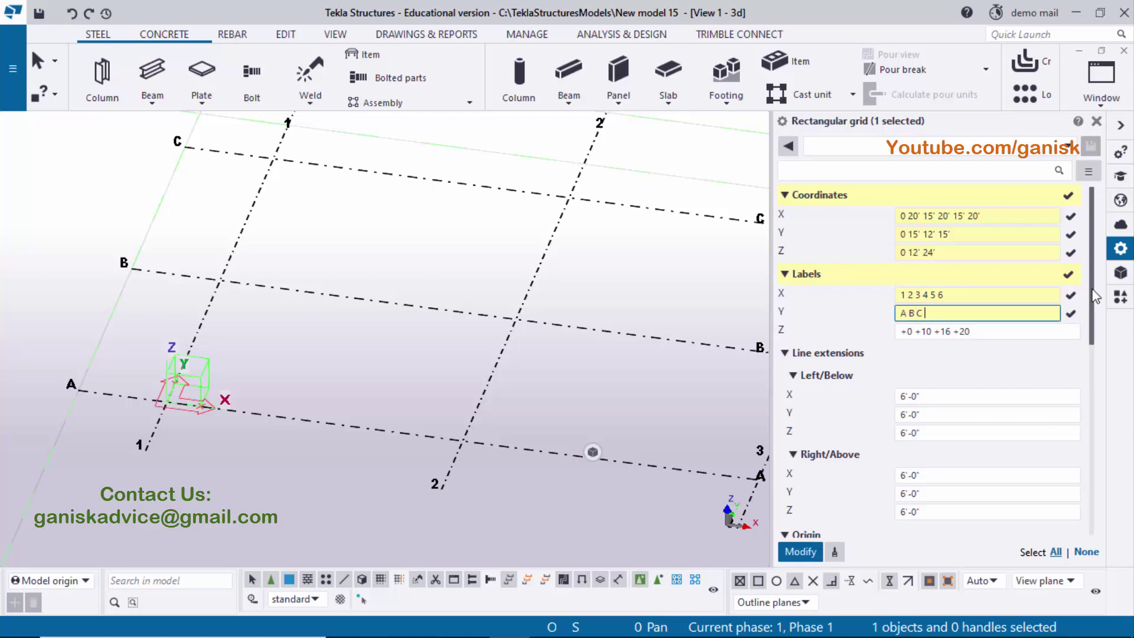
type("D")
Step: Set level labels to +0 +12' +15' and apply the modified grid
left_click(990, 331)
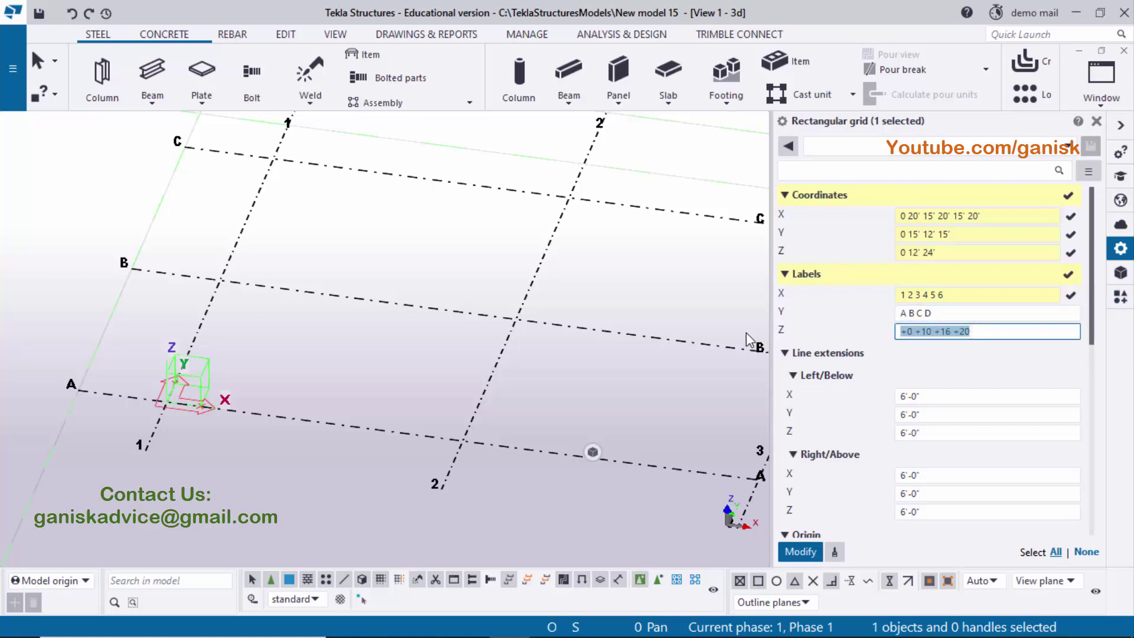
type("+0")
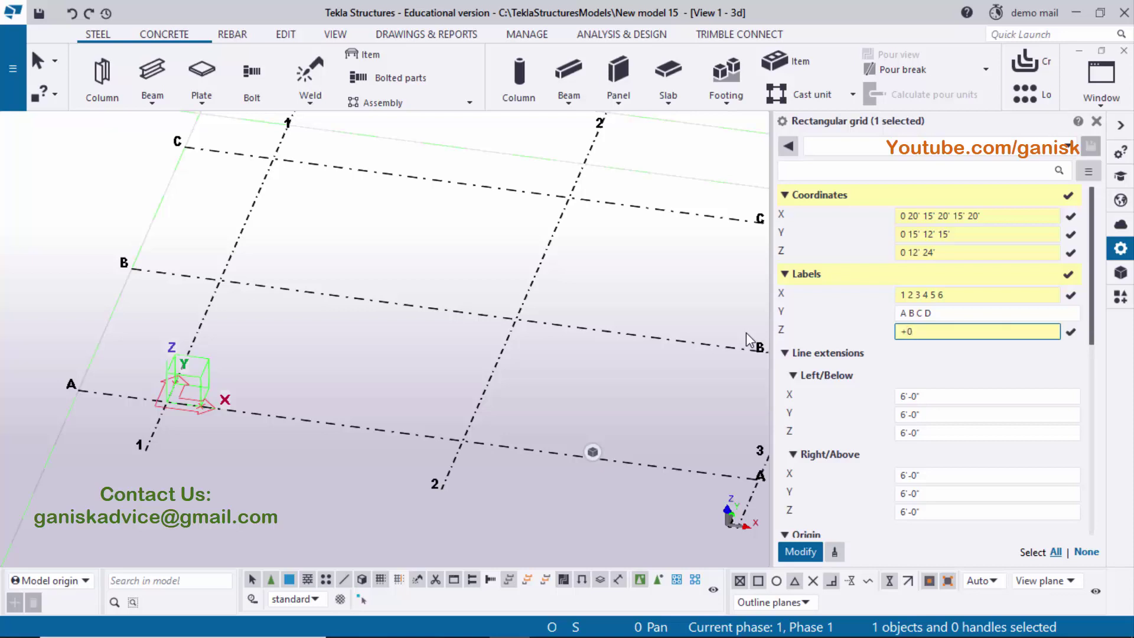
type(" +12' +15")
left_click(800, 551)
Step: Close the grid properties panel and redraw the 3D view
scroll(493, 469, "down", 5)
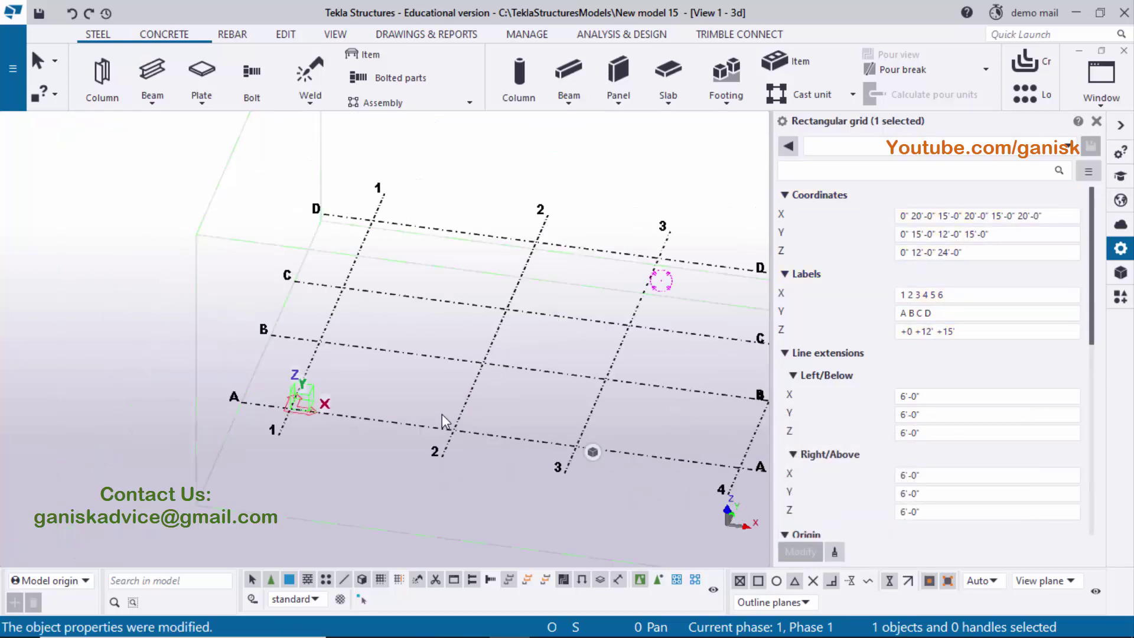
middle_click_drag(456, 437, 509, 423, "ctrl")
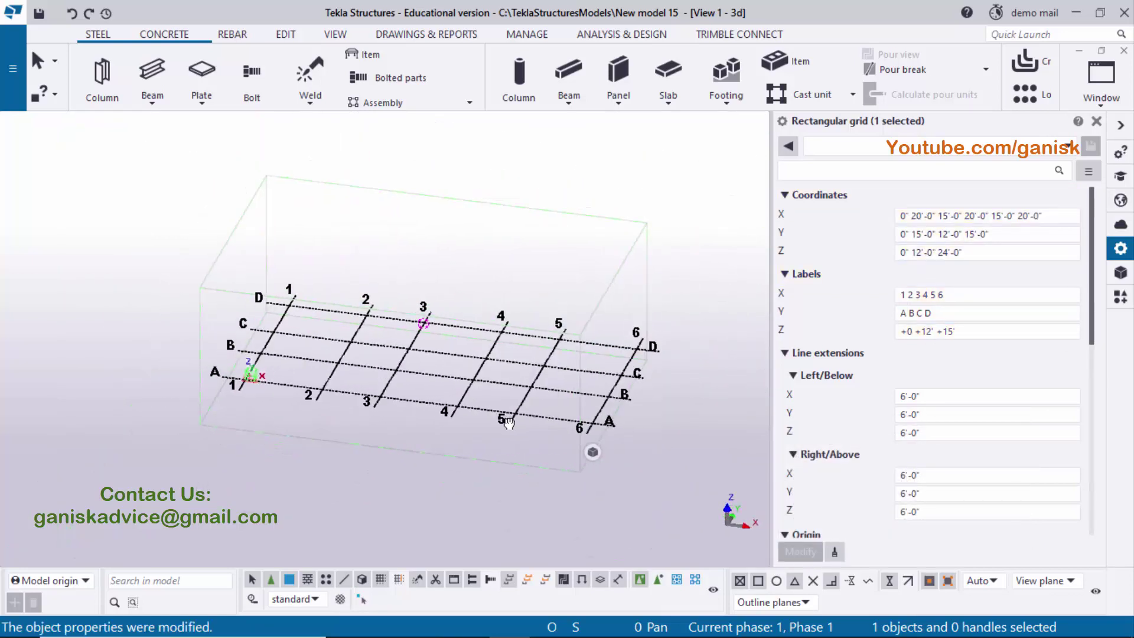
left_click(1097, 120)
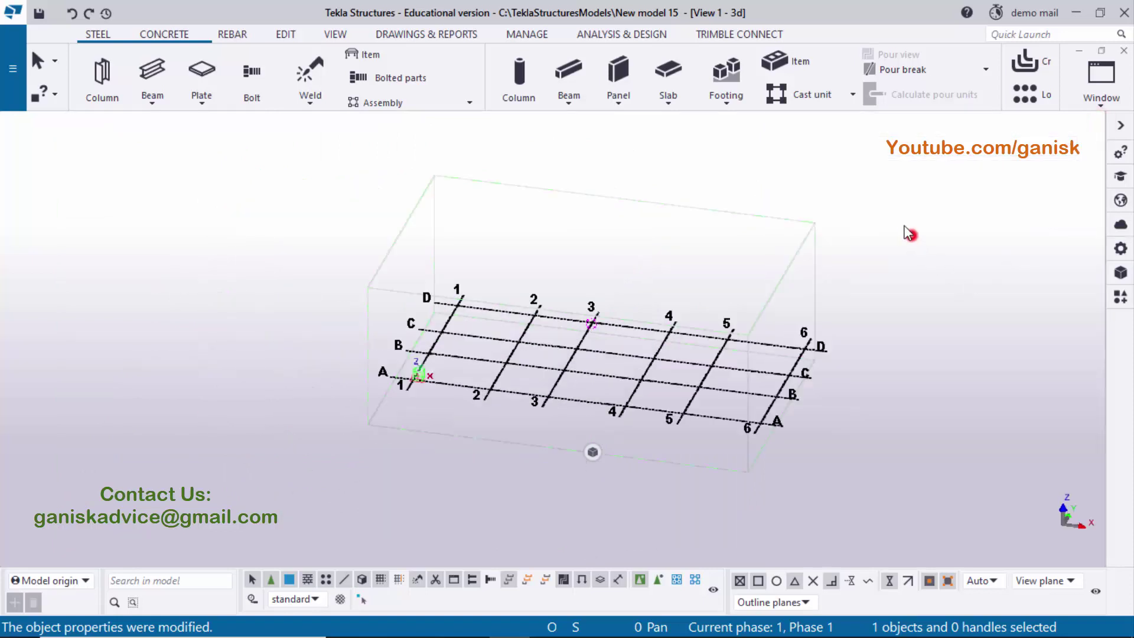
right_click(892, 193)
left_click(961, 290)
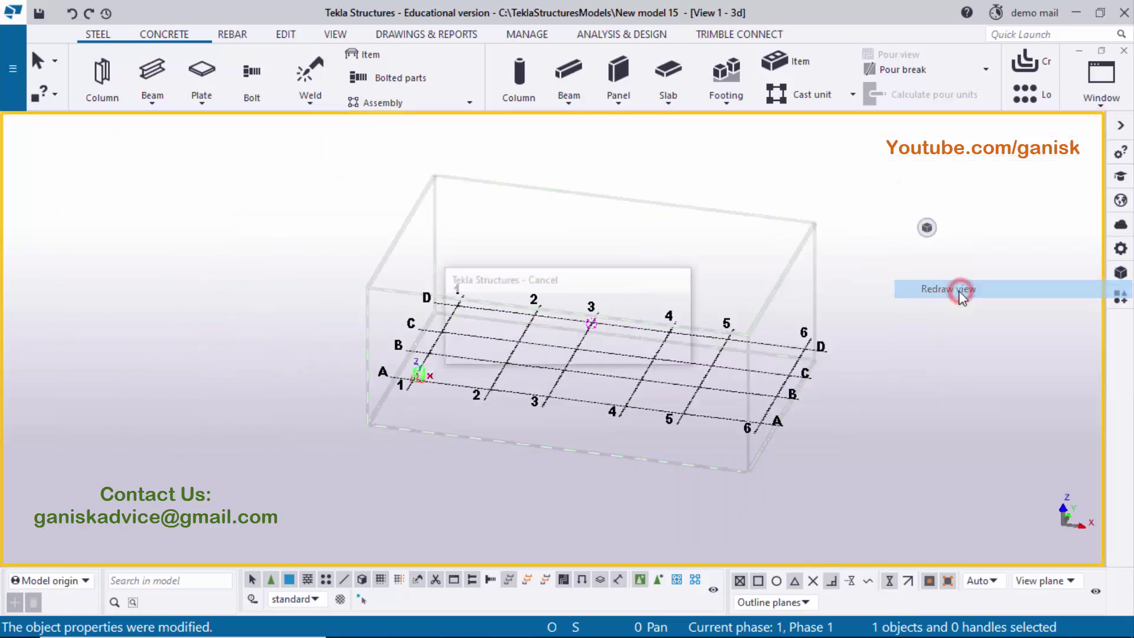
Step: Fit the work area to the entire model and frame the 1–6 by A–D grid
scroll(866, 365, "down", 2)
middle_click_drag(607, 407, 733, 390, "ctrl")
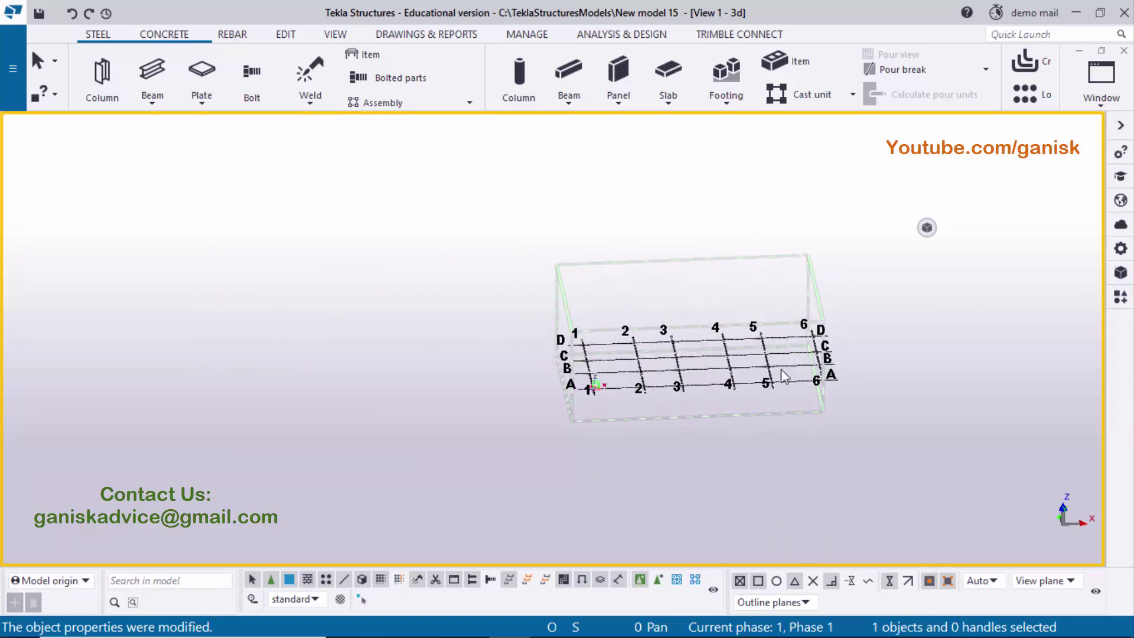
middle_click_drag(804, 375, 878, 324, "ctrl")
right_click(869, 246)
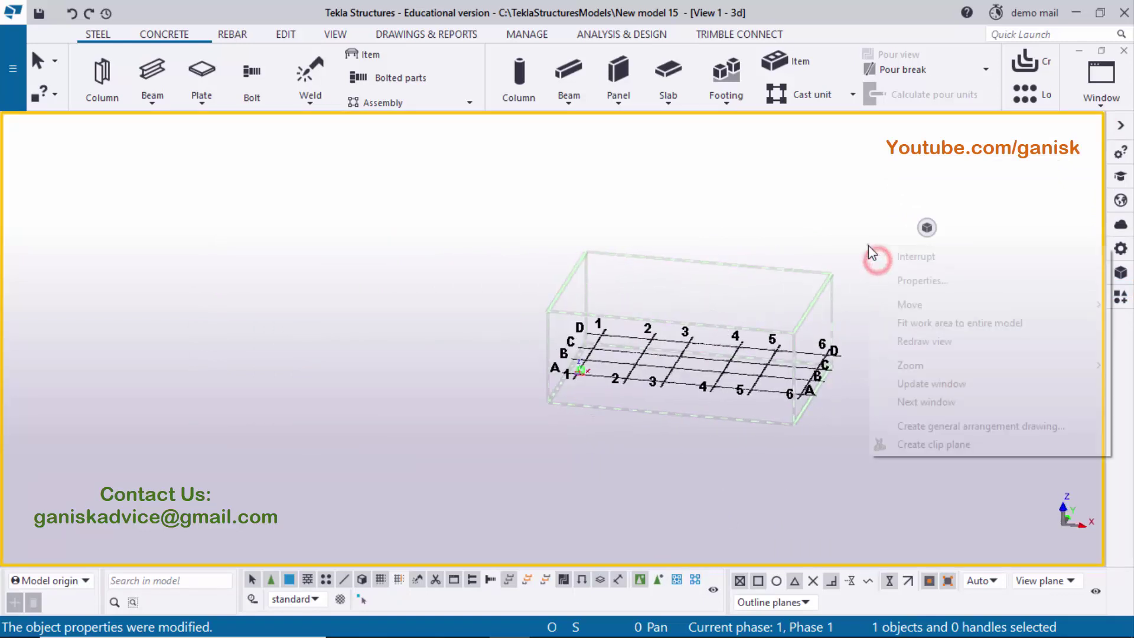
left_click(993, 323)
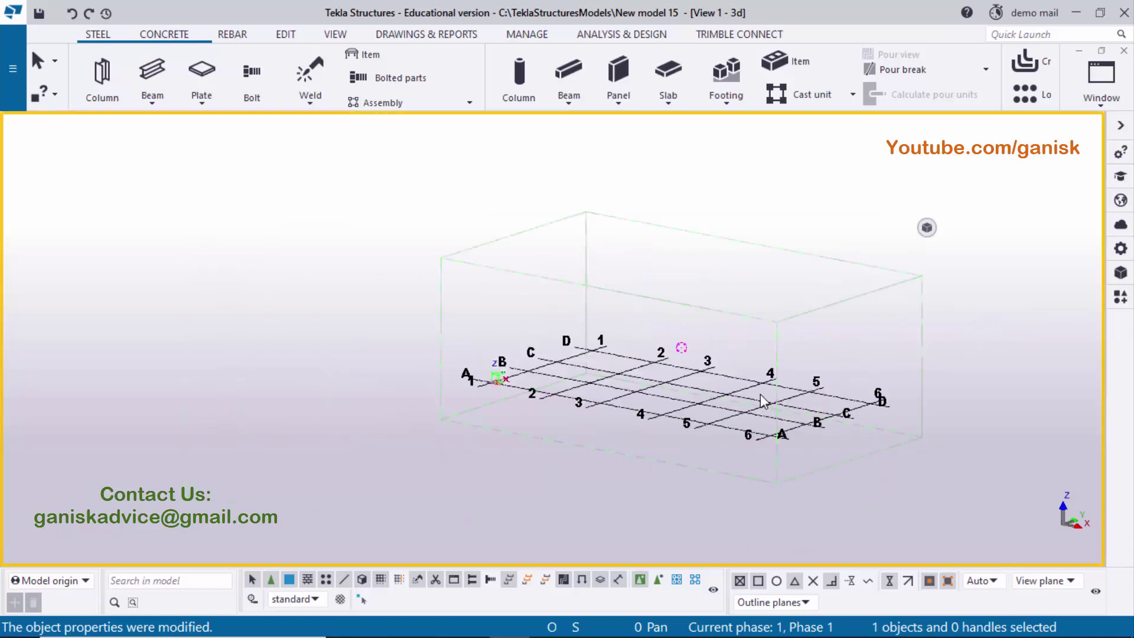
scroll(760, 395, "down", 2)
middle_click_drag(704, 404, 512, 396, "ctrl")
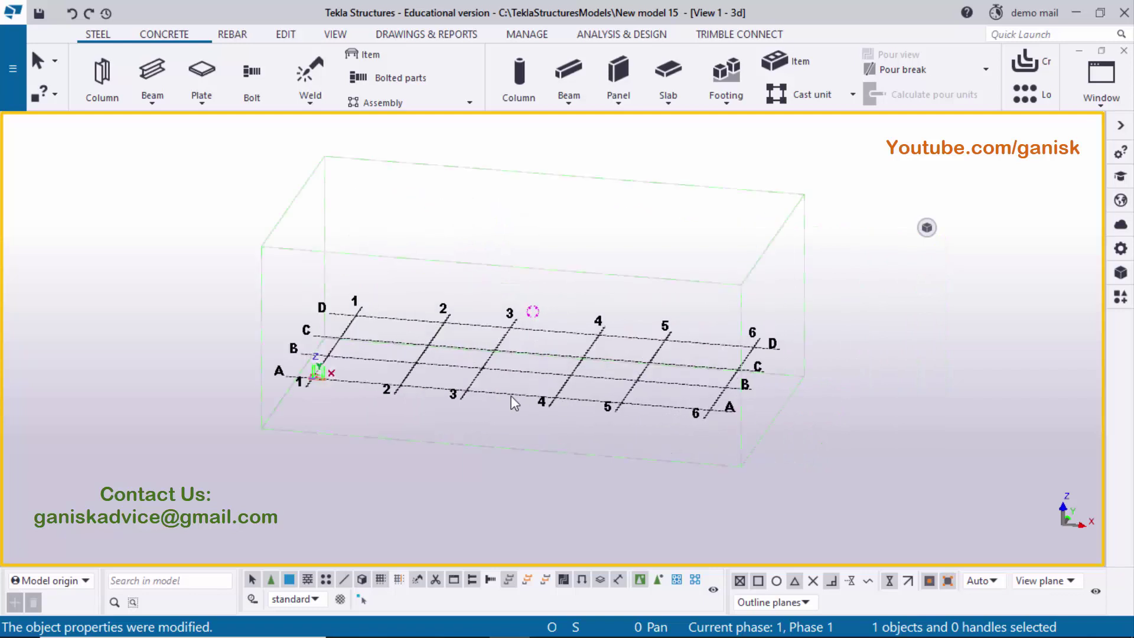
scroll(511, 397, "up", 3)
Step: Create plan and elevation views along all grid lines with the default name prefixes
right_click(498, 391)
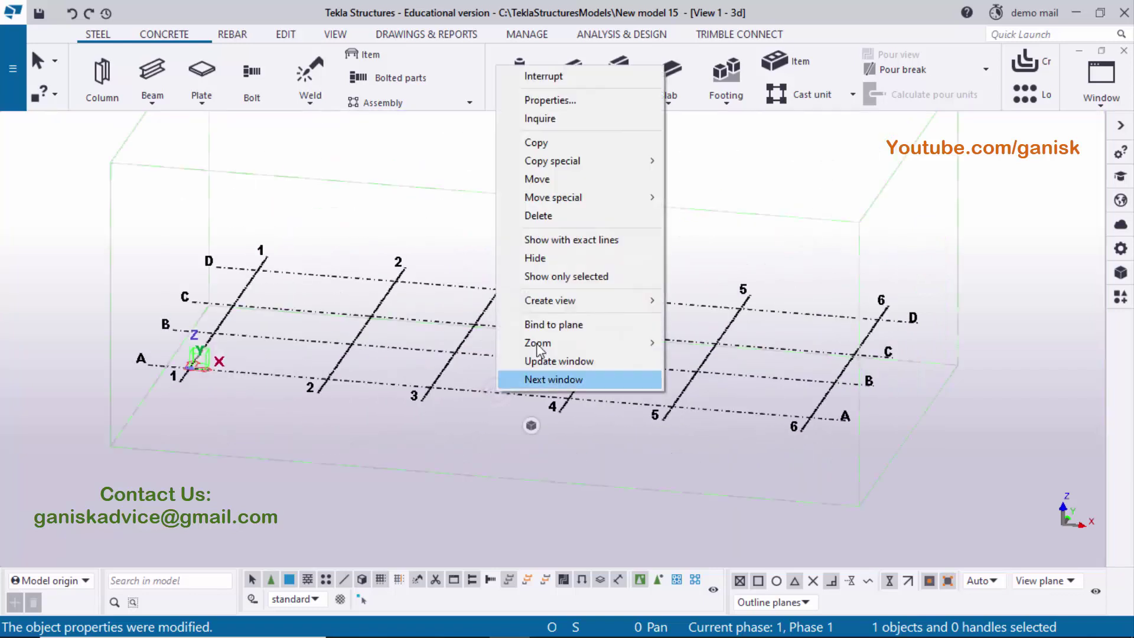
mouse_move(654, 300)
left_click(709, 314)
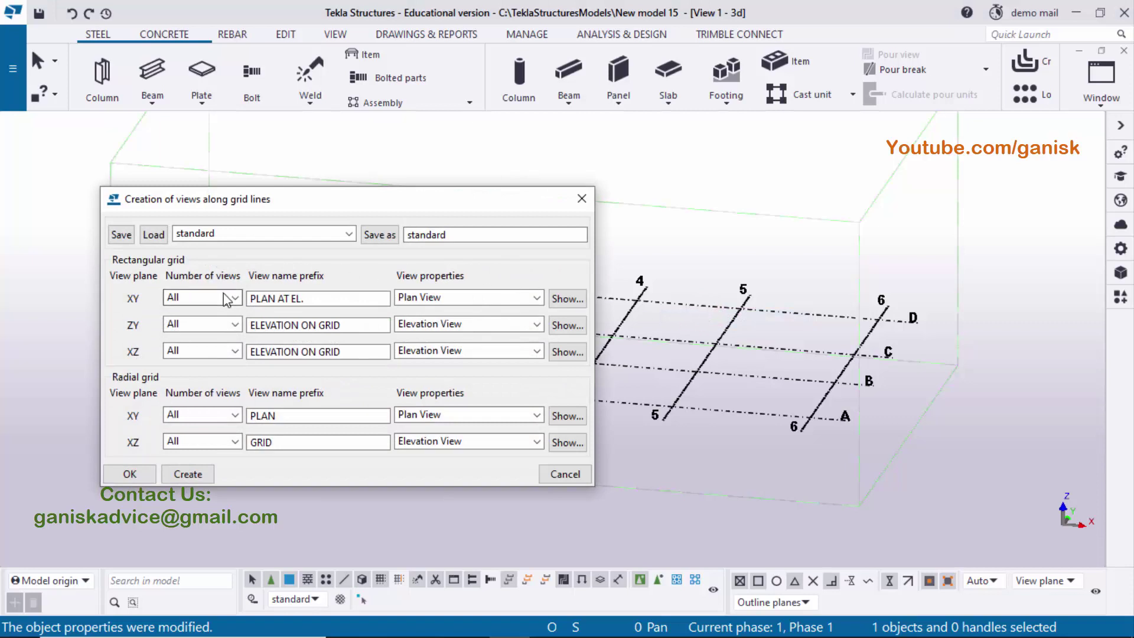
left_click(294, 302)
left_click(317, 326)
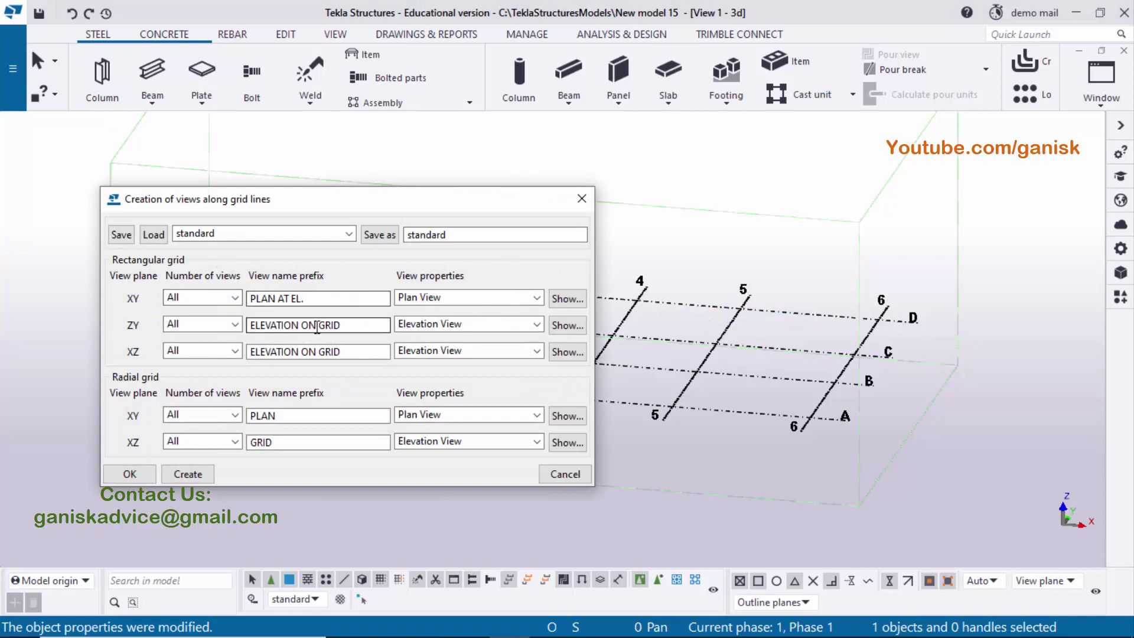
left_click(338, 352)
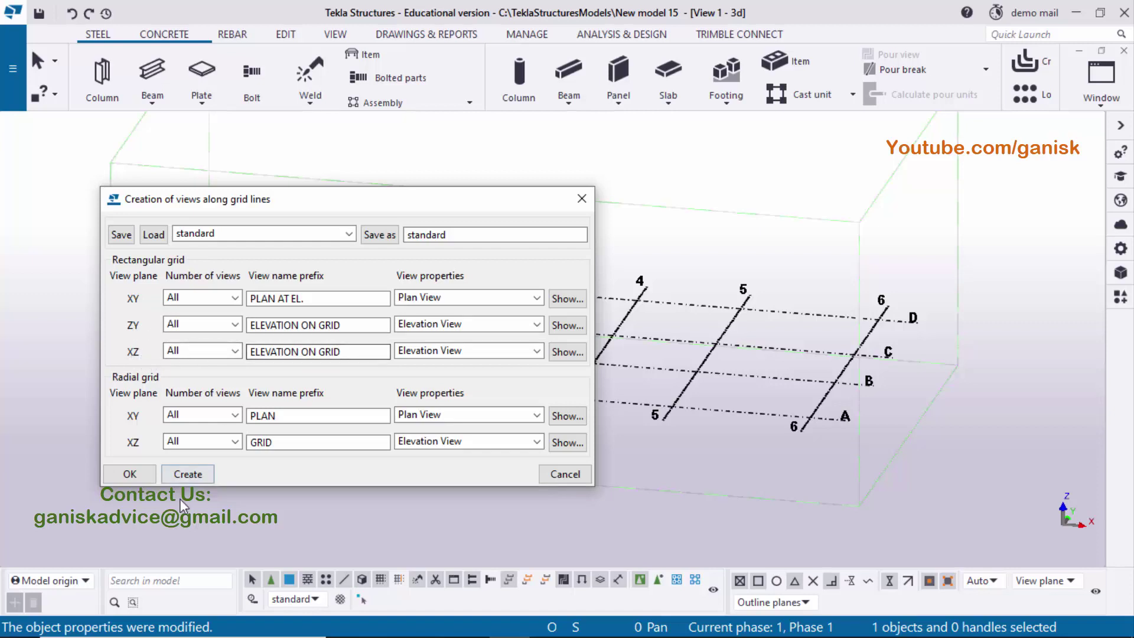
left_click(189, 474)
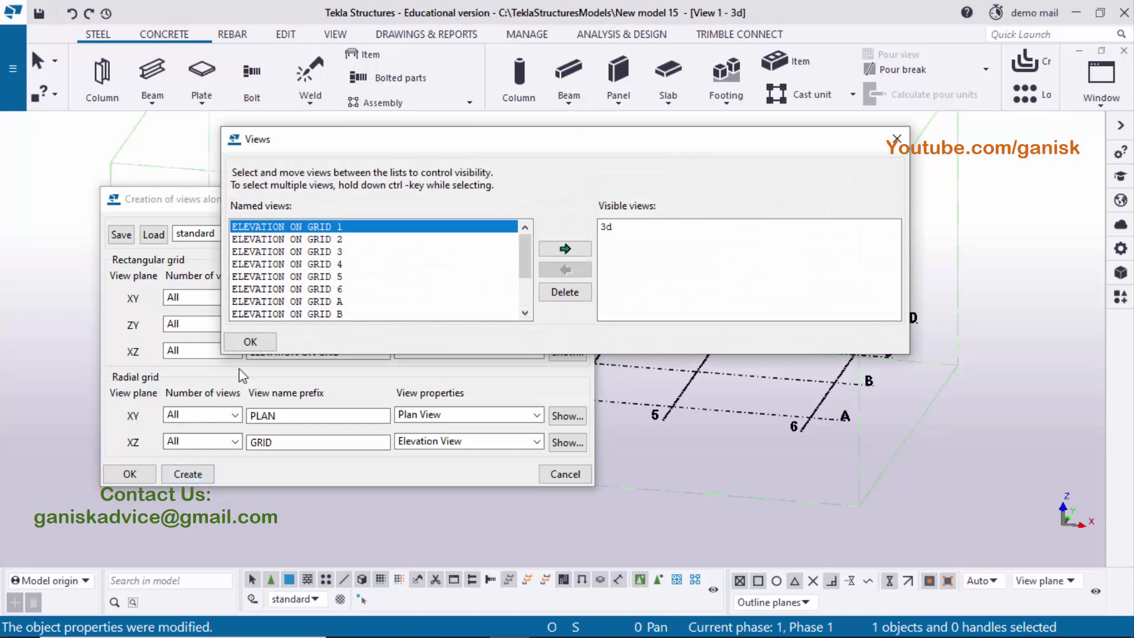
left_click(255, 342)
left_click(130, 474)
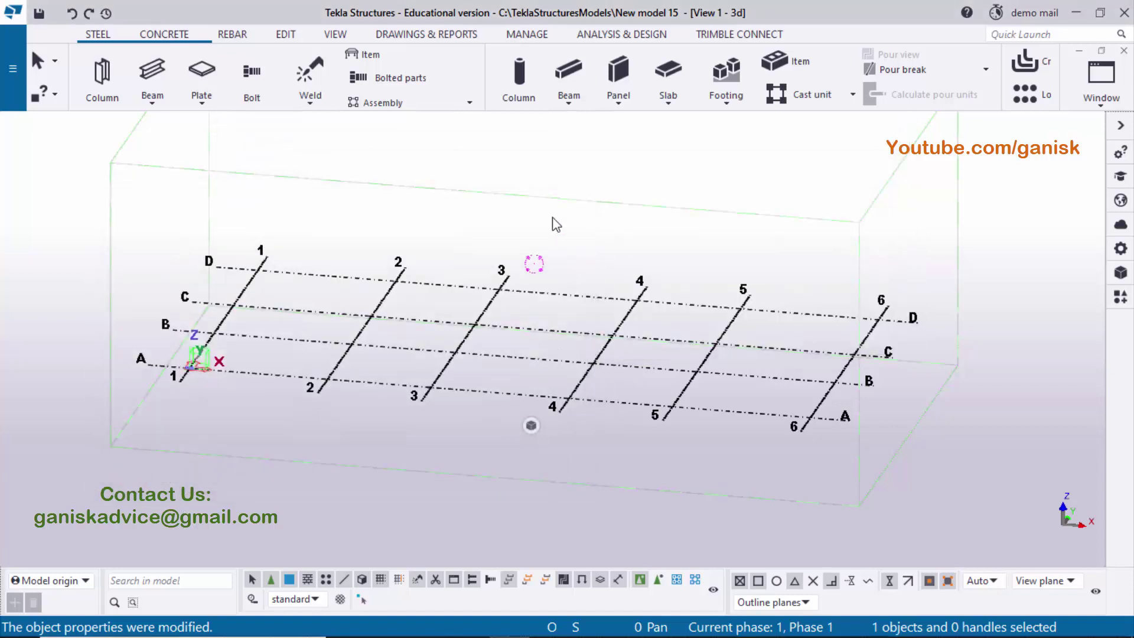
Step: Review the list of model views, leaving only the 3d view open
left_click(573, 187)
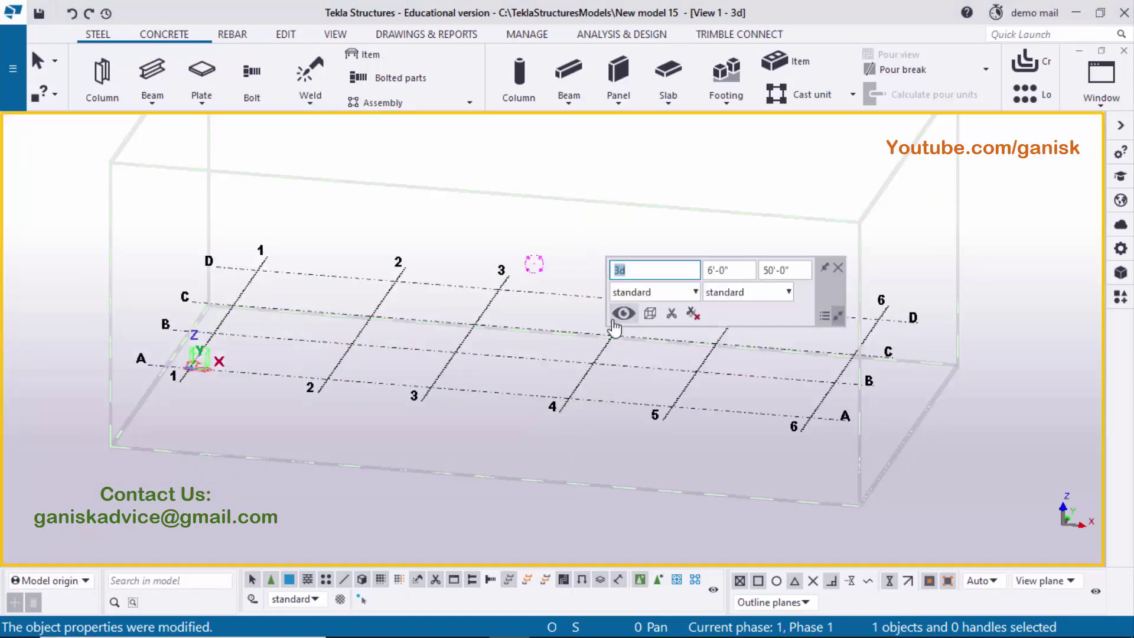
left_click(838, 268)
key("ctrl+i")
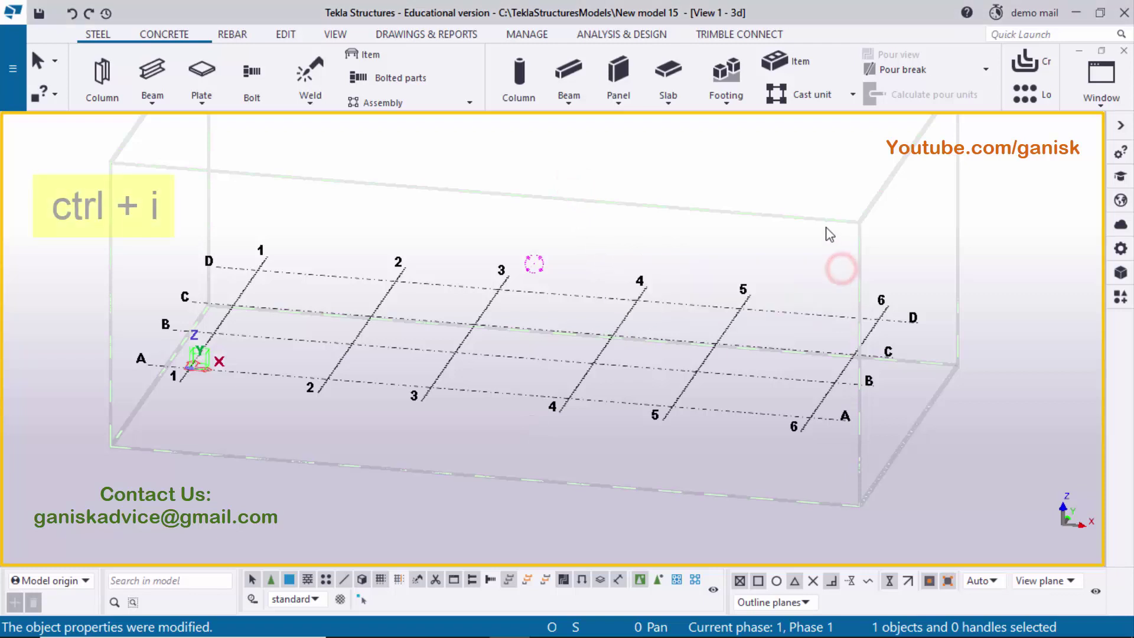
left_click(1099, 98)
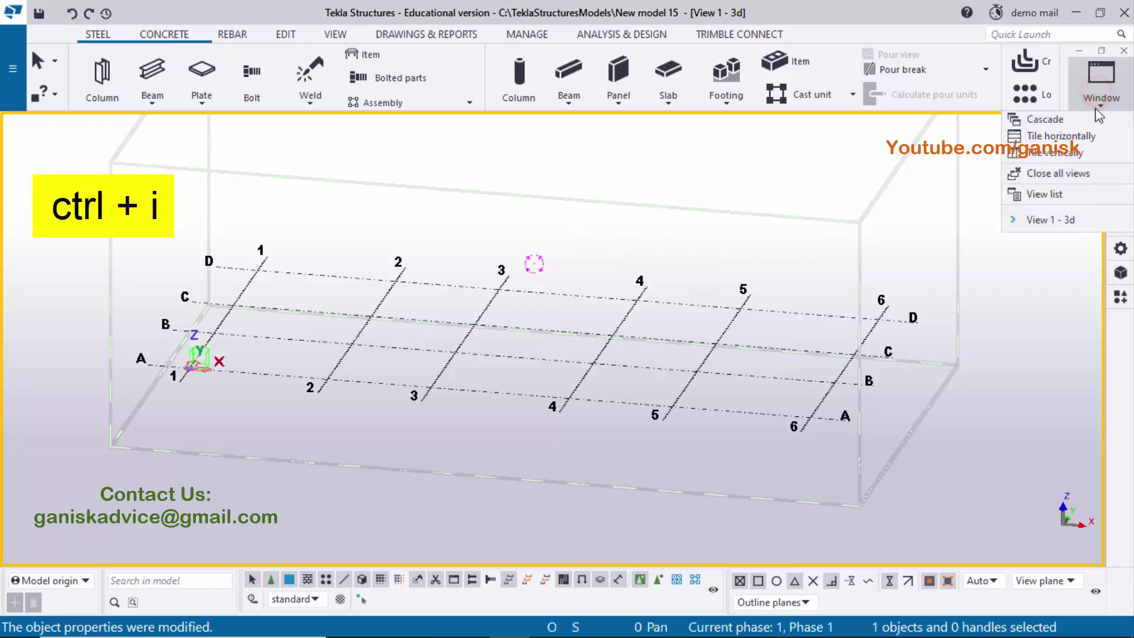
left_click(1057, 194)
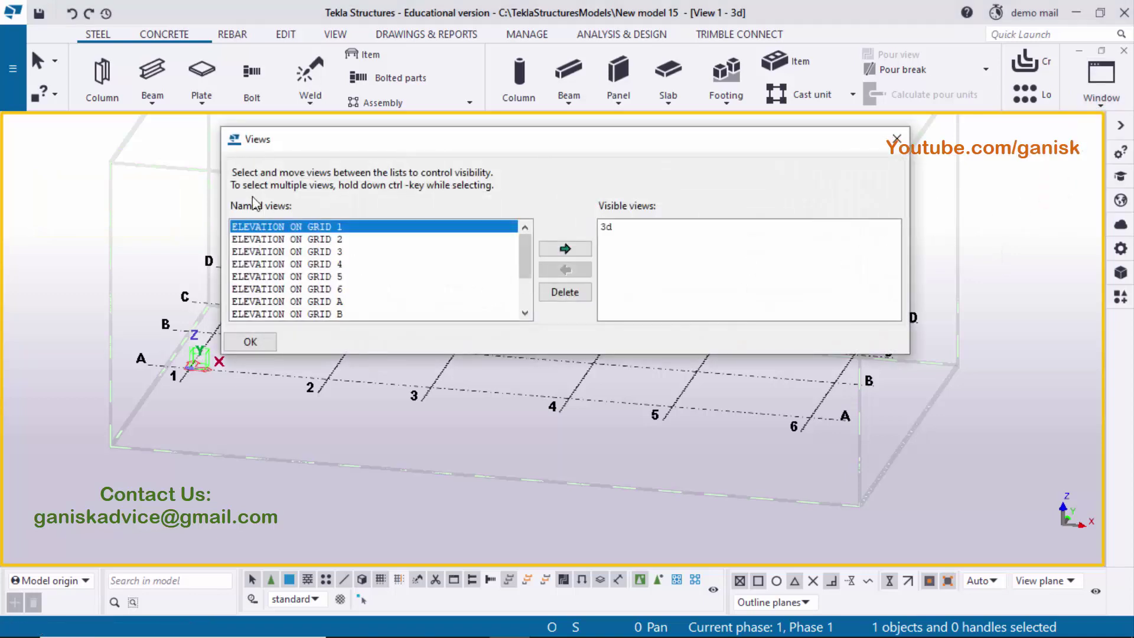
left_click(898, 139)
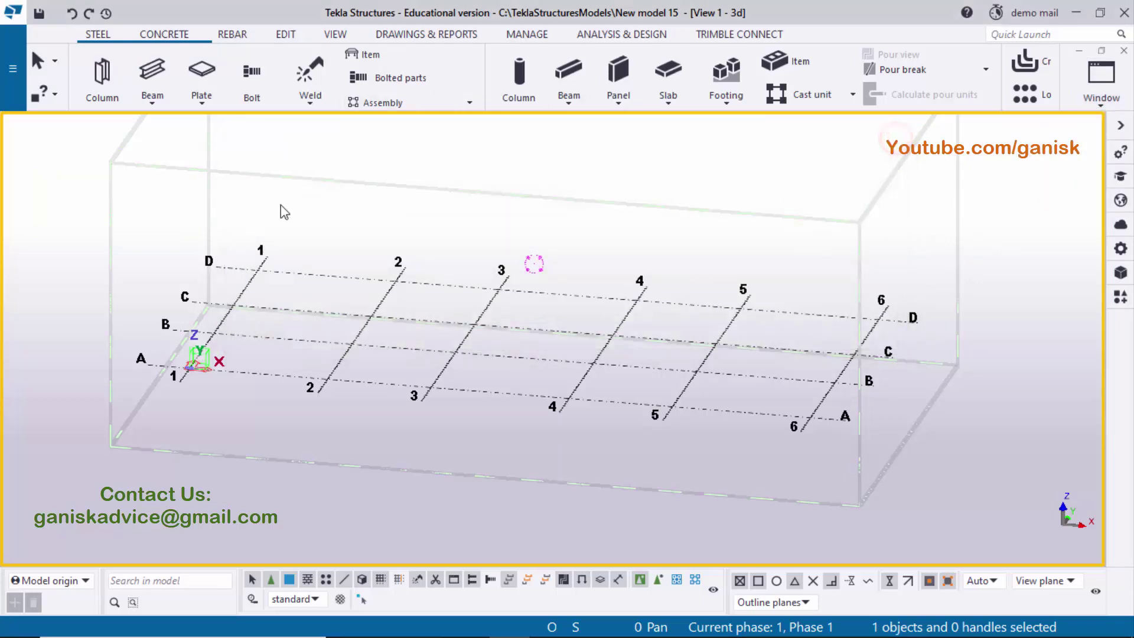
Step: Open PLAN AT EL. +0 from the view list as a visible view
left_click(335, 35)
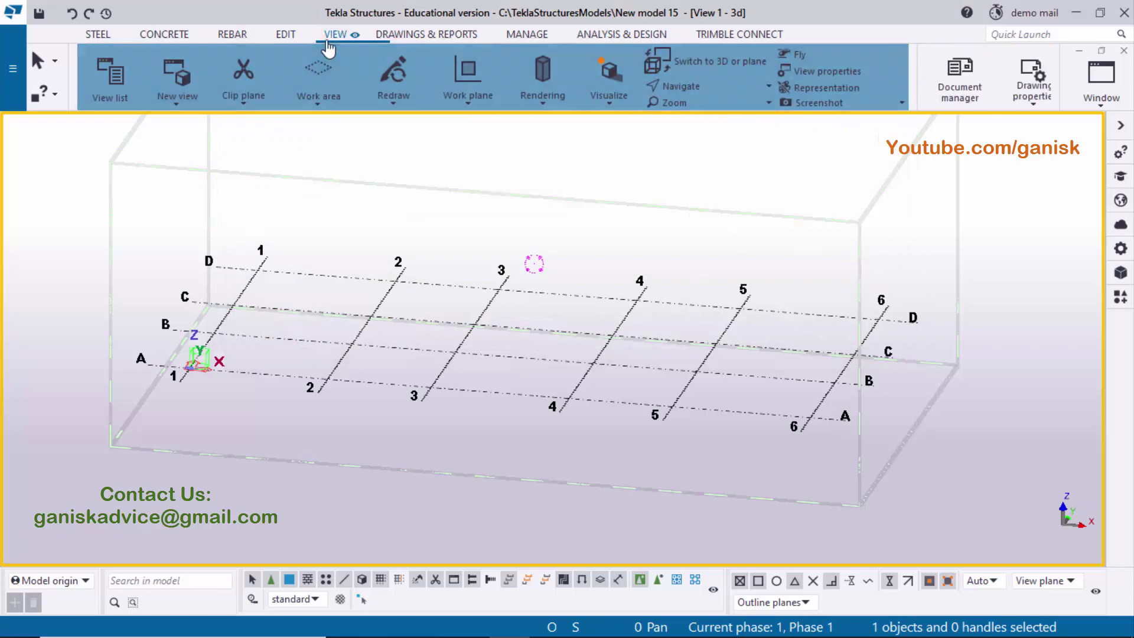
left_click(115, 100)
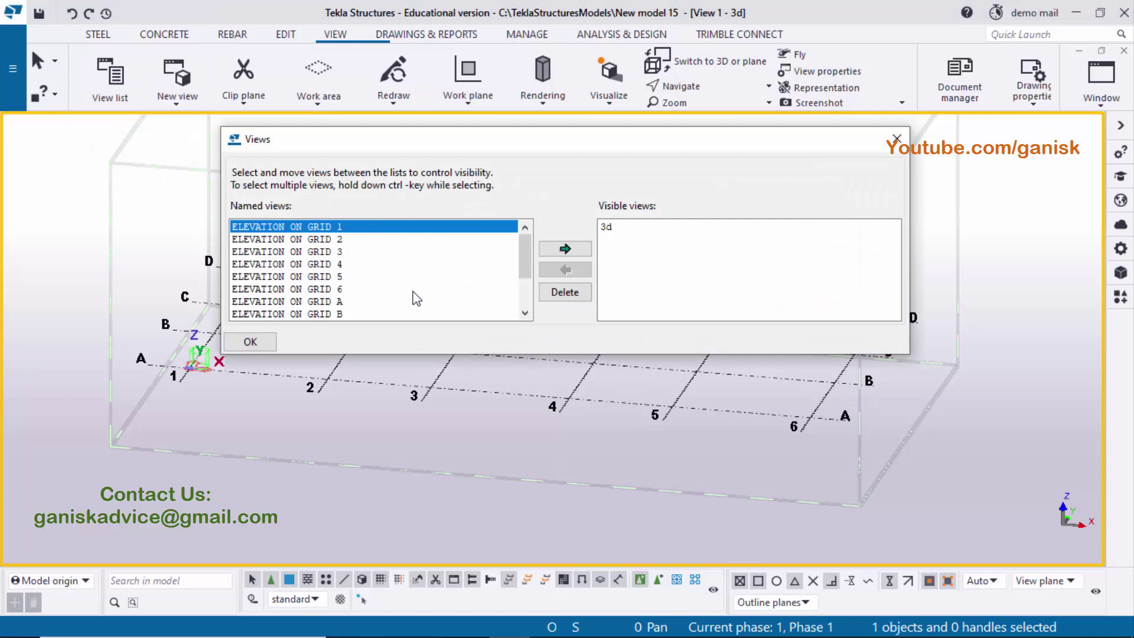
left_click_drag(459, 356, 421, 482)
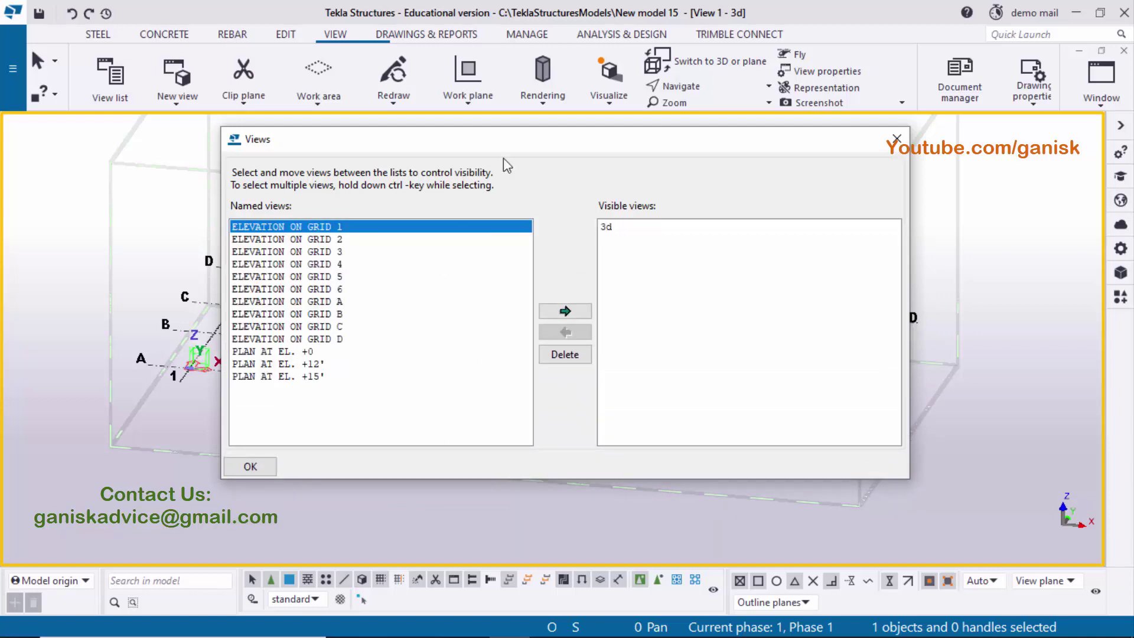
left_click_drag(508, 145, 604, 129)
left_click(367, 345)
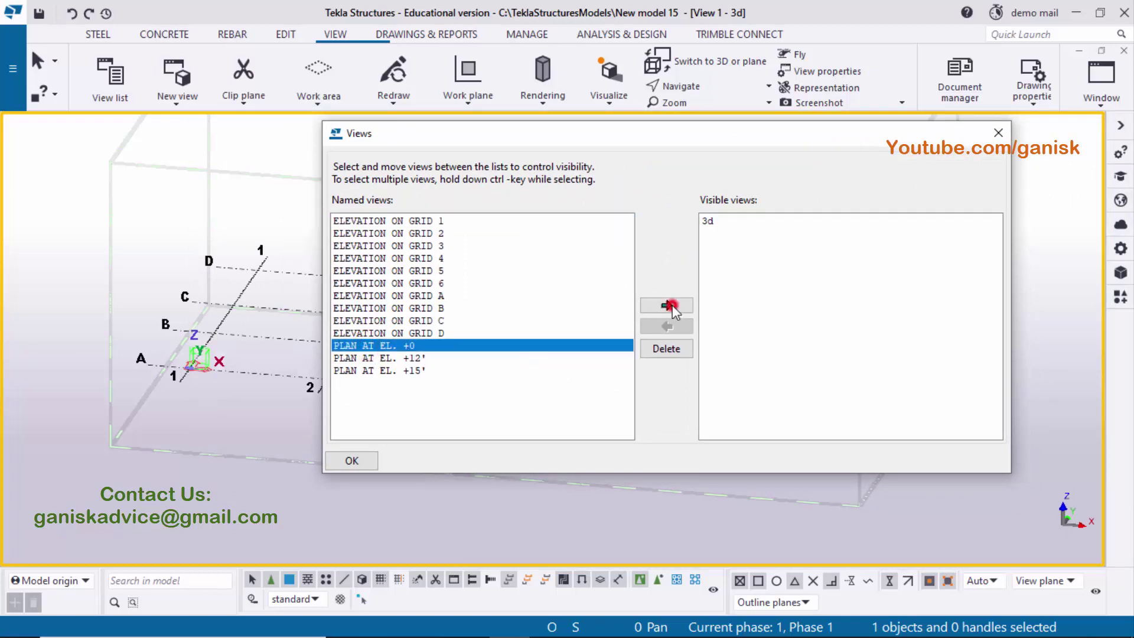
left_click(668, 305)
left_click(998, 132)
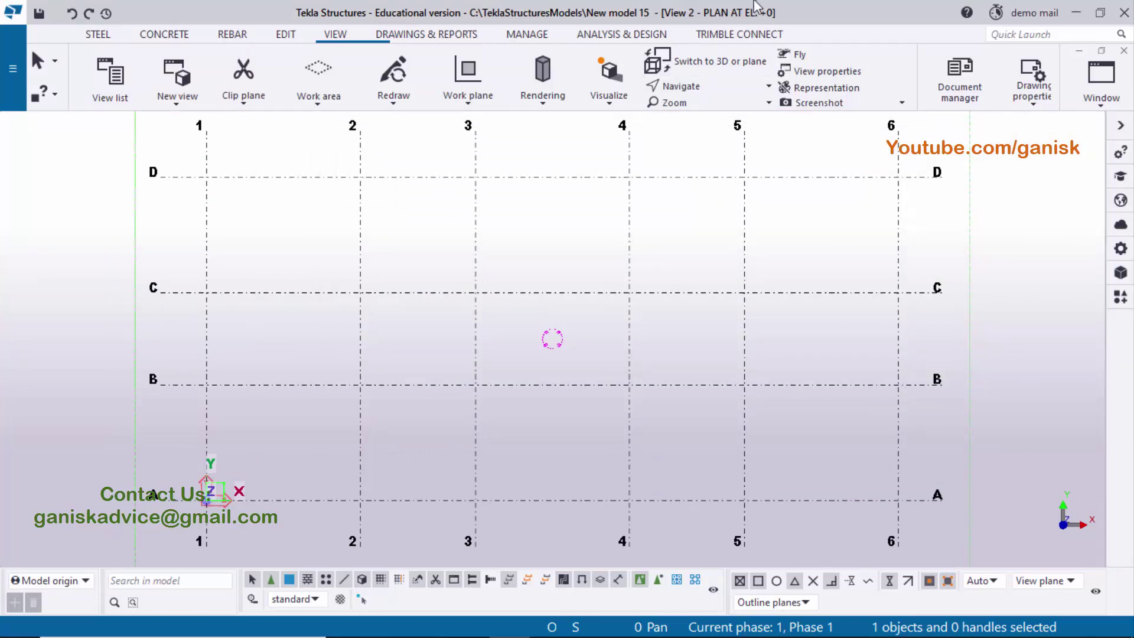
Step: Check the open views and compare the plan grid with the PDF plan
left_click(1101, 88)
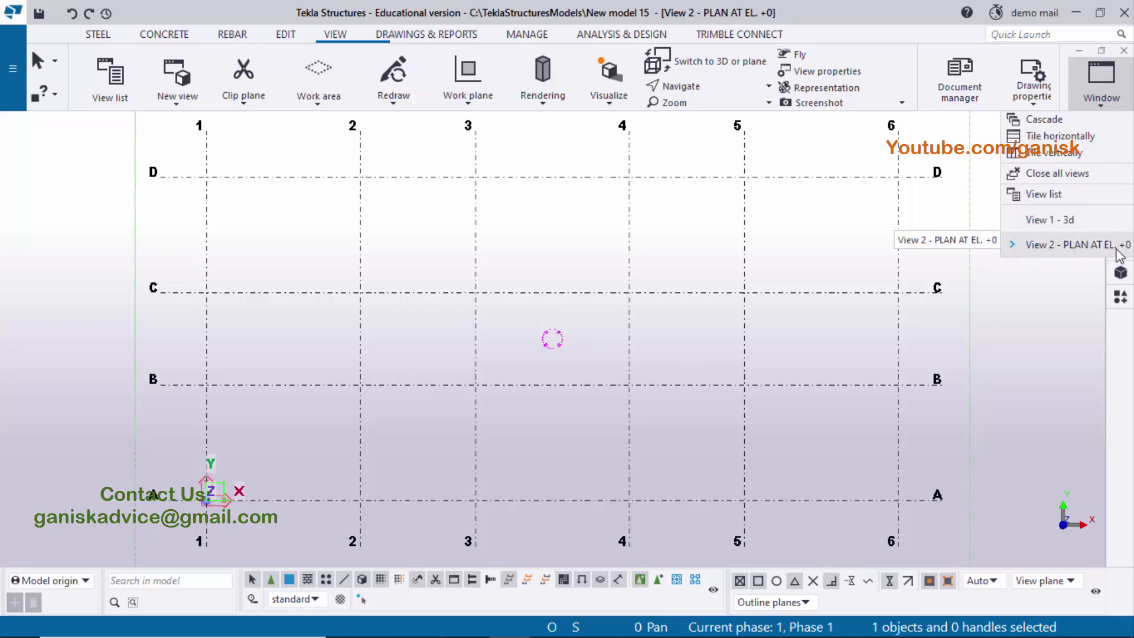
left_click(697, 296)
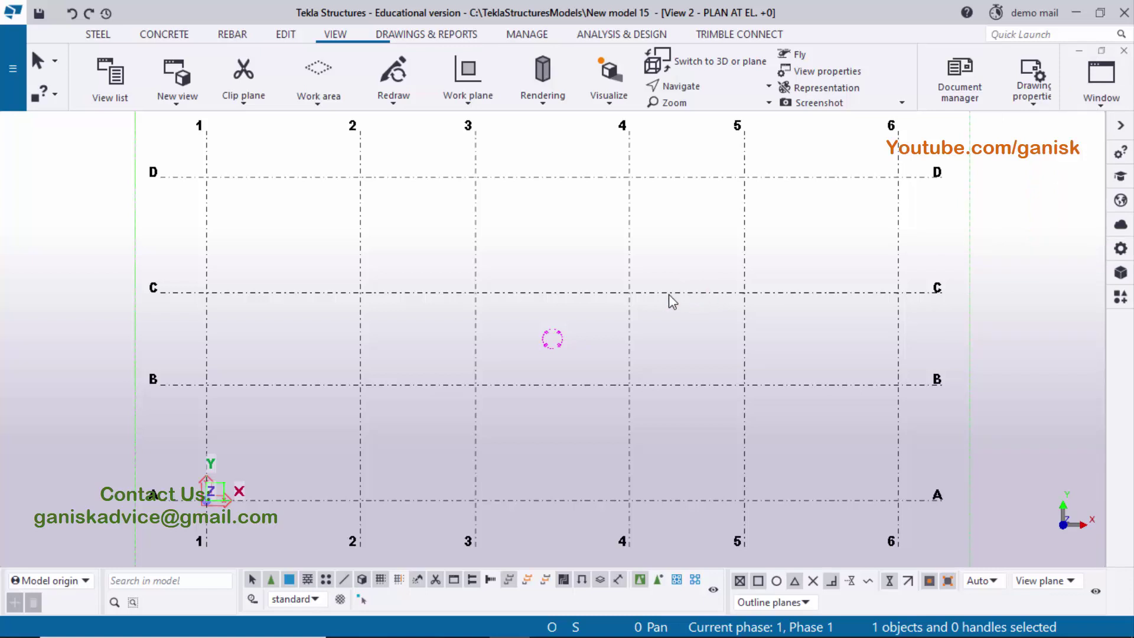
scroll(668, 294, "down", 3)
middle_click_drag(600, 366, 519, 357)
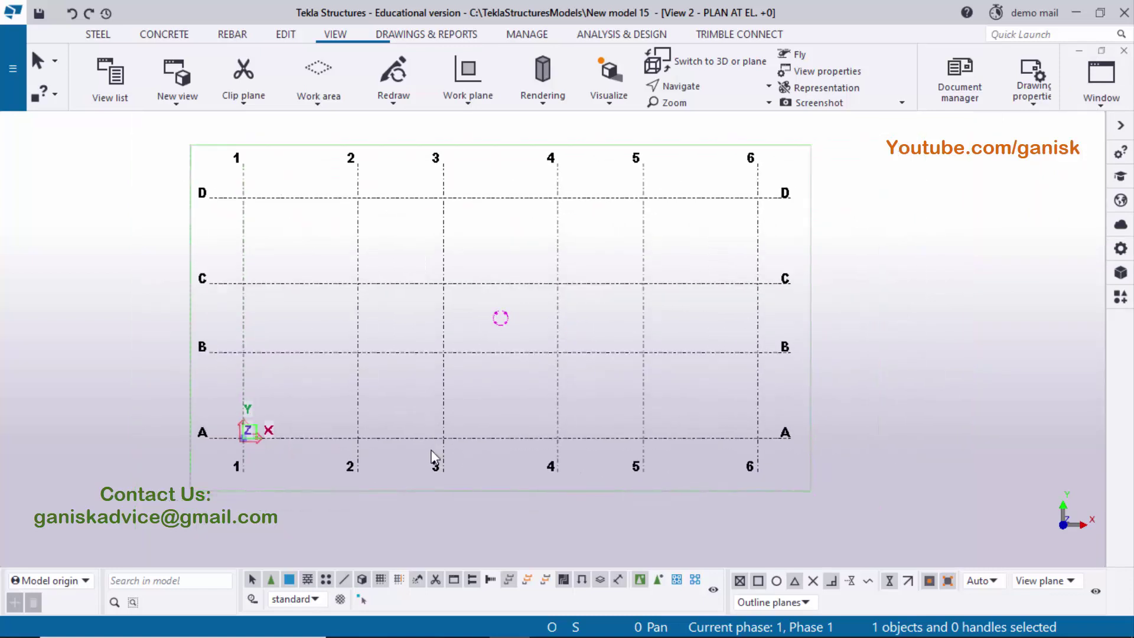
left_click(550, 621)
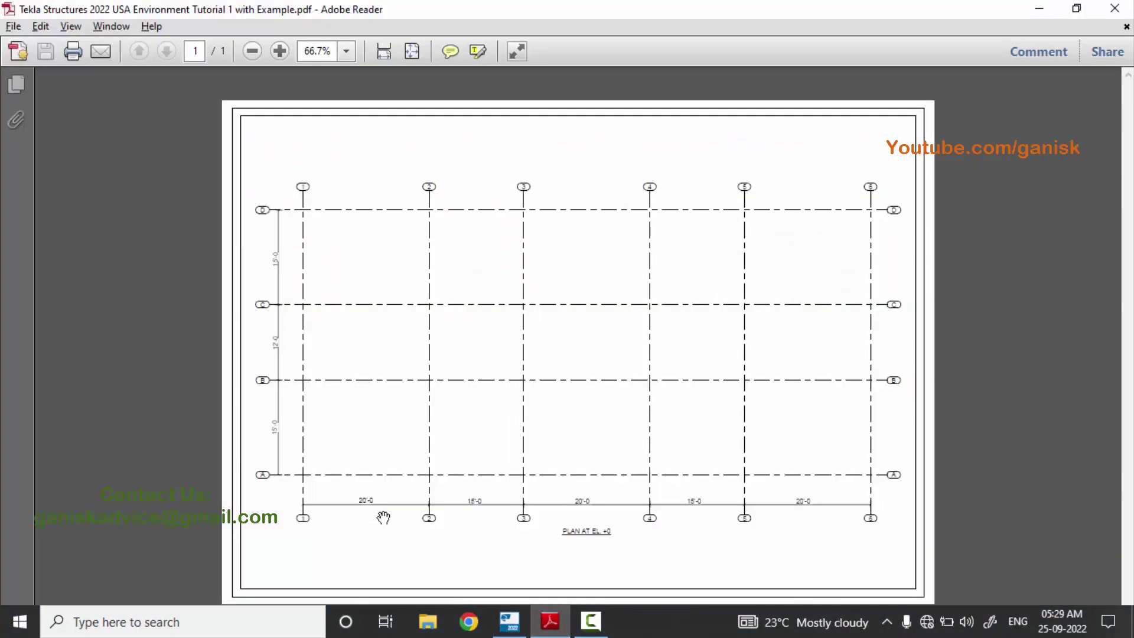
left_click(577, 622)
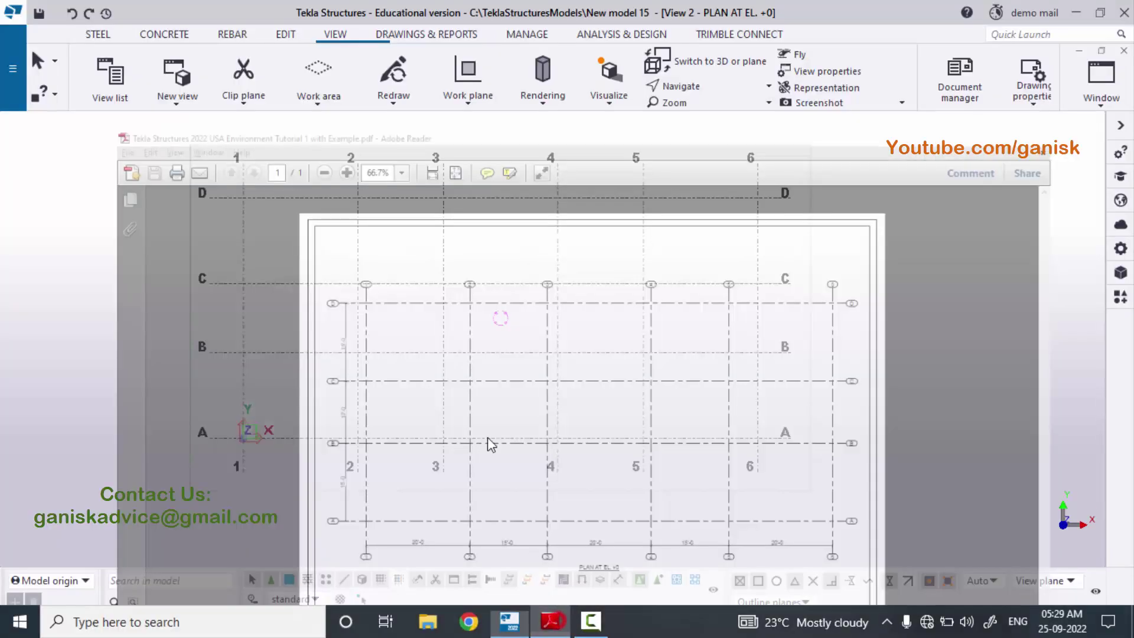
Step: Start measuring a horizontal distance and zoom in on grid A/1
left_click(284, 36)
left_click(772, 100)
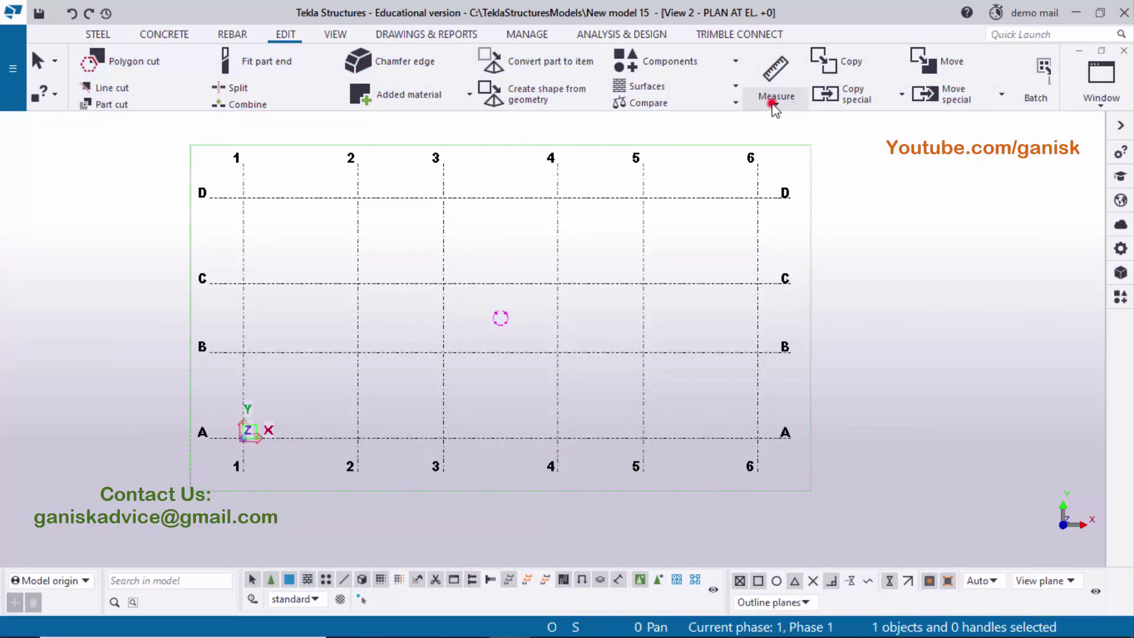
left_click(825, 160)
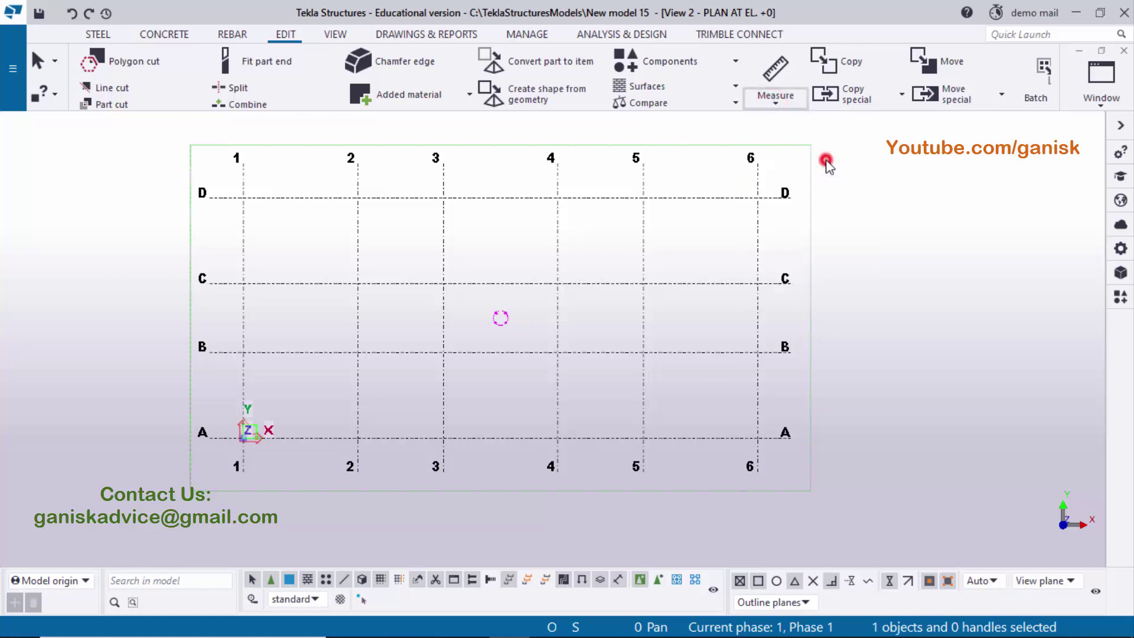
scroll(254, 421, "up", 5)
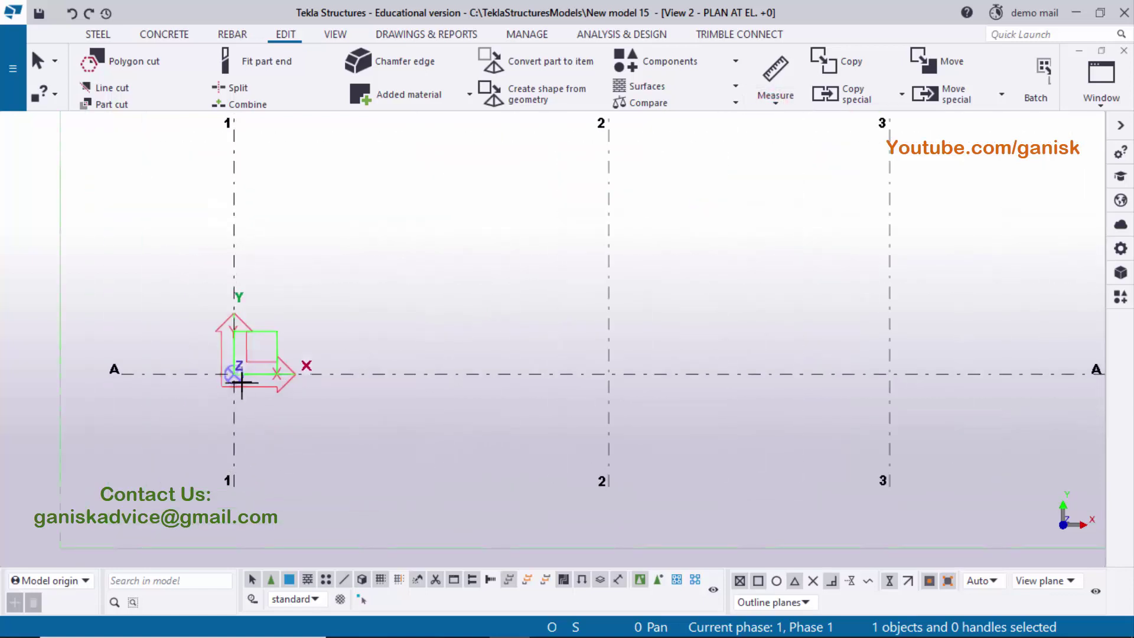
Step: Measure the grid A spacings 20'-0", 15'-0" and 20'-0" between grids 1 and 4
left_click(234, 375)
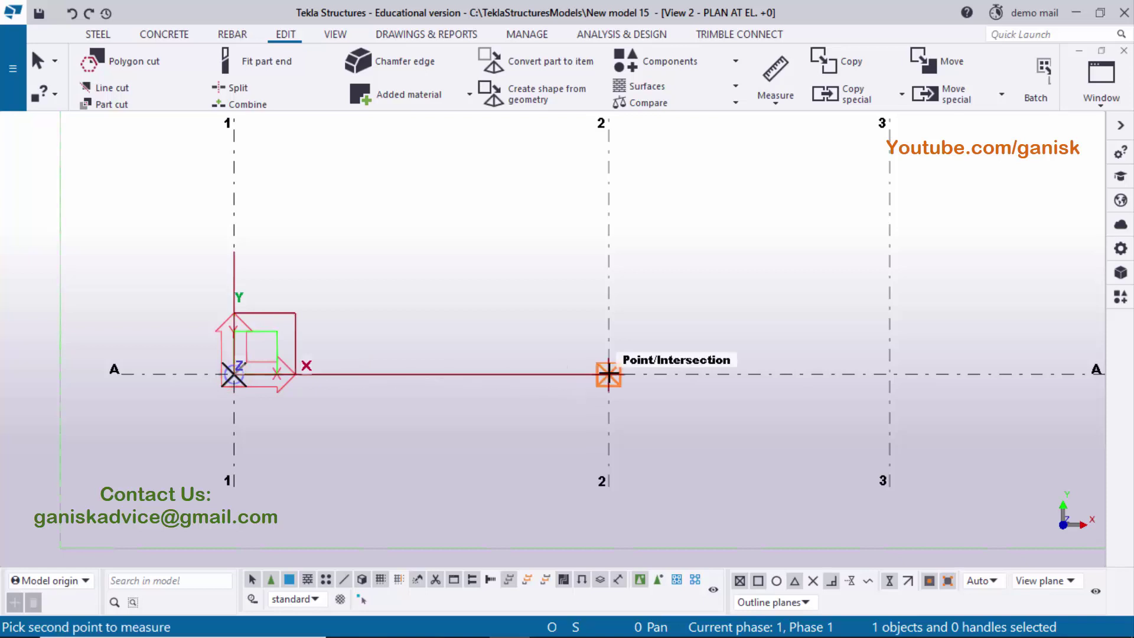
left_click(586, 380)
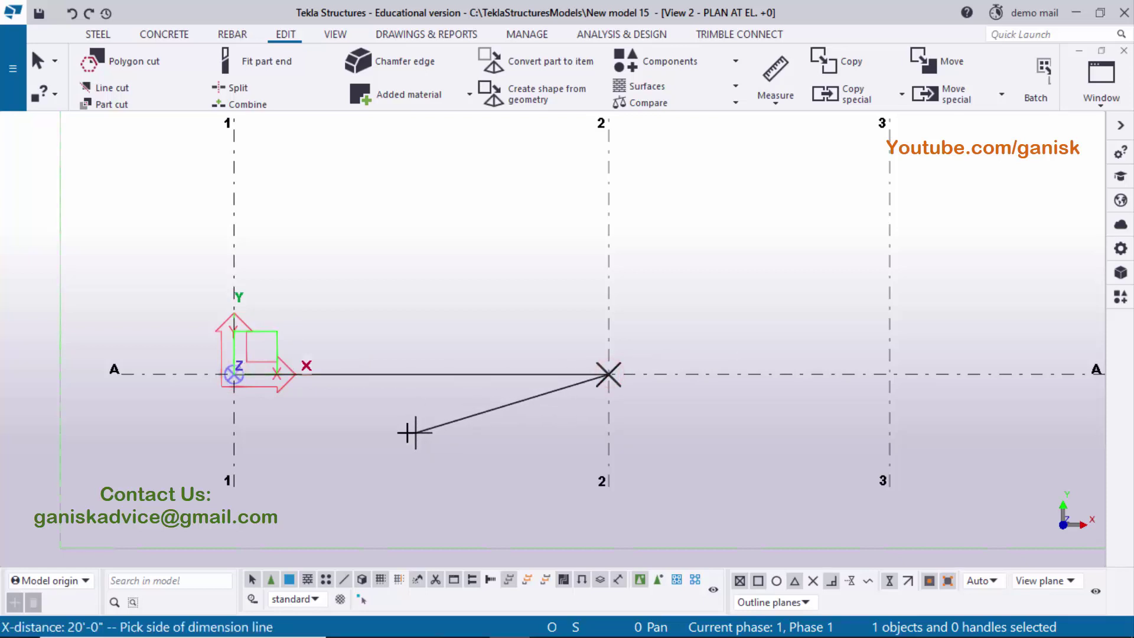
left_click(403, 434)
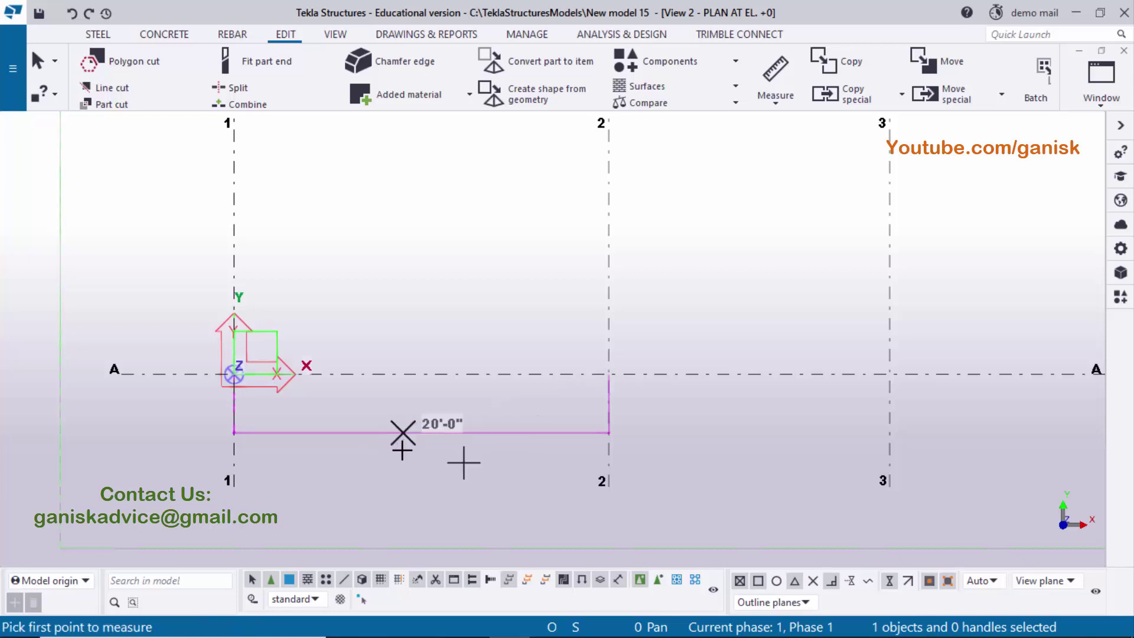
middle_click_drag(558, 451, 330, 455)
scroll(491, 424, "down", 1)
middle_click_drag(466, 423, 405, 412)
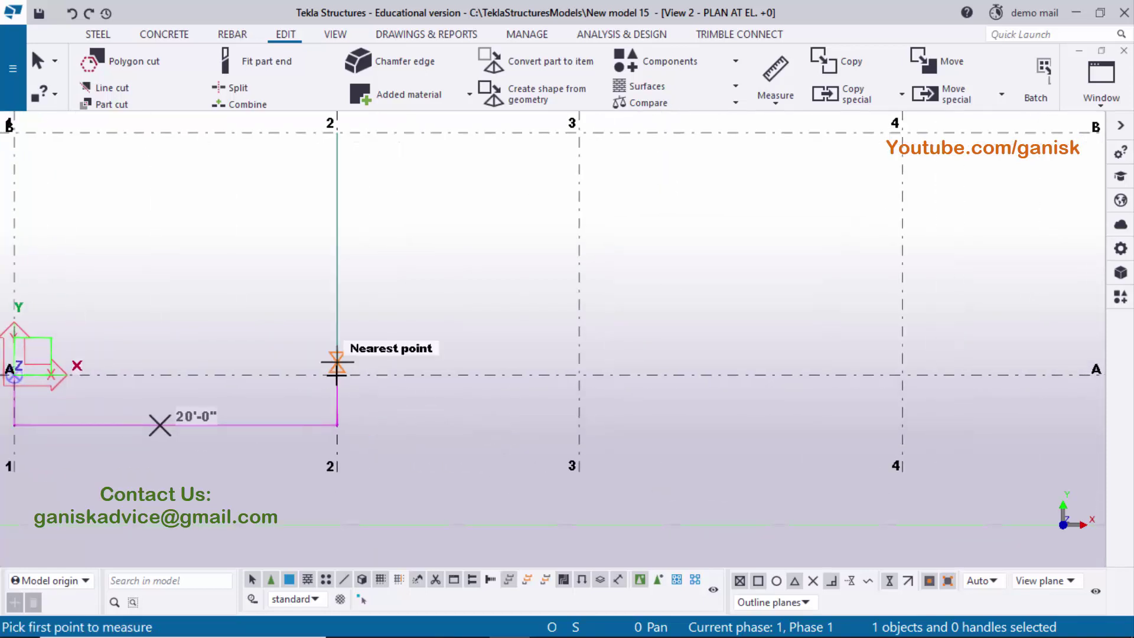
left_click(337, 375)
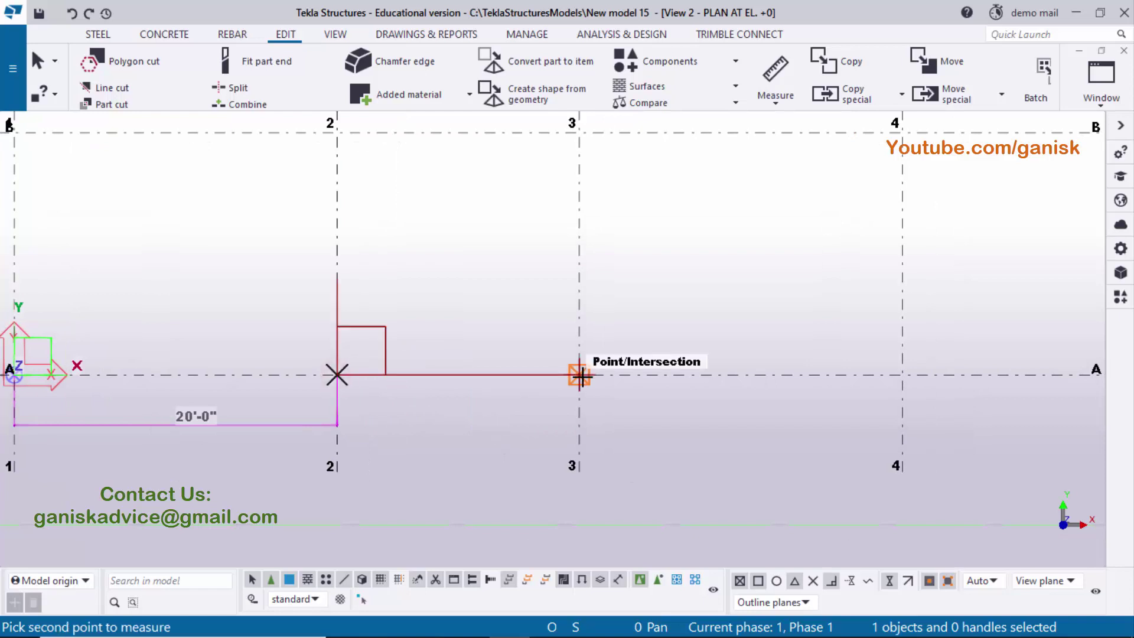
left_click(579, 374)
left_click(454, 430)
middle_click_drag(681, 440, 527, 454)
left_click(426, 388)
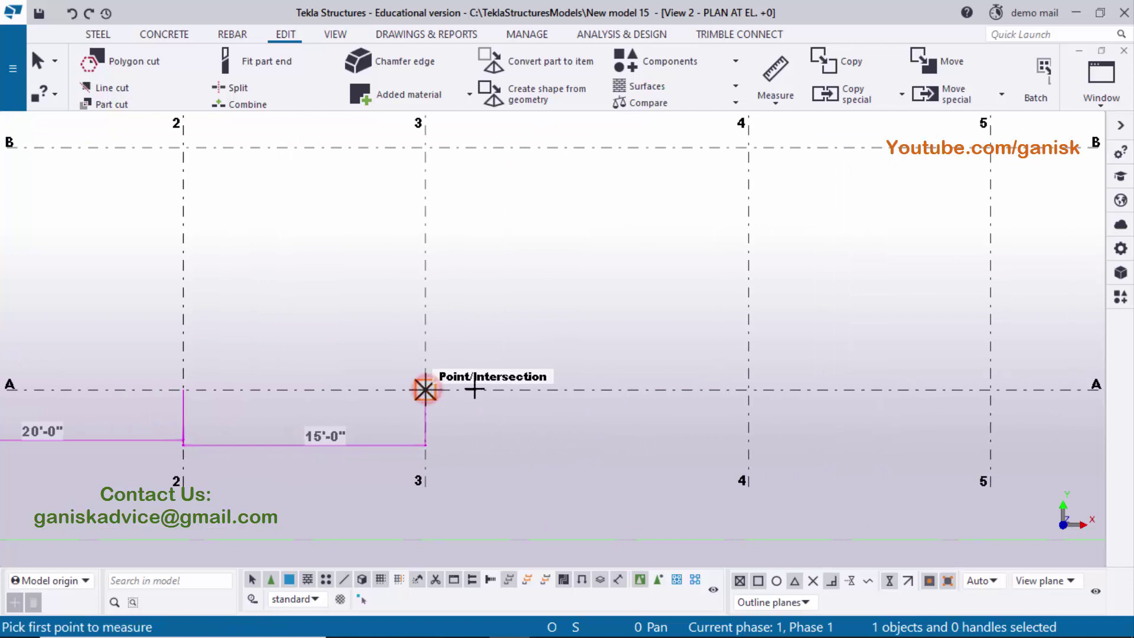
left_click(449, 389)
left_click(735, 400)
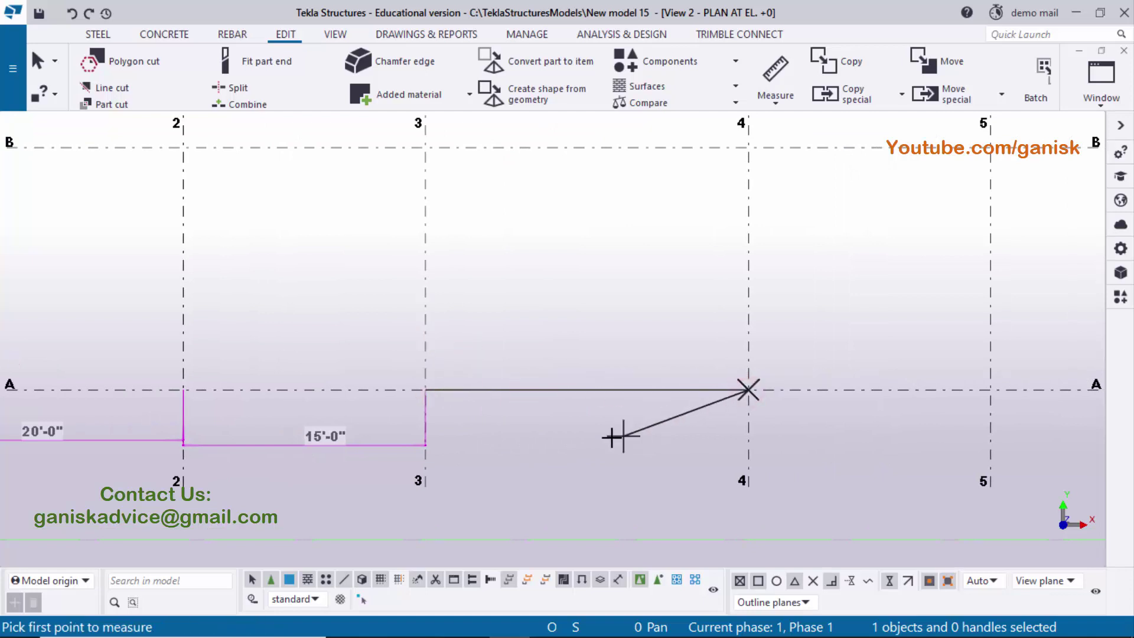
left_click(574, 443)
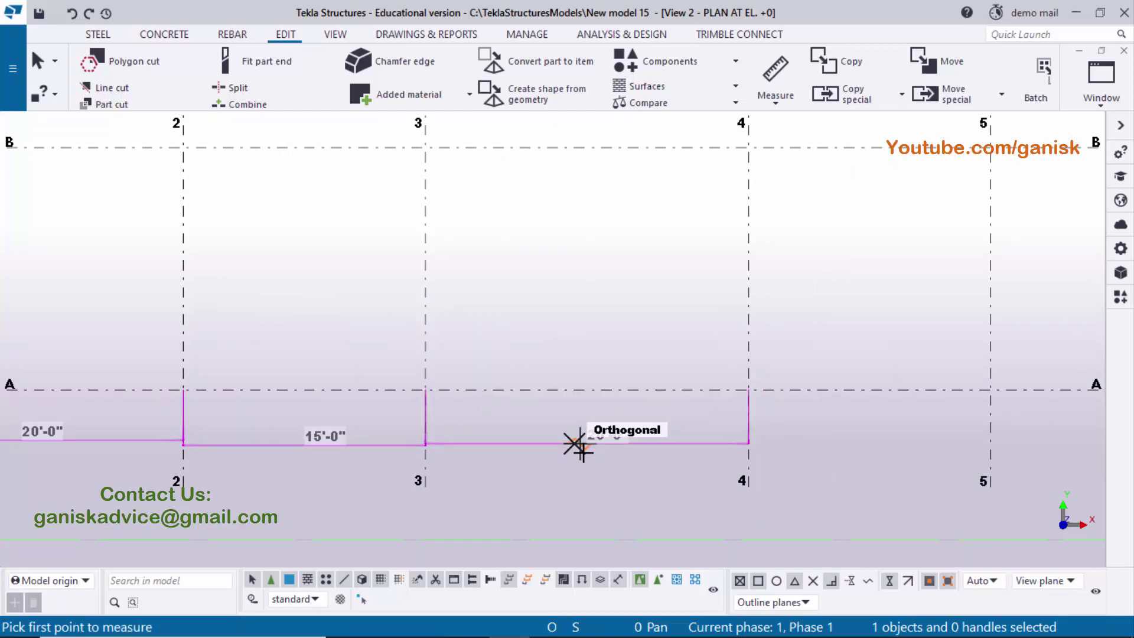
Step: Measure the remaining 15'-0" and 20'-0" spacings to grid 6, then interrupt measuring
scroll(853, 460, "down", 1)
middle_click_drag(853, 461, 630, 457)
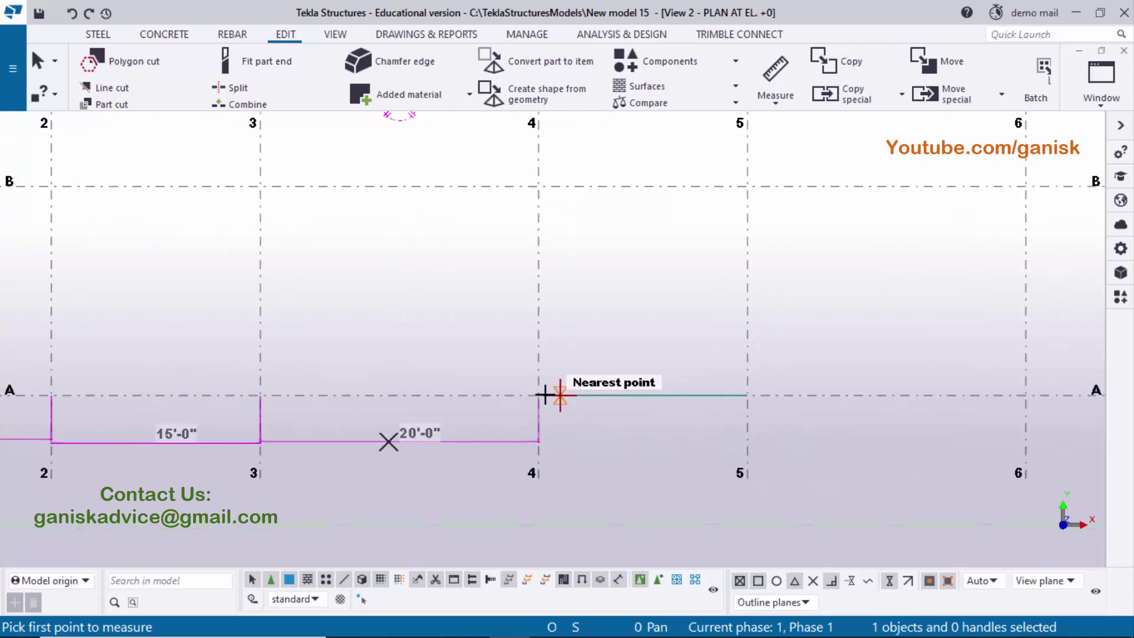
left_click(539, 395)
left_click(746, 395)
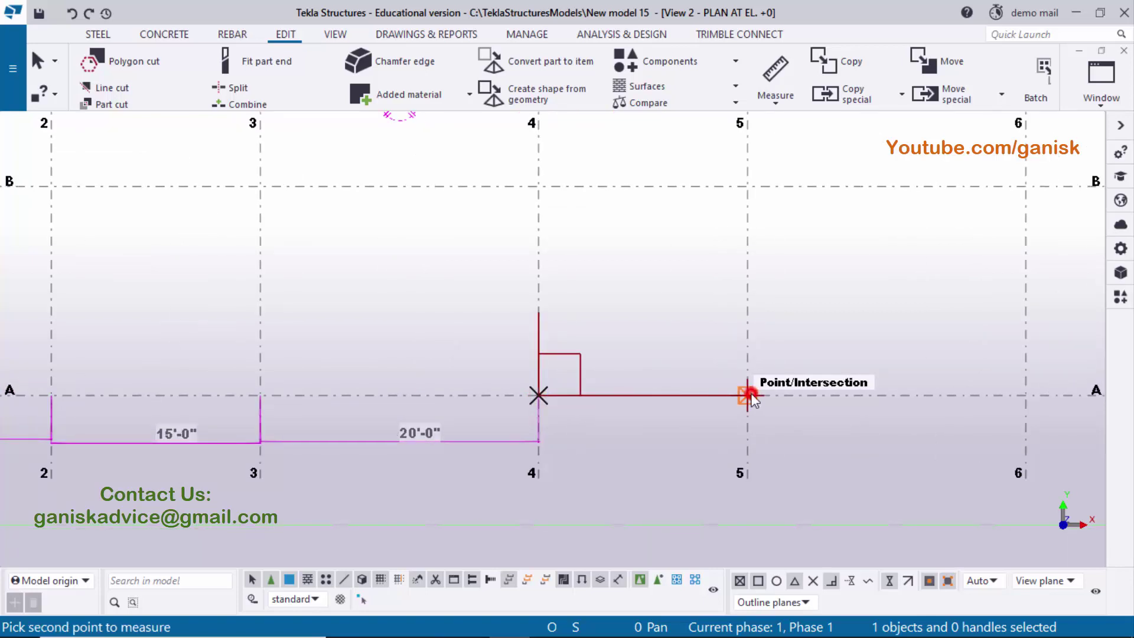
left_click(630, 442)
middle_click_drag(856, 440, 625, 449)
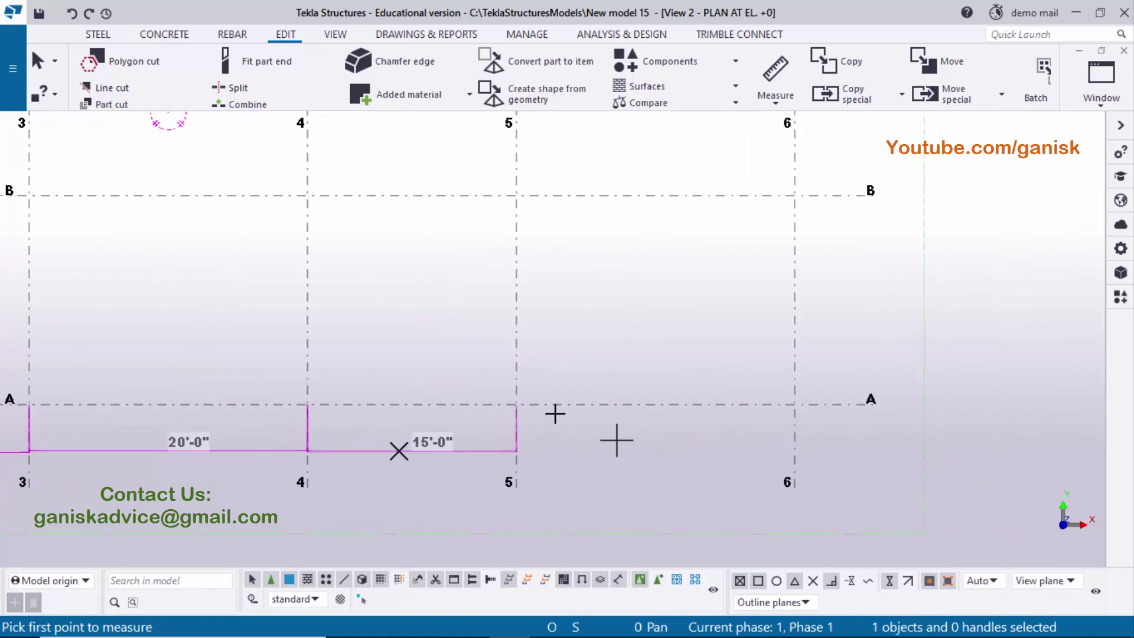
left_click(516, 404)
left_click(795, 404)
left_click(683, 445)
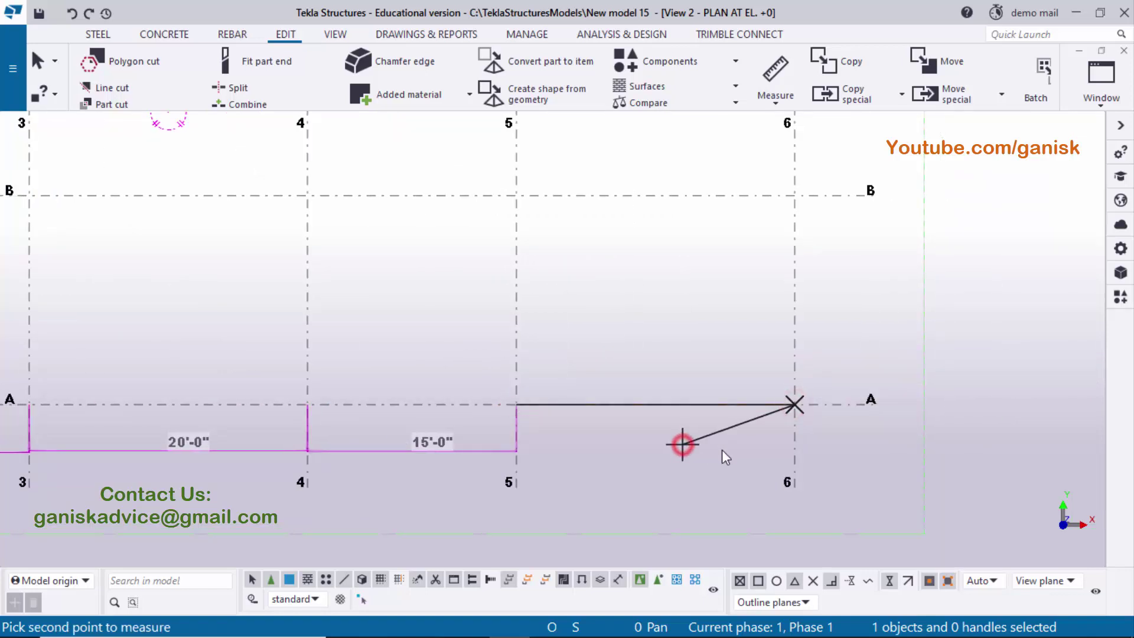
scroll(740, 384, "down", 2)
right_click(702, 292)
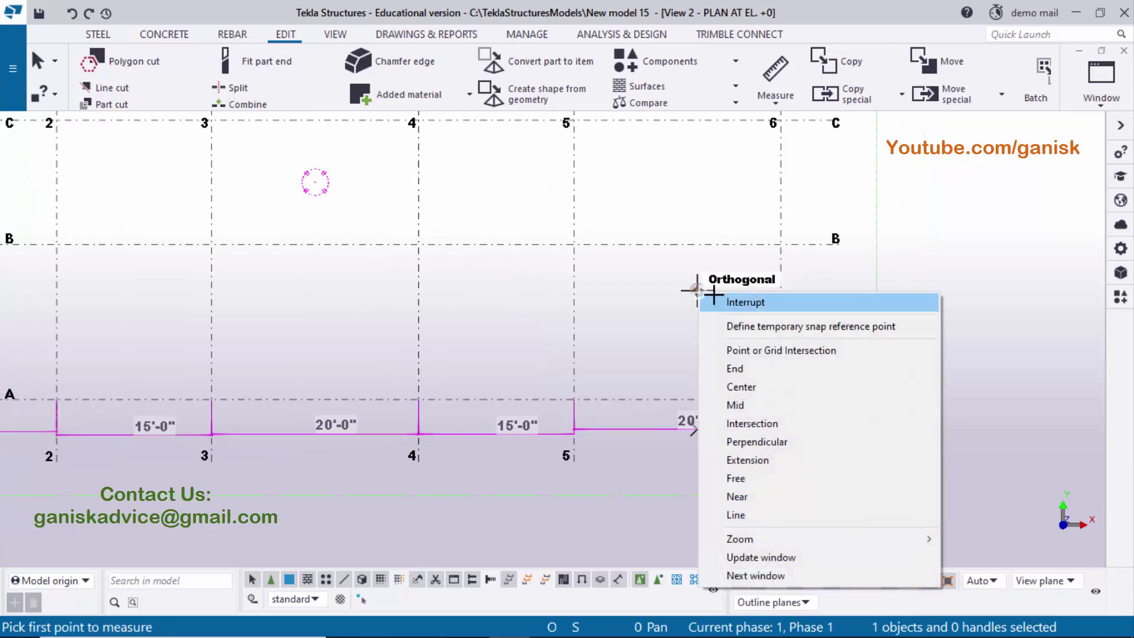
left_click(714, 296)
Step: Pan the plan to bring the whole grid and grid D into view, then list the measuring modes
scroll(781, 328, "down", 2)
middle_click_drag(396, 404, 577, 405)
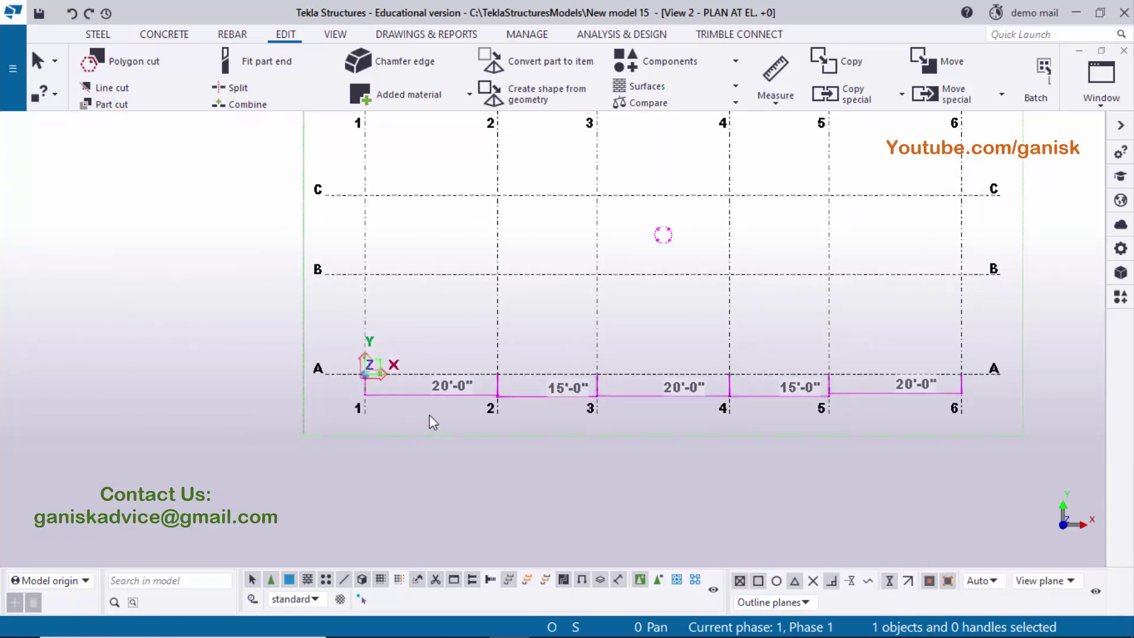
scroll(492, 417, "down", 1)
middle_click_drag(501, 433, 501, 460)
middle_click_drag(398, 462, 393, 513)
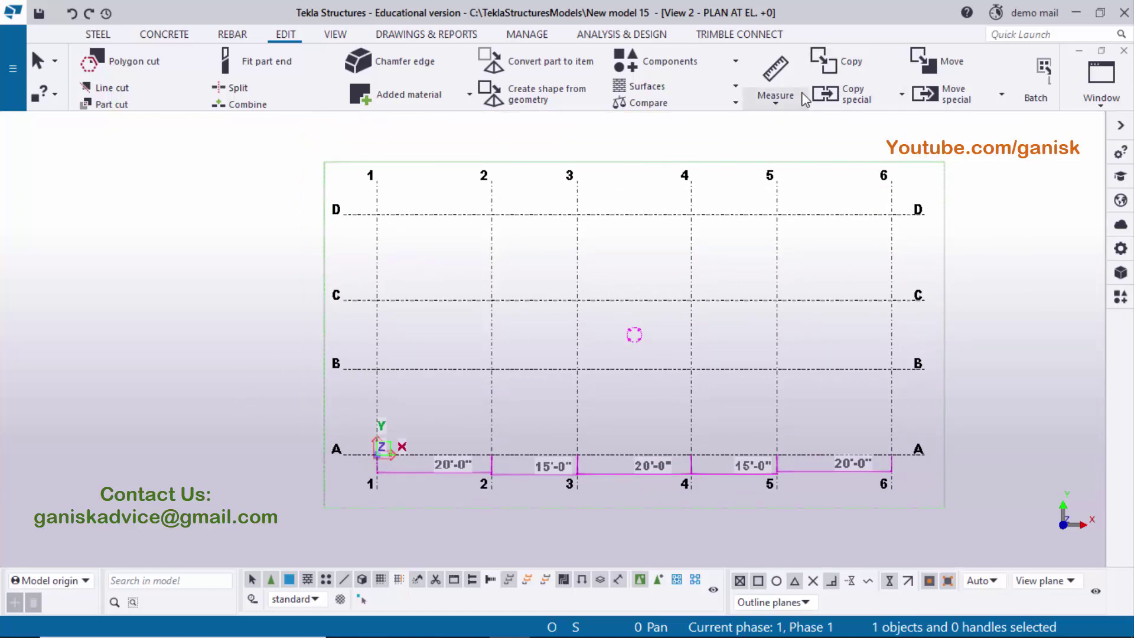
left_click(787, 104)
Step: Measure vertically along grid 1: A–B at 15'-0" and B–C at 12'-0"
left_click(804, 193)
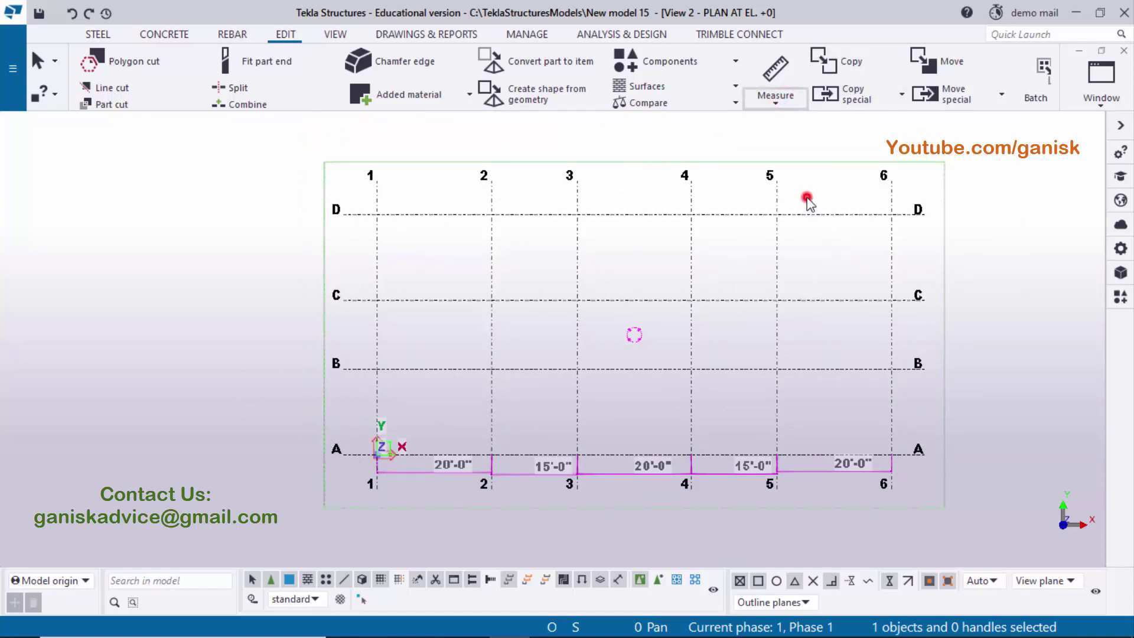
scroll(378, 452, "up", 3)
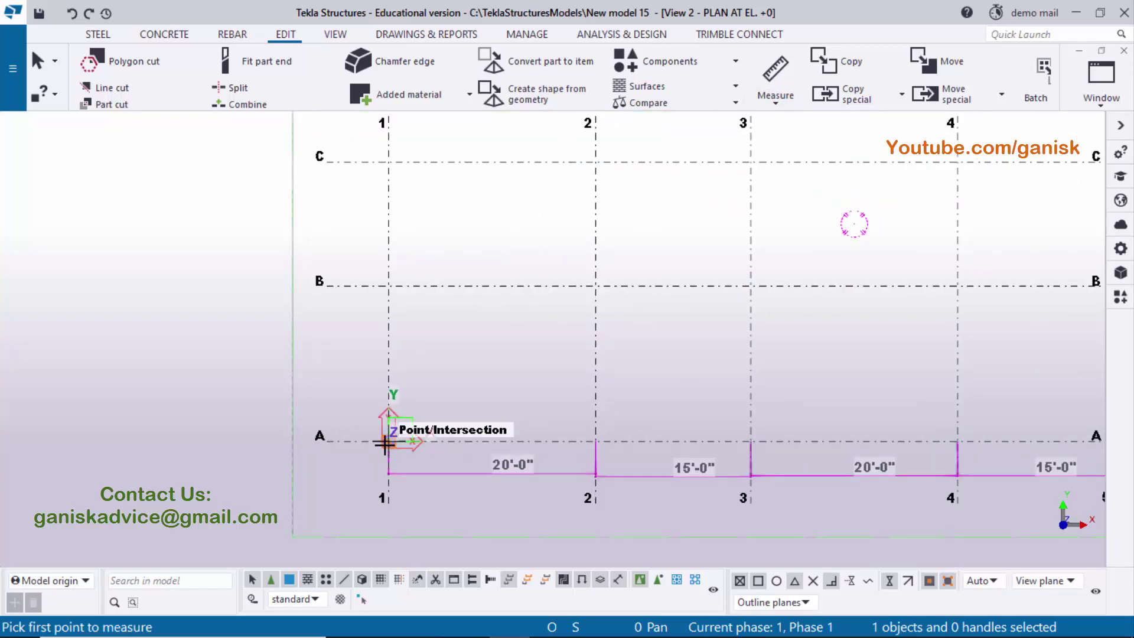
left_click(388, 285)
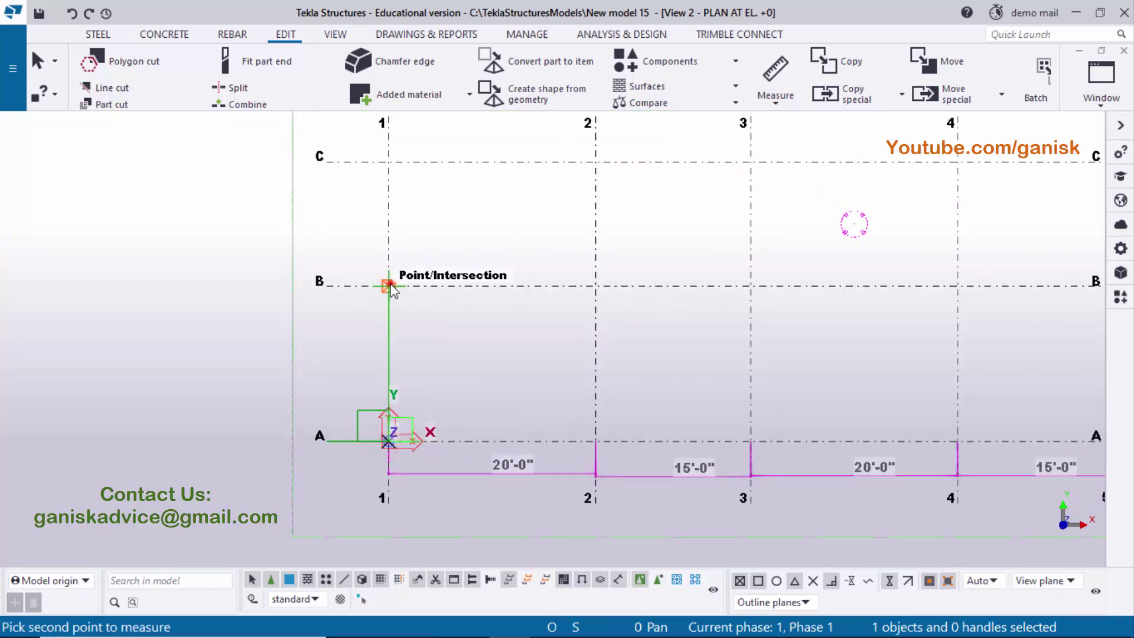
left_click(346, 349)
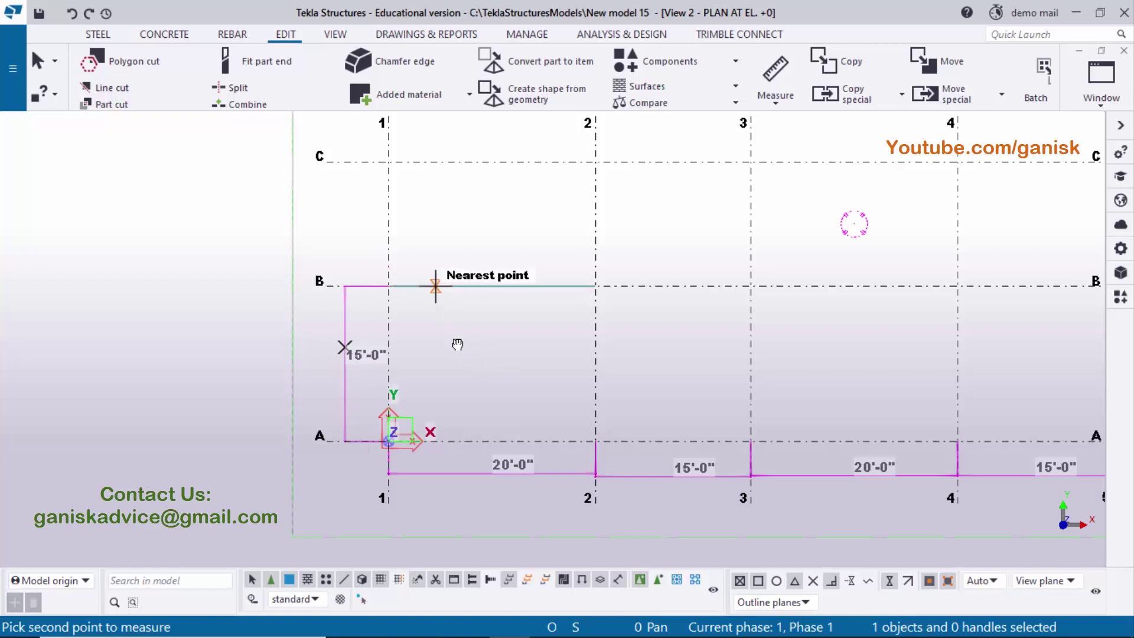
middle_click_drag(439, 301, 467, 399)
left_click(416, 385)
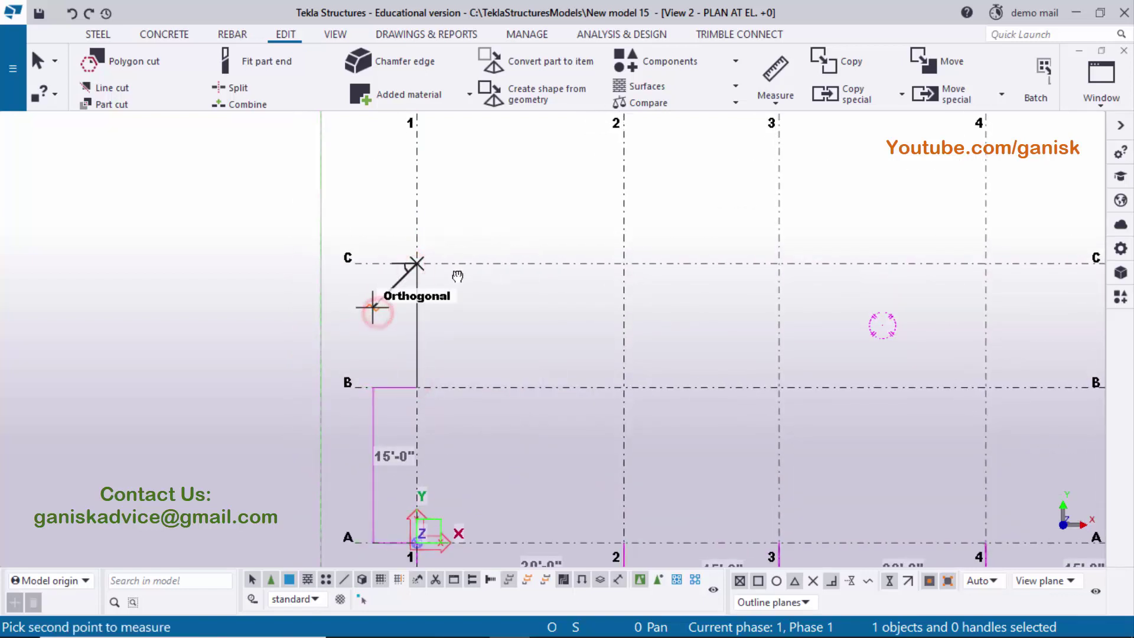
middle_click_drag(438, 261, 414, 382)
left_click(398, 385)
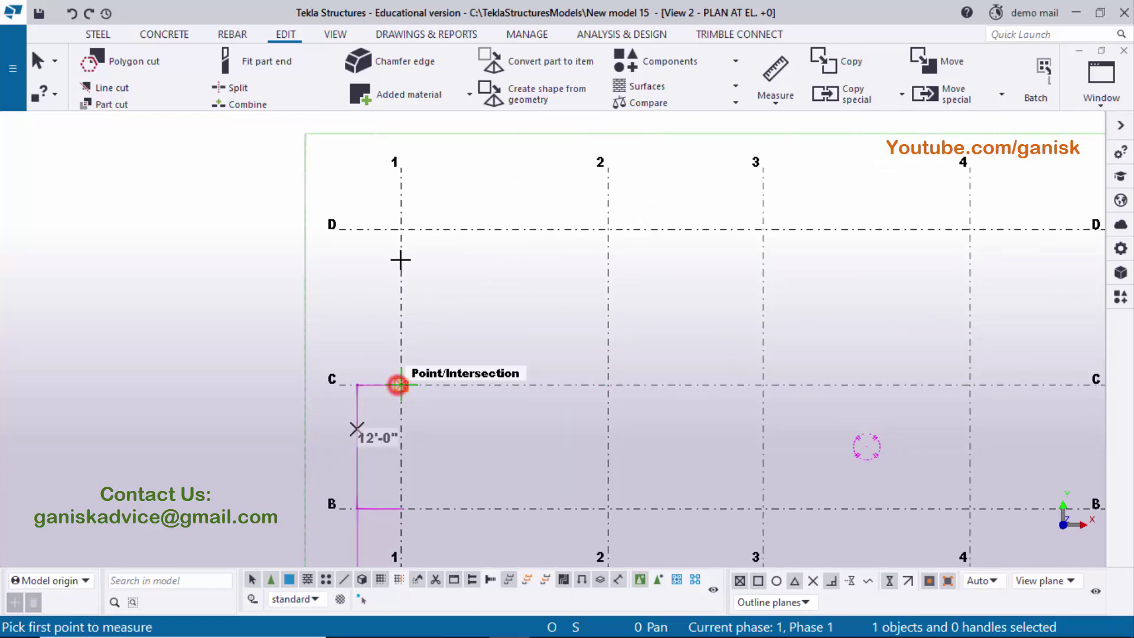
Step: Add the 15'-0" C–D dimension, interrupt measuring, and reframe the dimensioned grid
left_click(401, 229)
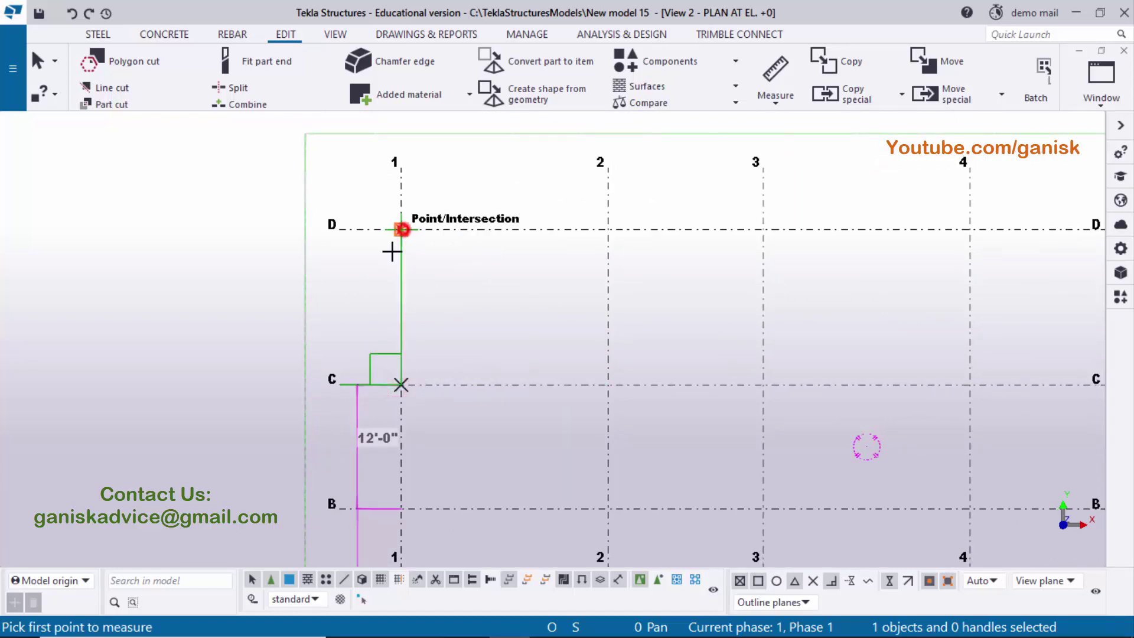
left_click(358, 300)
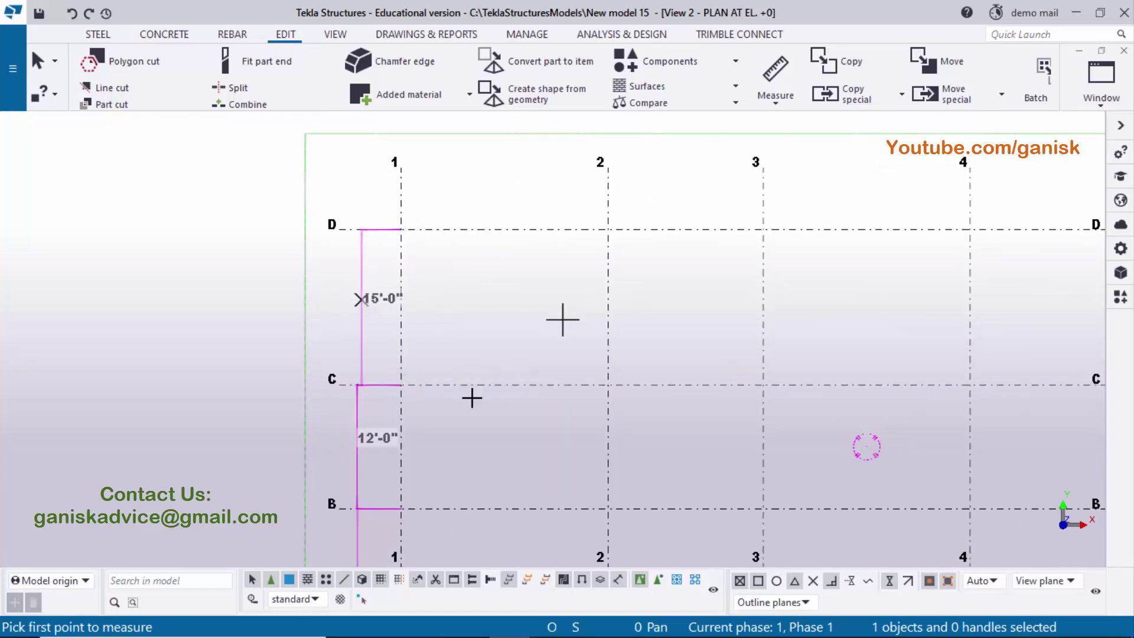
right_click(484, 174)
left_click(491, 178)
scroll(493, 222, "down", 3)
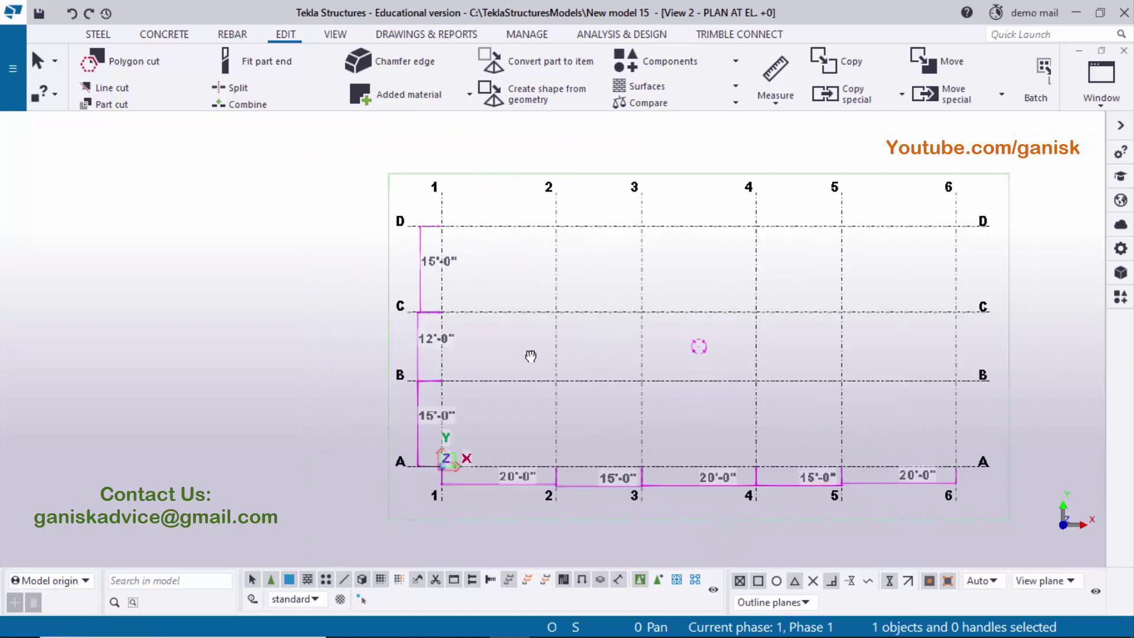
middle_click_drag(529, 354, 461, 285)
scroll(614, 372, "up", 3)
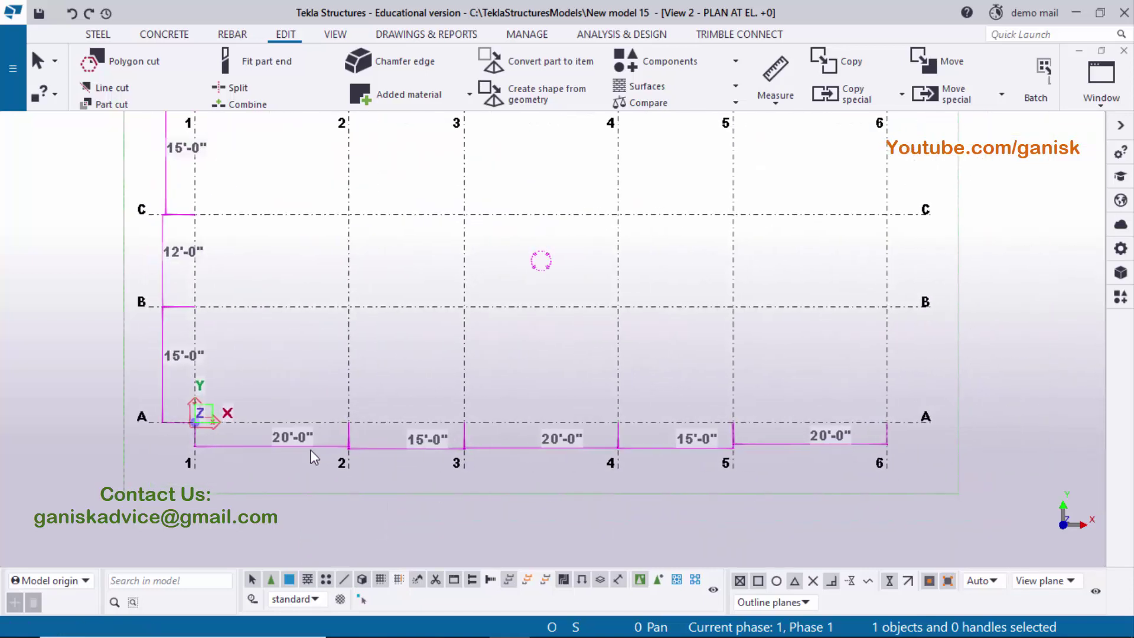
Step: Compare the PDF grid plan with the Tekla model, panning the model to grid line D
left_click(551, 619)
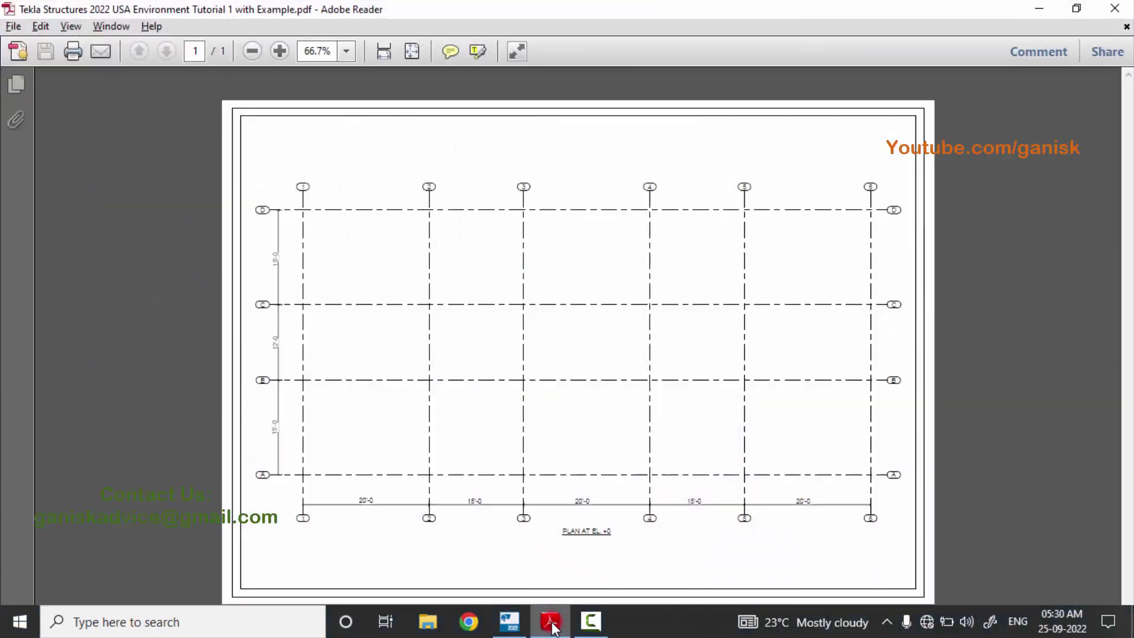
left_click_drag(261, 538, 325, 529)
key("alt+Tab")
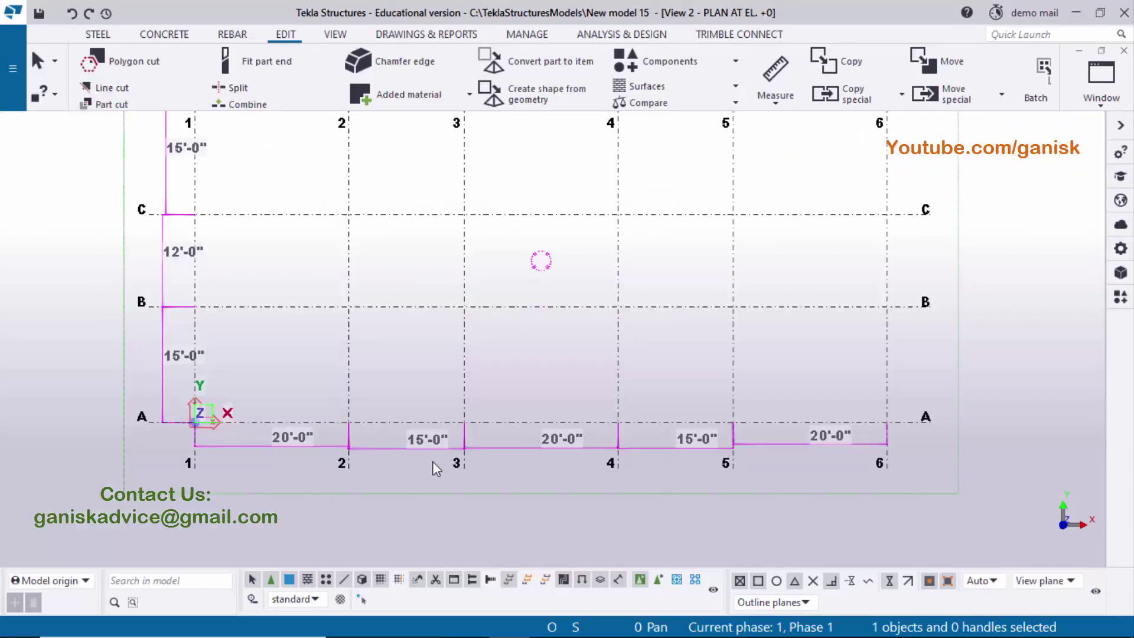
key("alt+Tab")
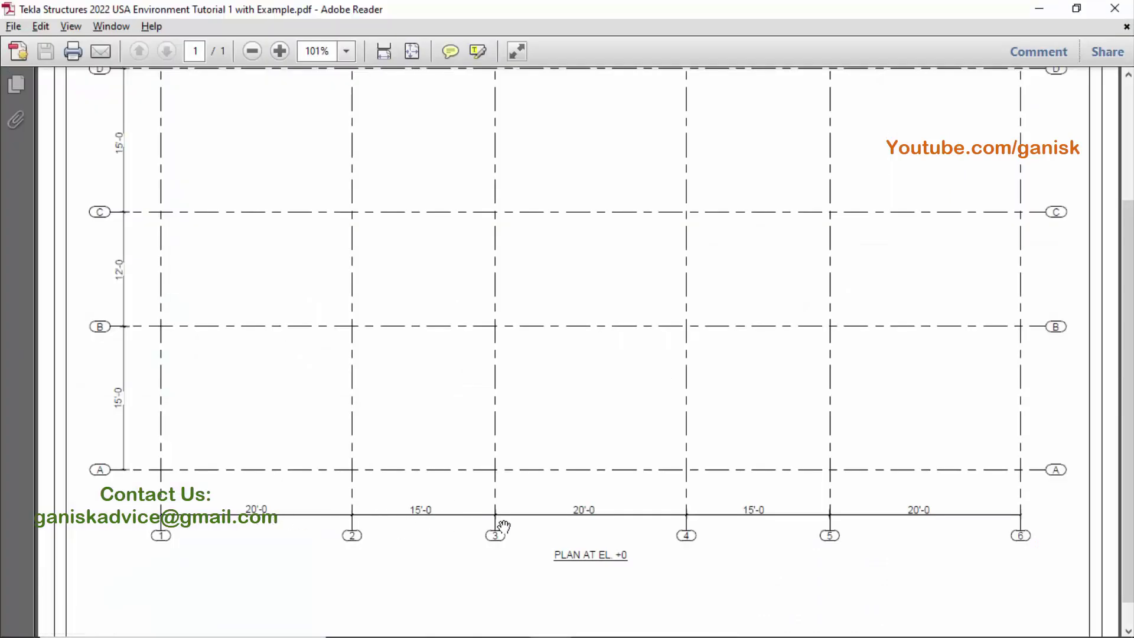
key("alt+Tab")
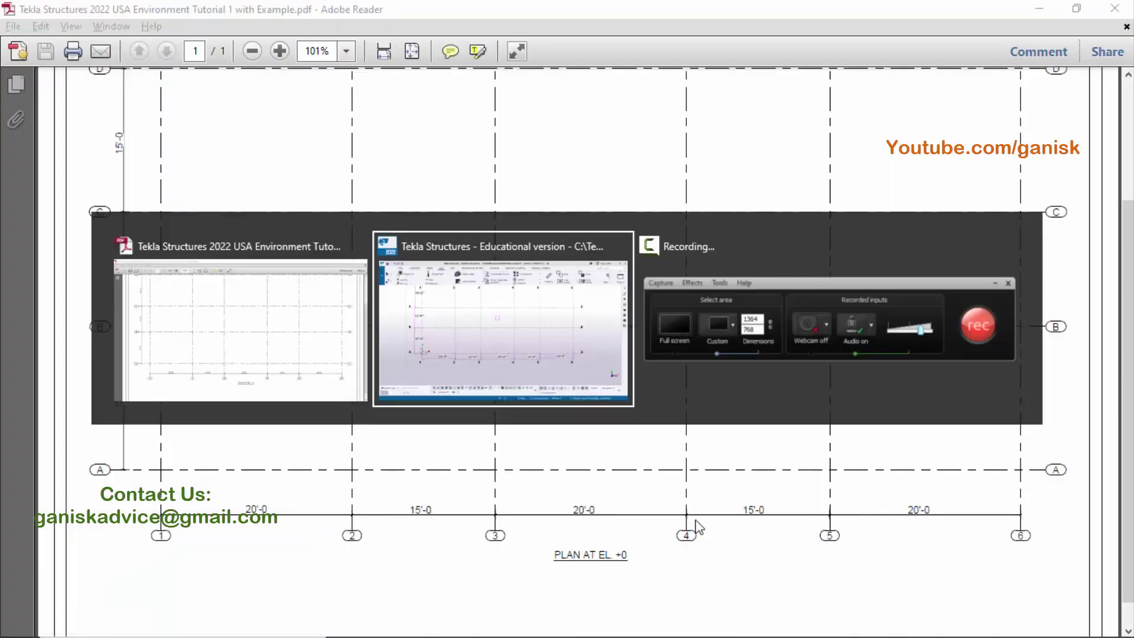
scroll(290, 360, "down", 2)
middle_click_drag(290, 359, 372, 472)
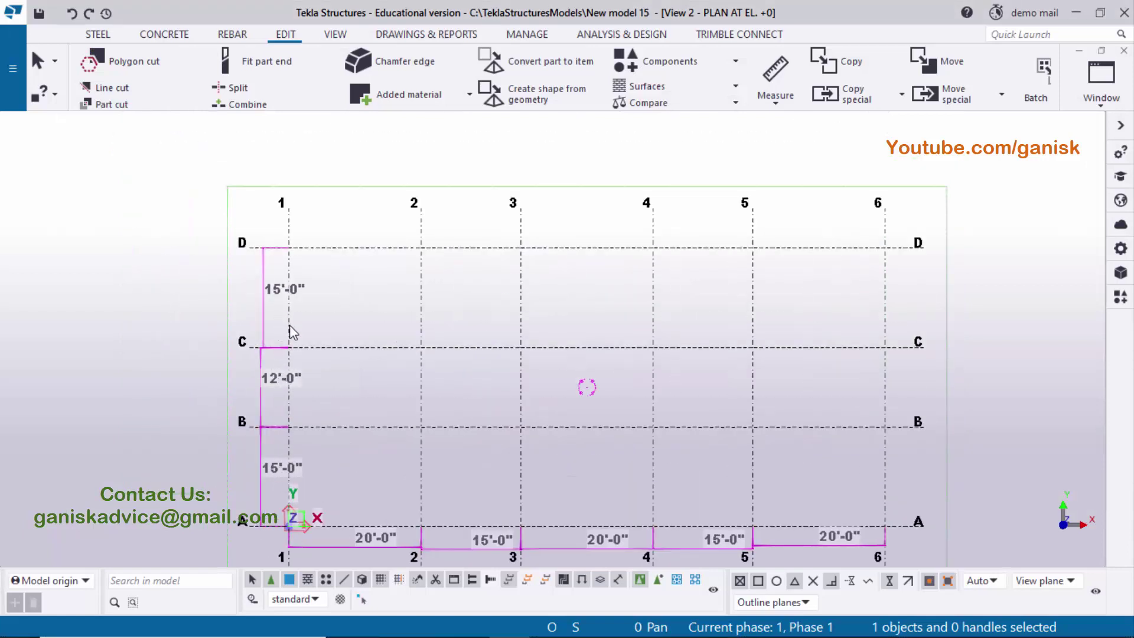
Step: Recheck the PDF spacings and return to the Tekla plan, showing the lower gridline labels
key("alt+Tab")
scroll(137, 401, "up", 3)
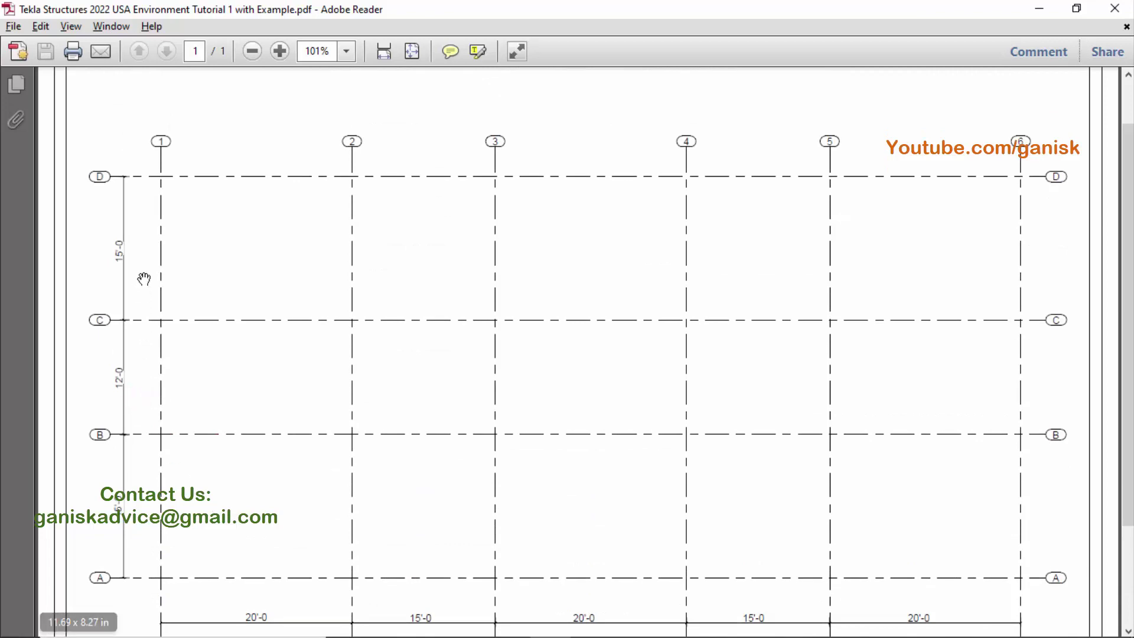
key("alt+Tab")
scroll(440, 408, "down", 2)
middle_click_drag(483, 430, 429, 403)
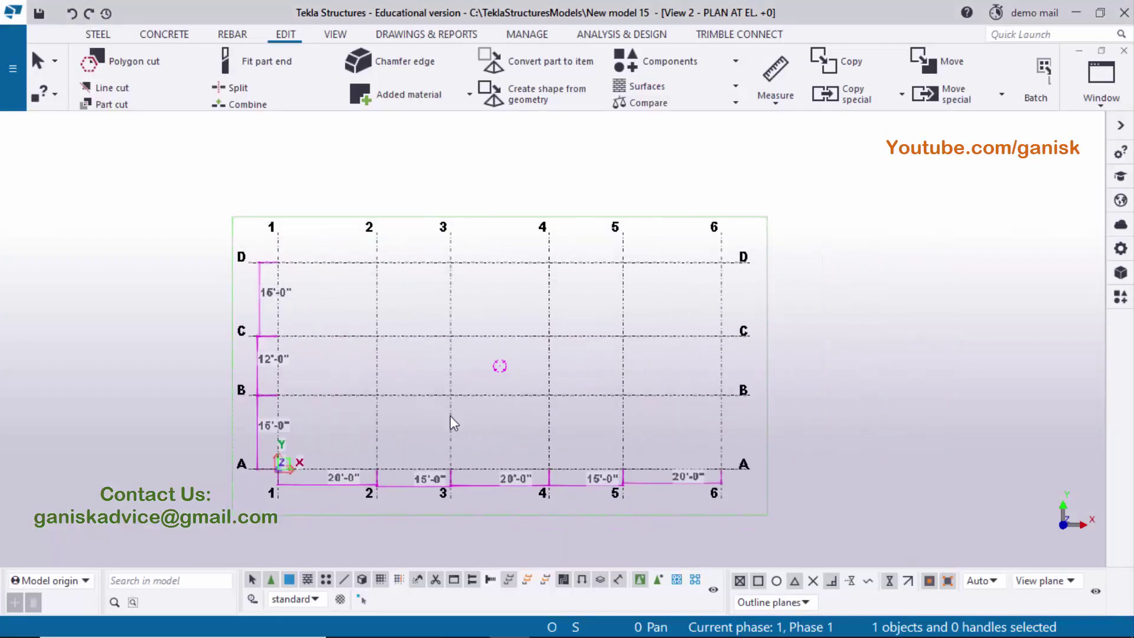
scroll(508, 476, "up", 2)
scroll(325, 475, "down", 2)
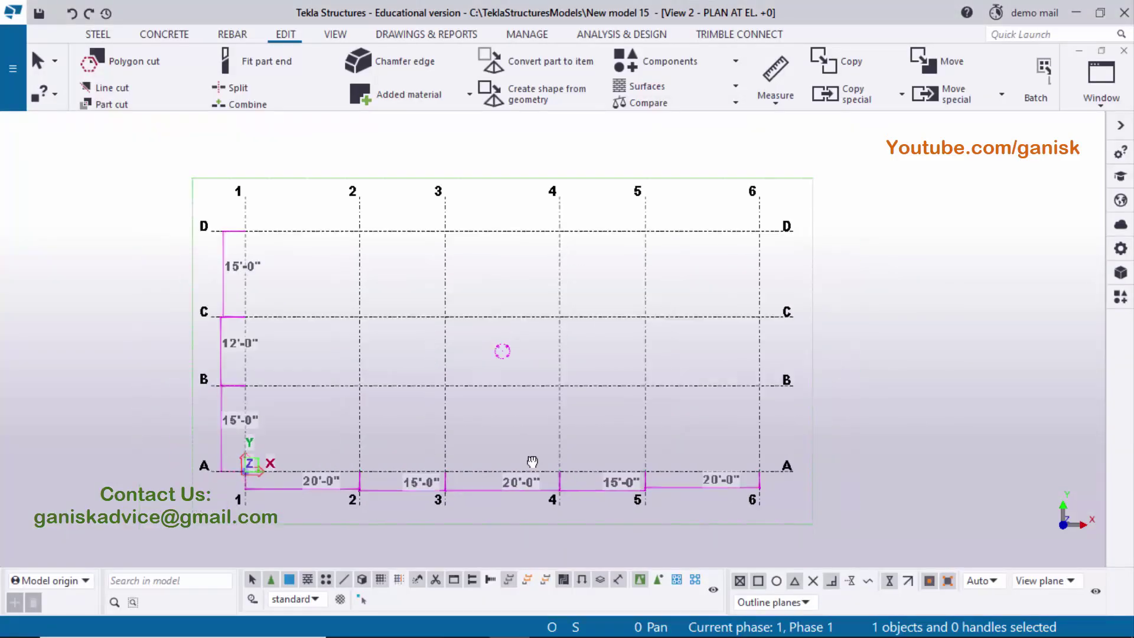
right_click(787, 258)
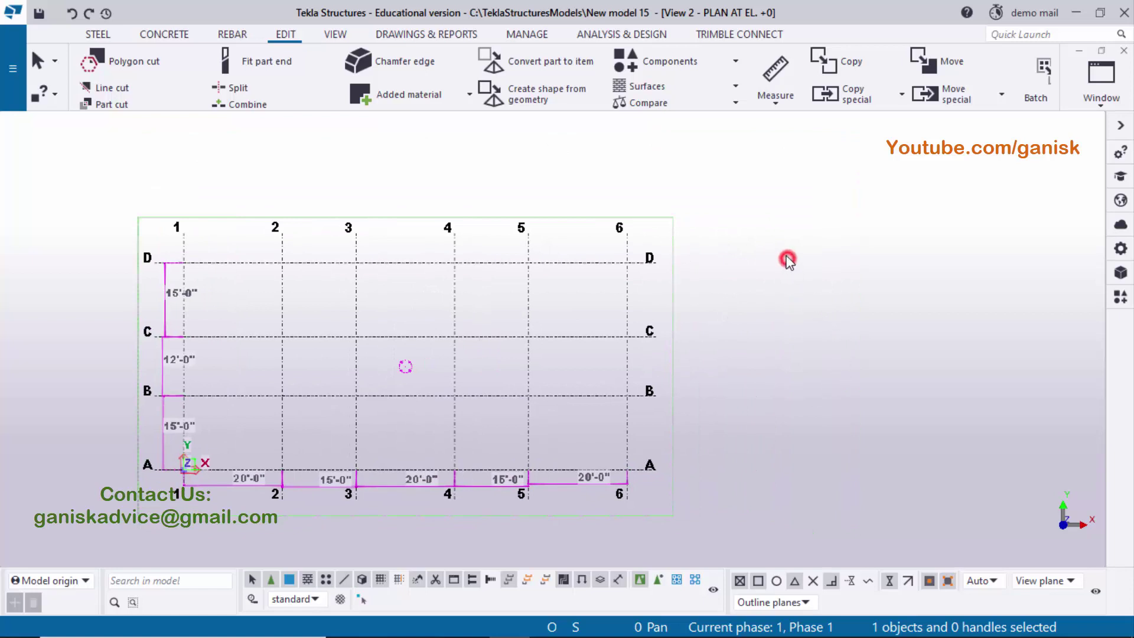
Step: Redraw the plan view to clear the temporary dimension marks
left_click(786, 248)
right_click(772, 228)
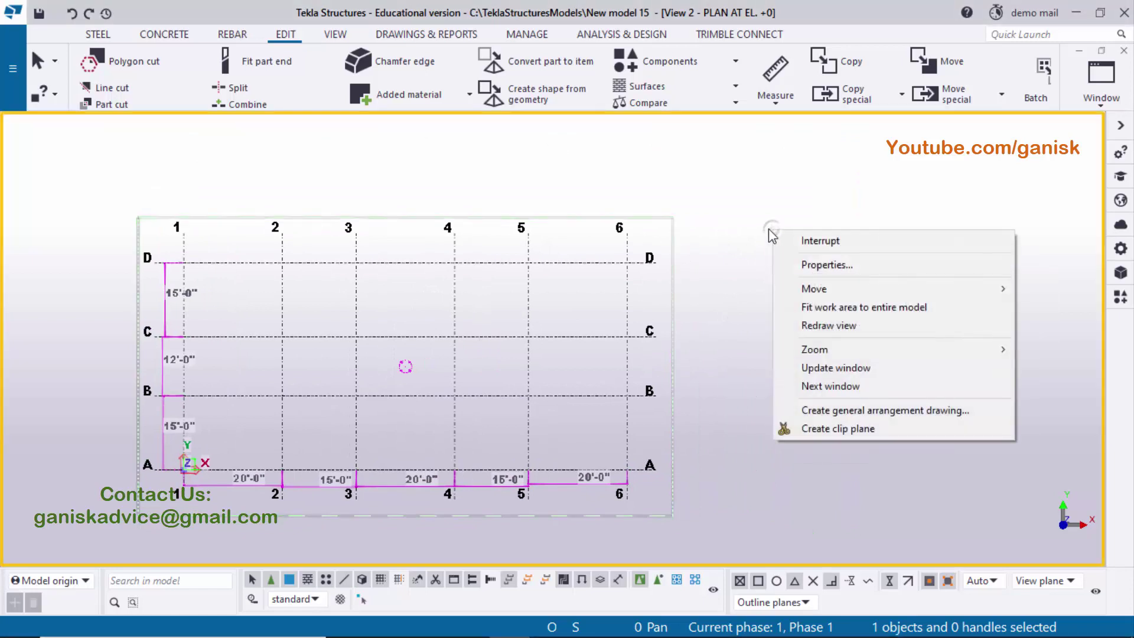
left_click(732, 210)
left_click(734, 259)
right_click(736, 260)
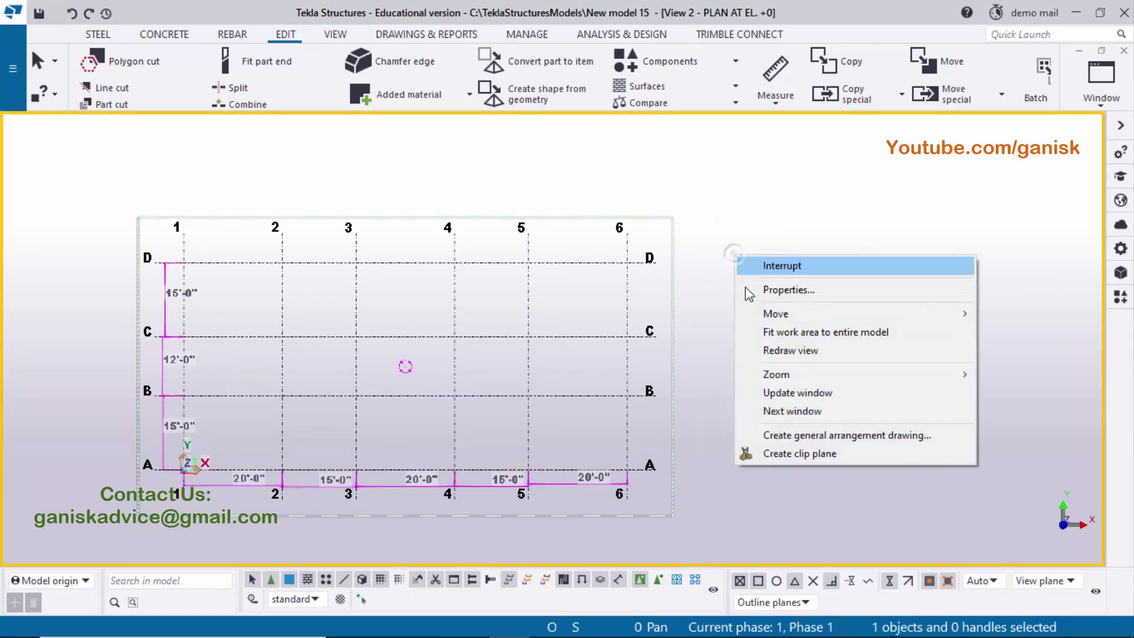
left_click(771, 352)
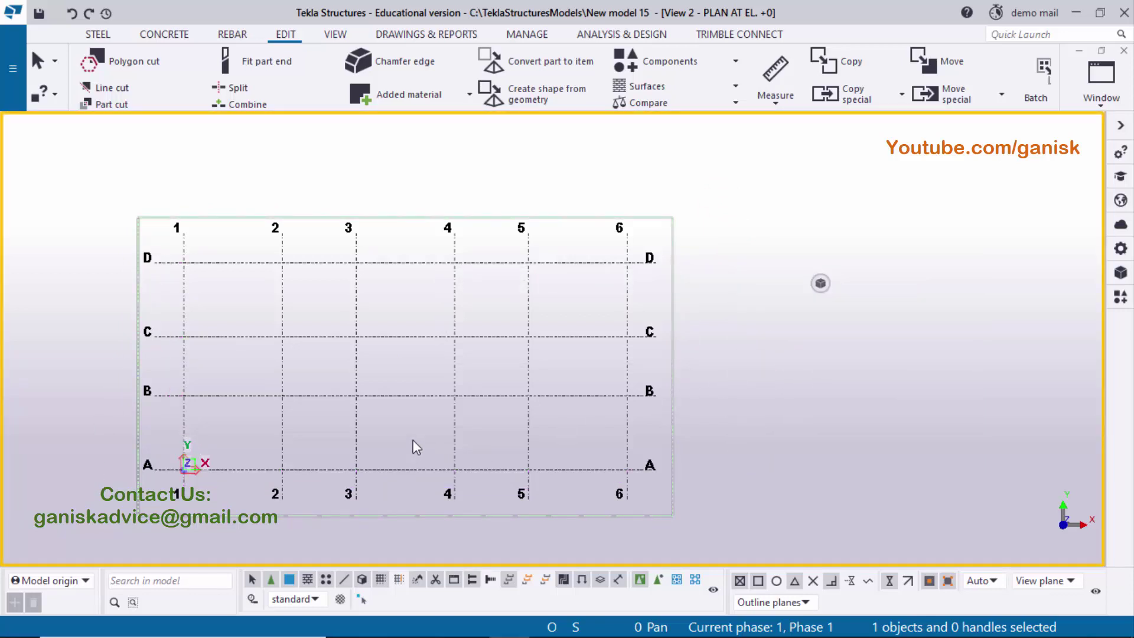
Step: Switch to View 1 - 3d, turn on perspective, and orbit the grid
left_click(1101, 73)
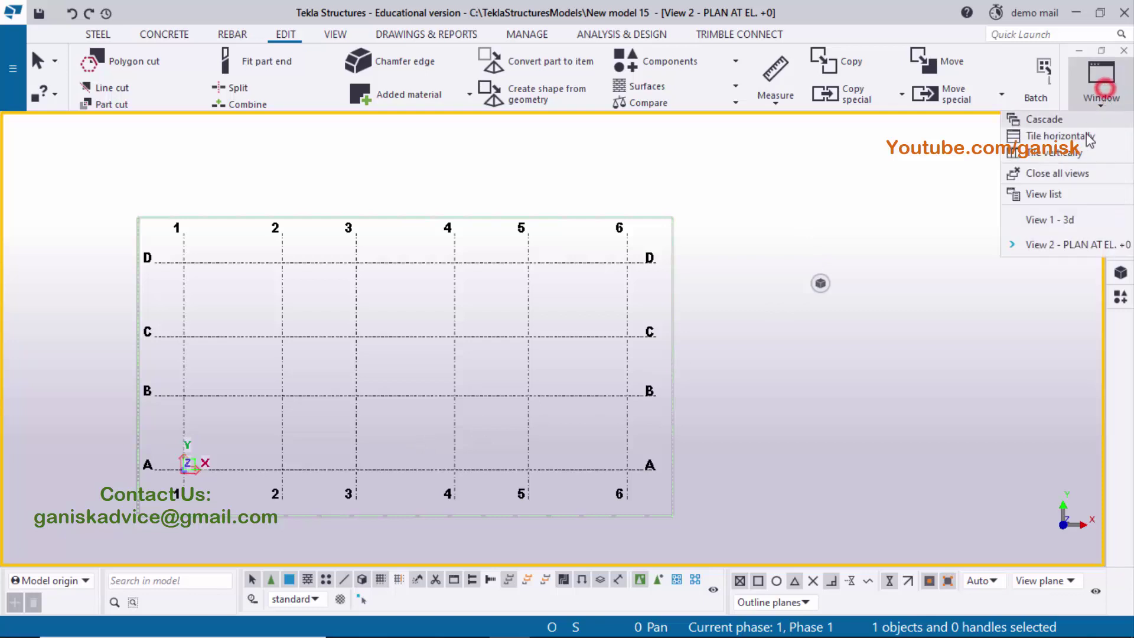
left_click(1068, 218)
key("ctrl+p")
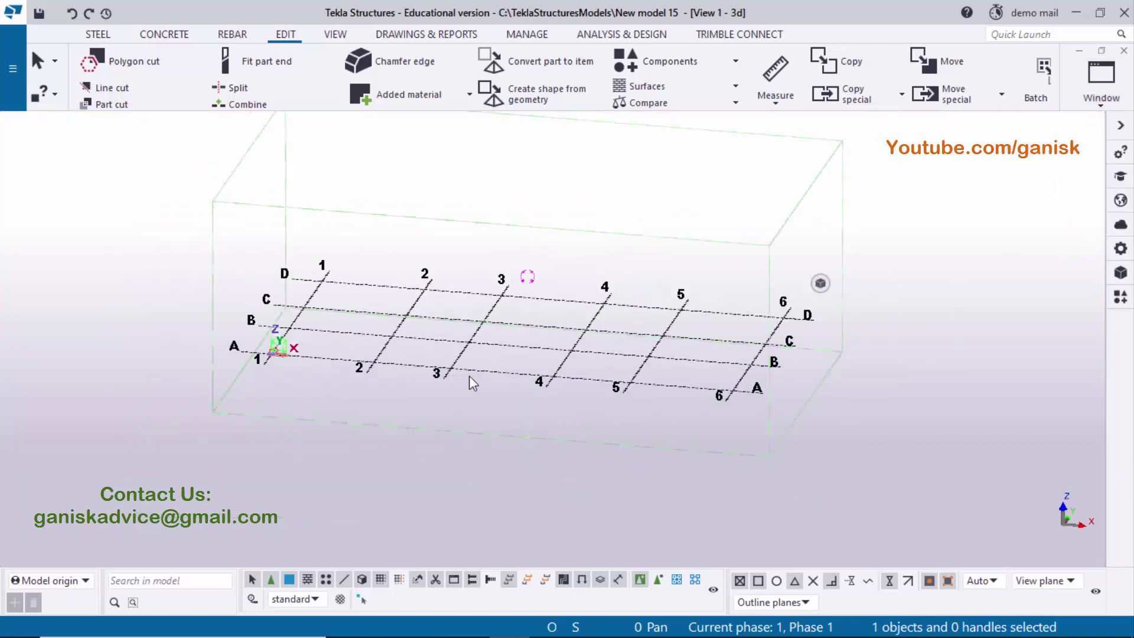
middle_click_drag(574, 404, 528, 433, "ctrl")
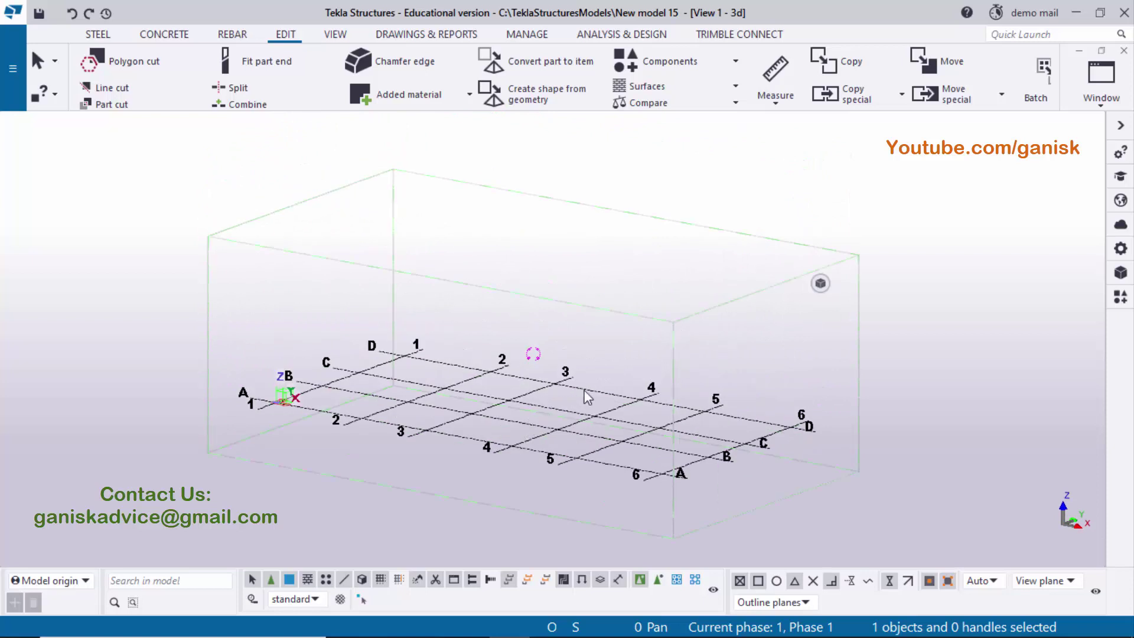
left_click(1084, 86)
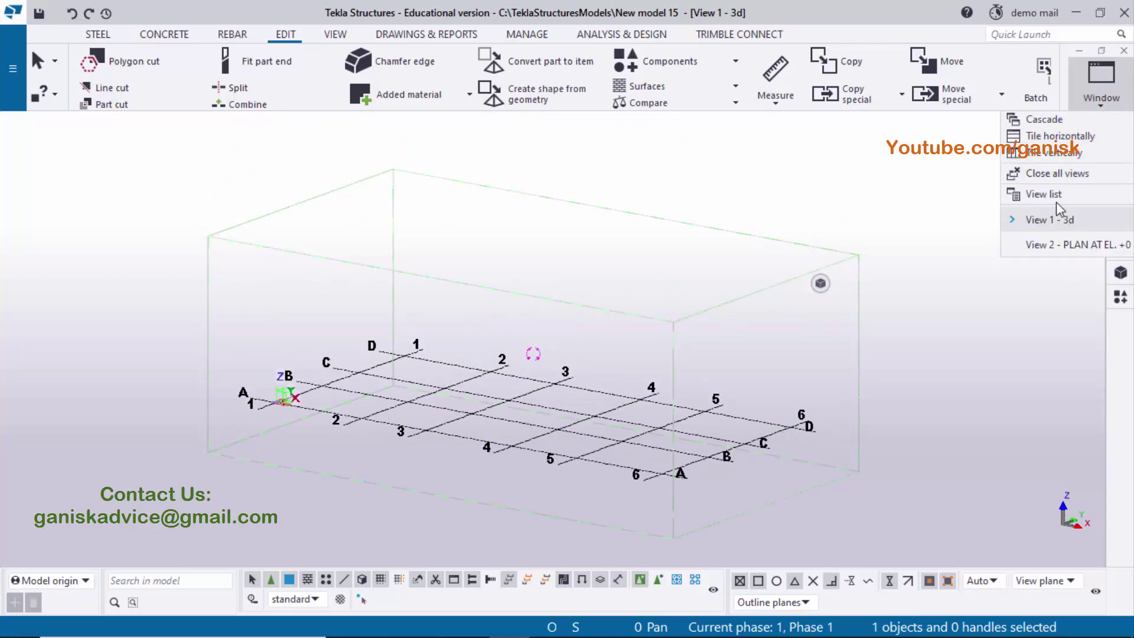
Step: Open the Views dialog listing the named elevations on grids 1–6 and A–D and plans at +12' and +15'
left_click(1057, 194)
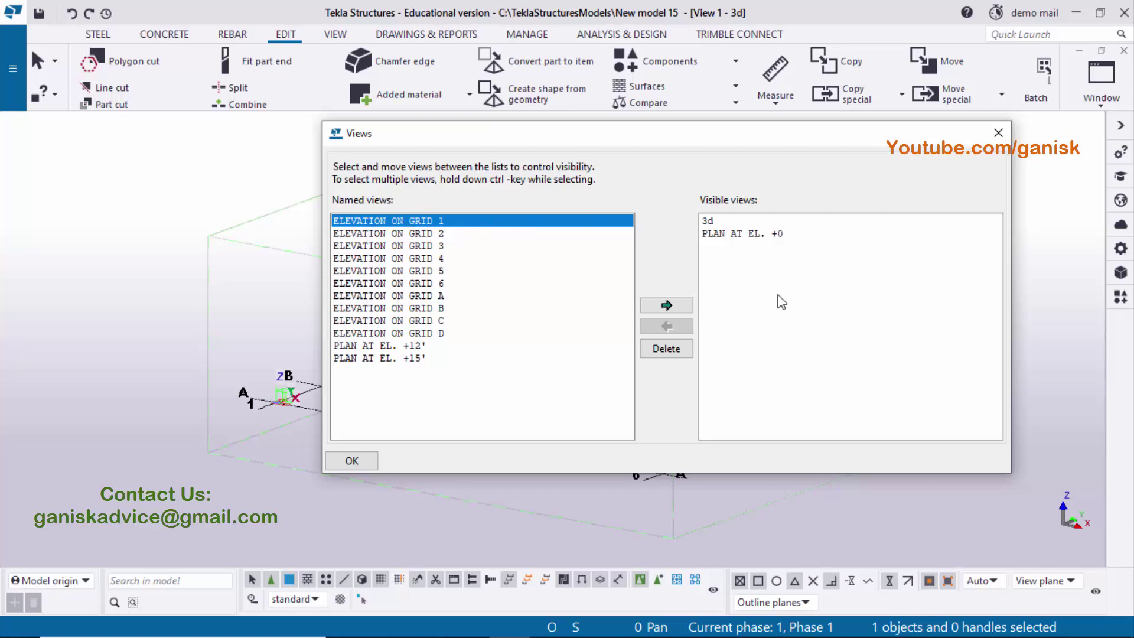
Step: Make ELEVATION ON GRID 1 a visible view and close the Views dialog
left_click(672, 306)
left_click(1007, 132)
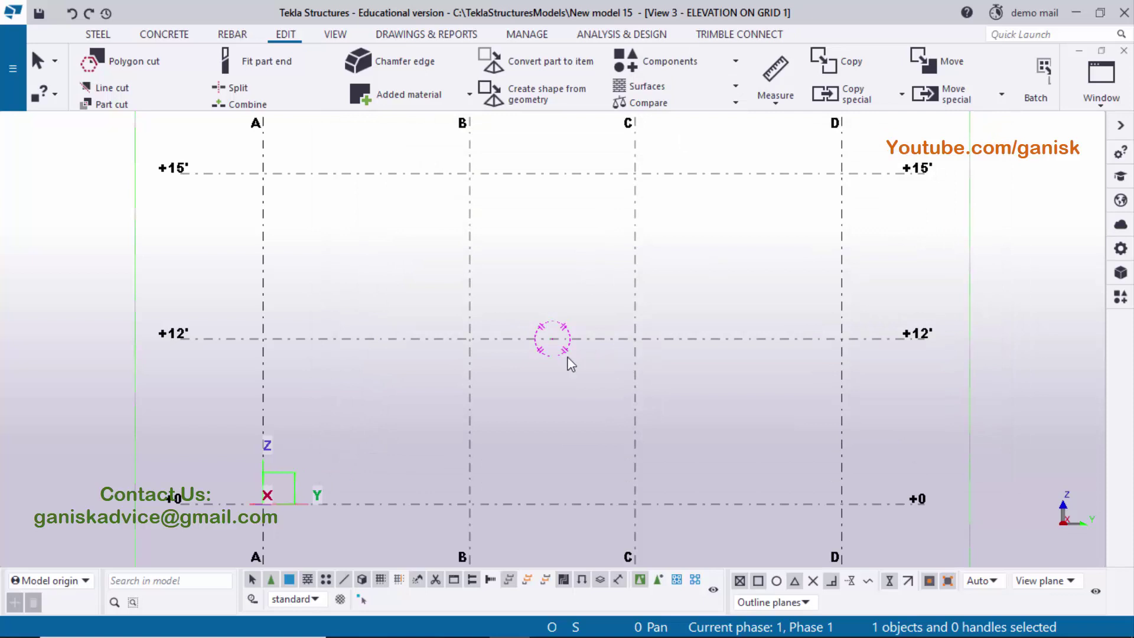
scroll(569, 359, "down", 2)
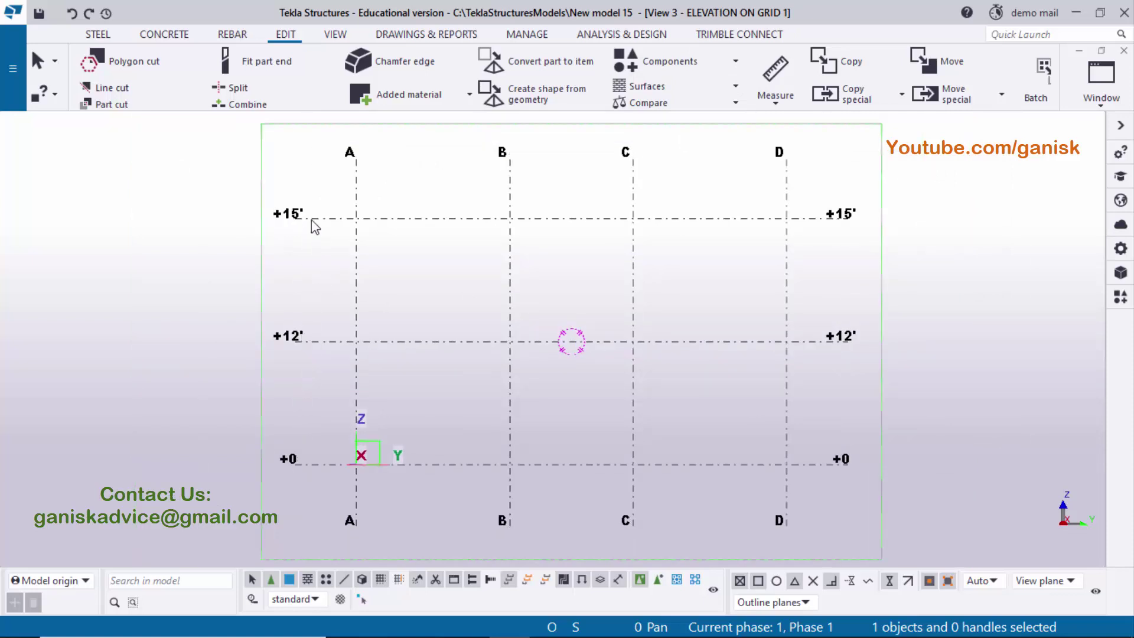
Step: Change the grid's Z labels so the top level reads +24' instead of +15'
double_click(339, 220)
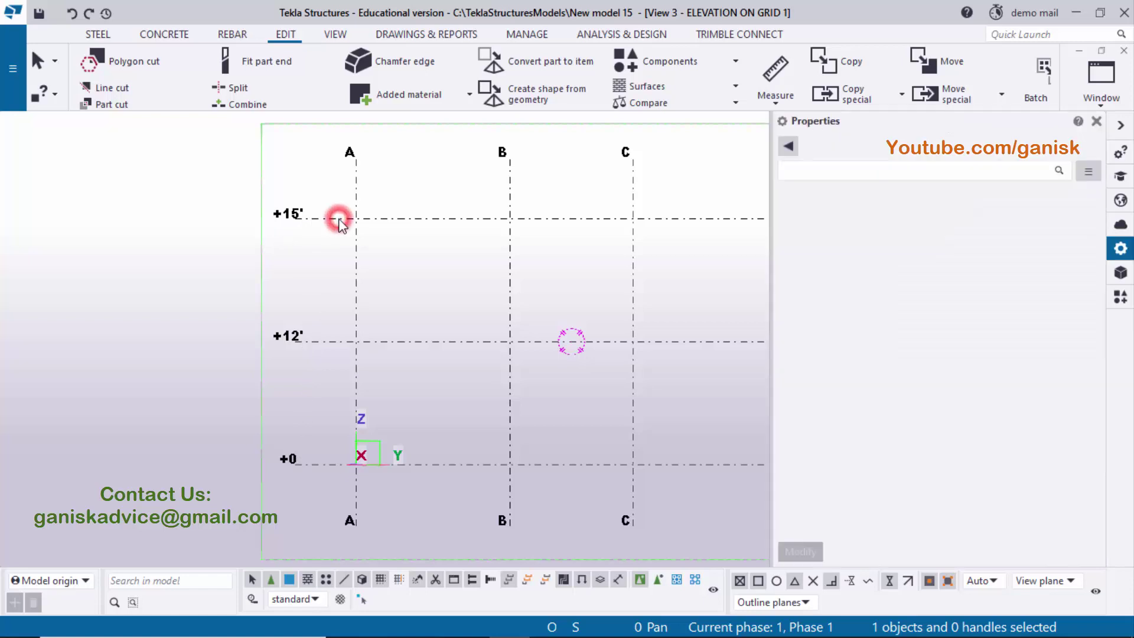
left_click(957, 332)
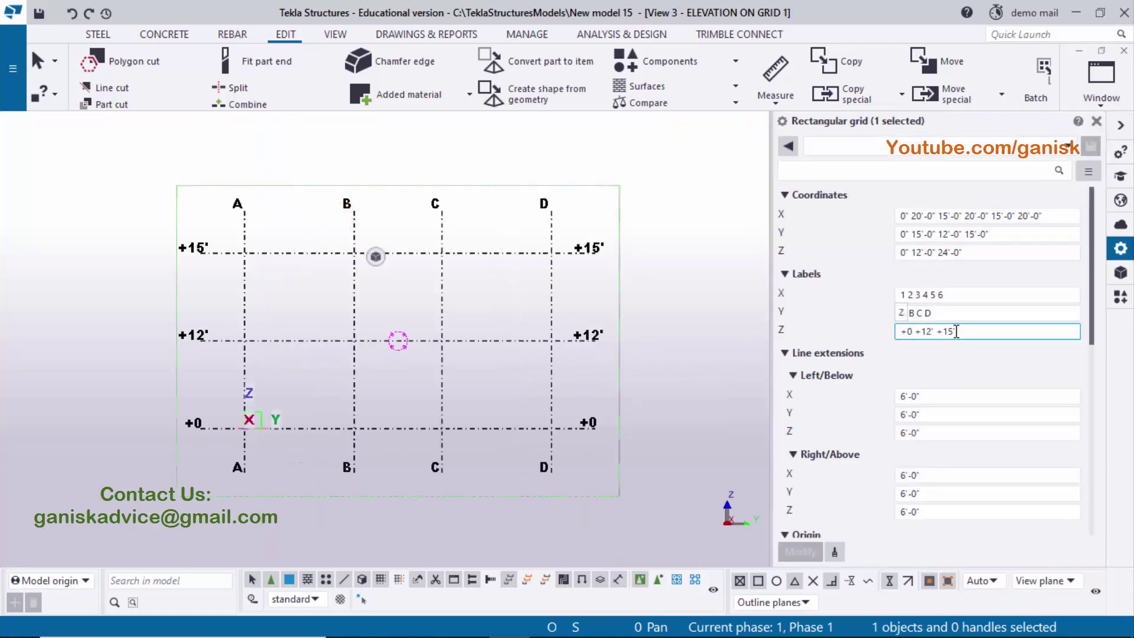
key("Return")
left_click(932, 254)
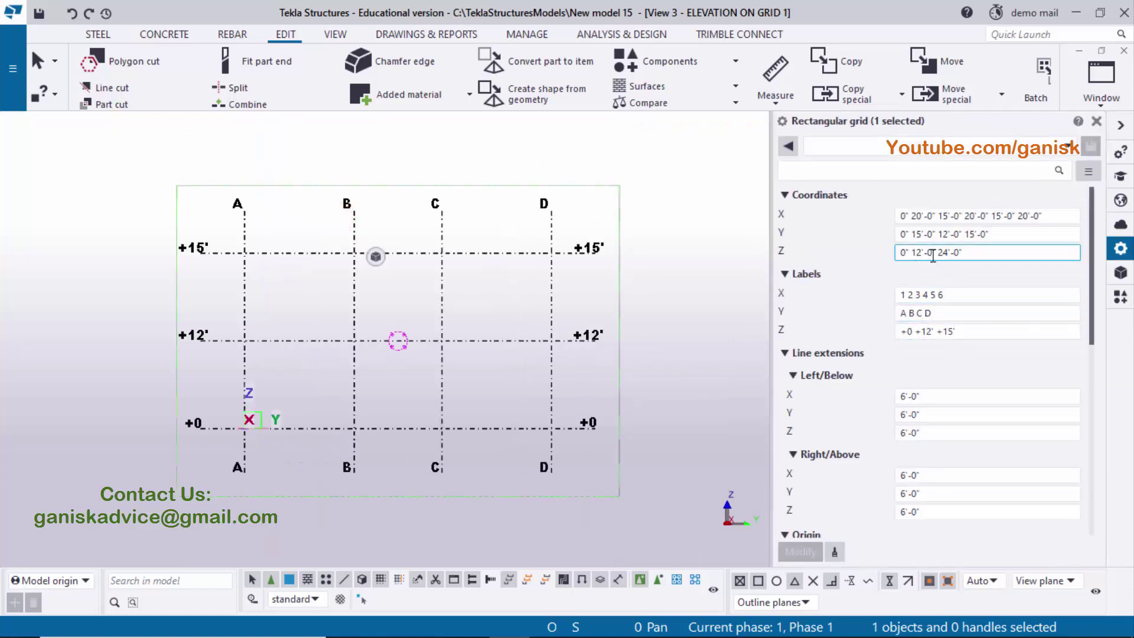
key("Return")
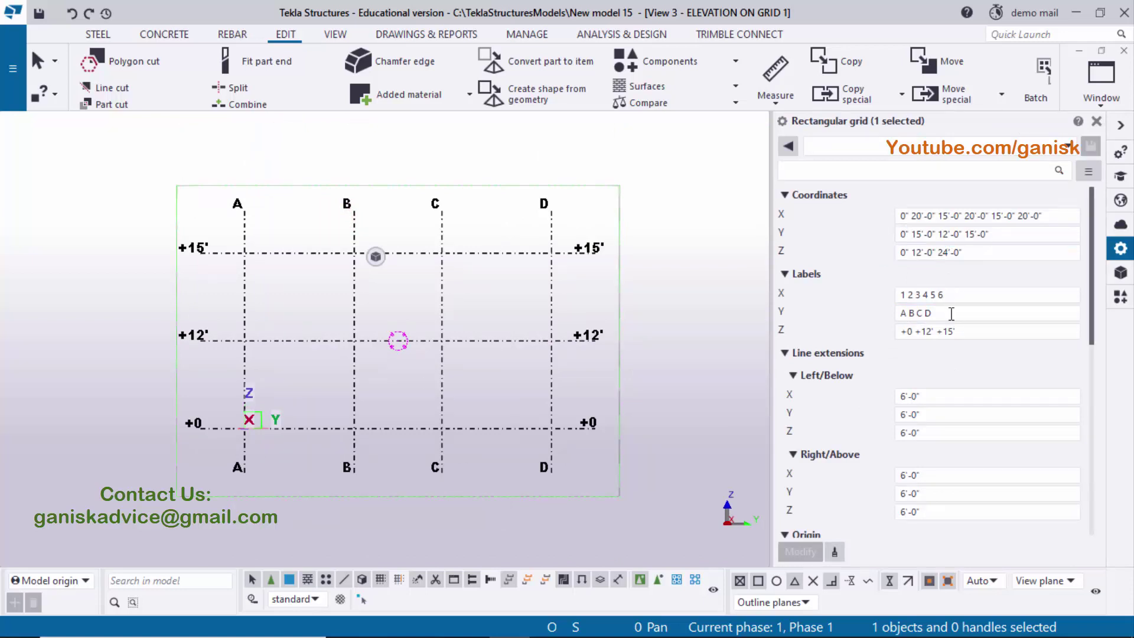
left_click(951, 331)
left_click(951, 331)
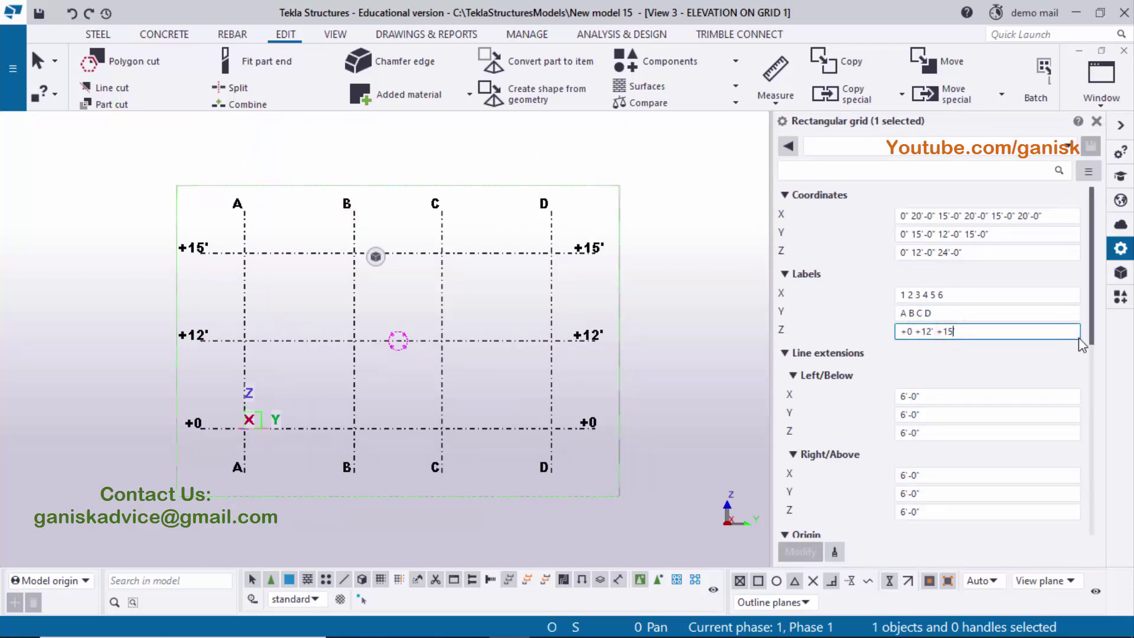
key("BackSpace")
key("BackSpace")
type("24")
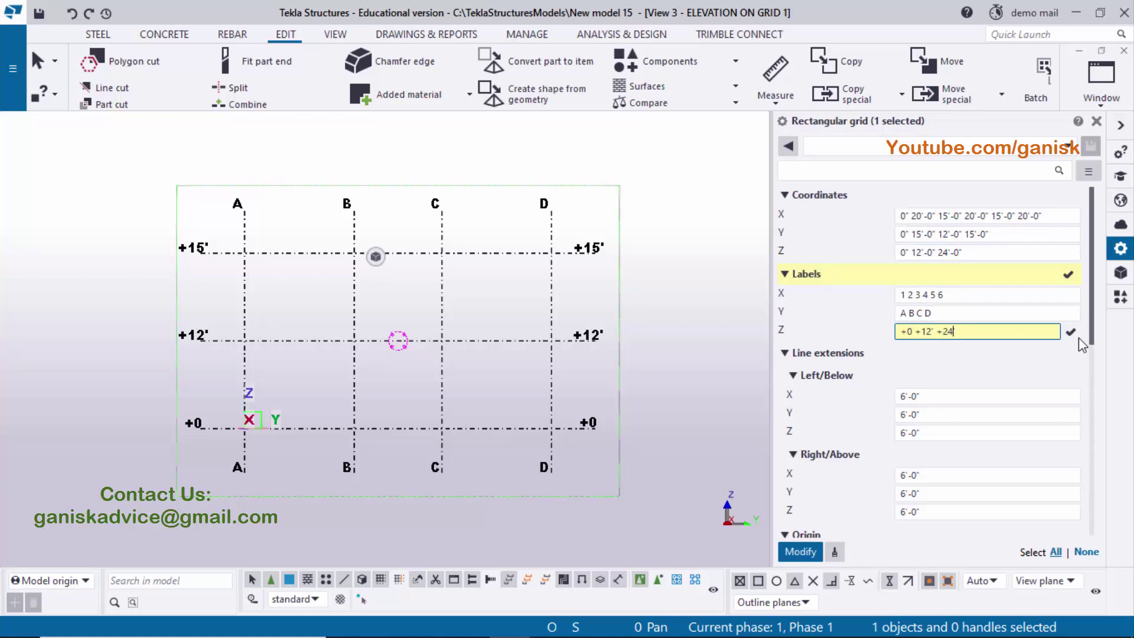
type("'")
left_click(801, 552)
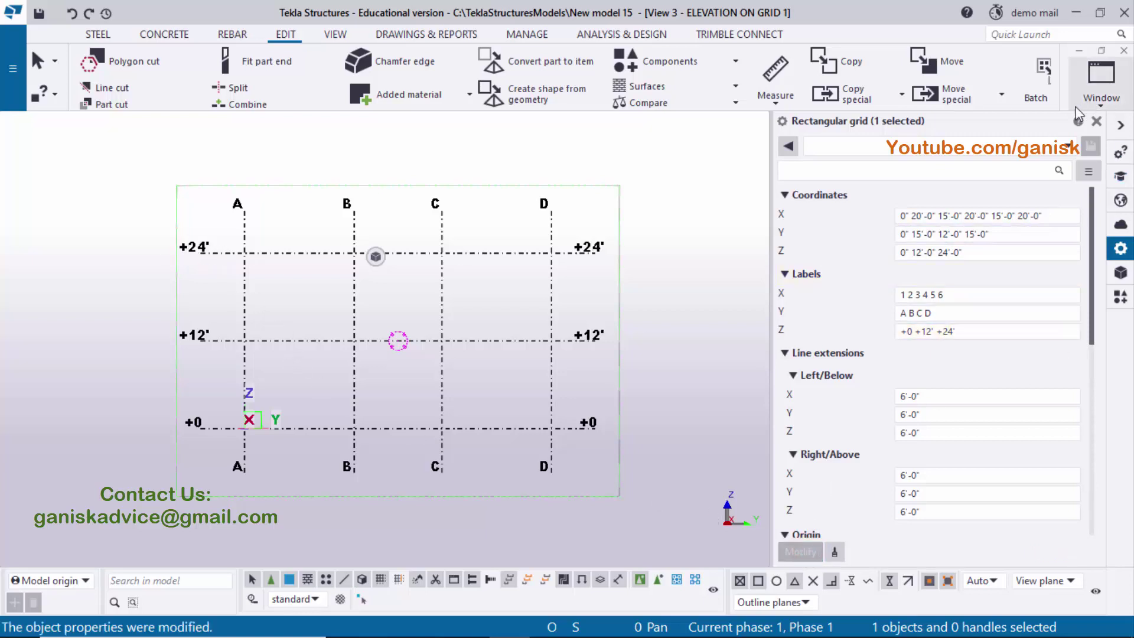
left_click(1096, 121)
Step: Hide the ELEVATION ON GRID 1 and PLAN AT EL. +0 views in the views list
left_click(921, 320)
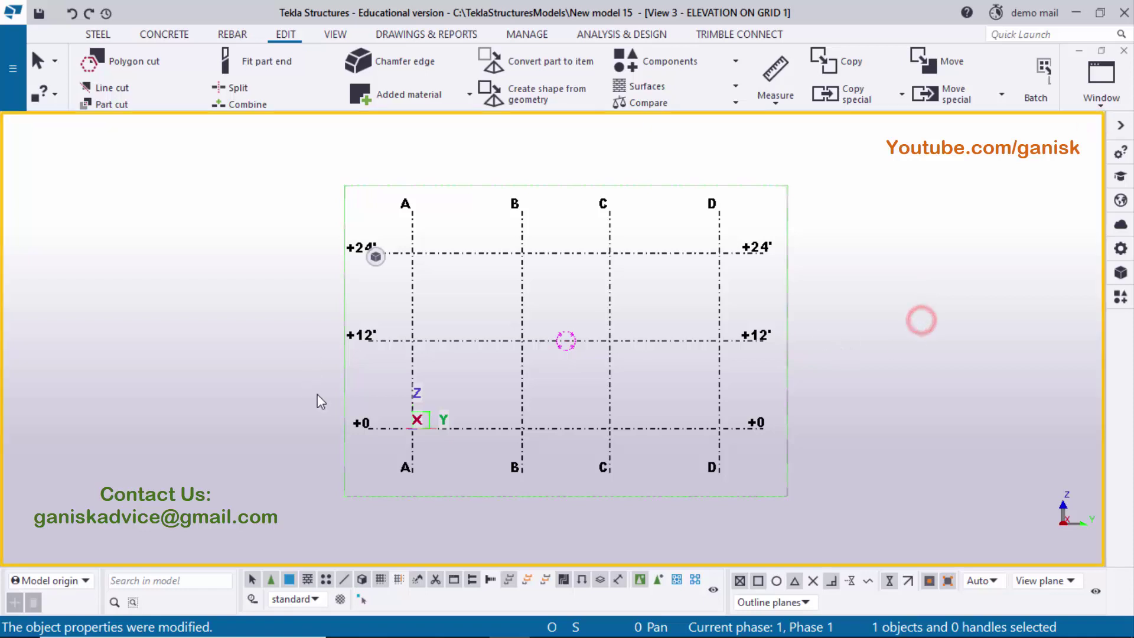
middle_click_drag(528, 322, 503, 342)
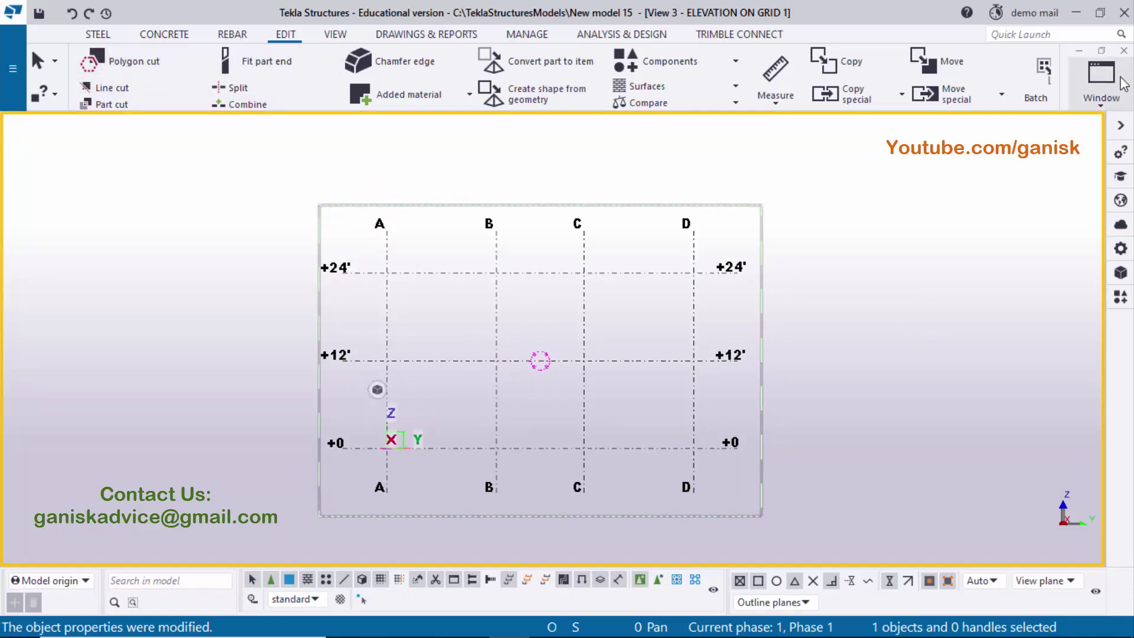
left_click(1102, 97)
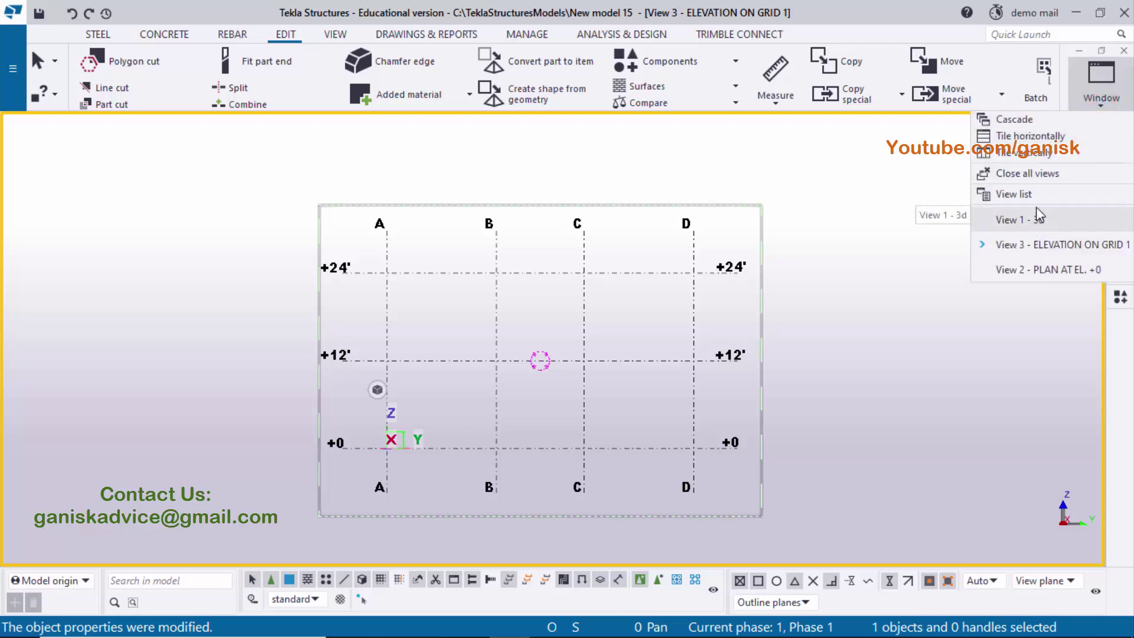
left_click(1031, 192)
left_click(761, 233)
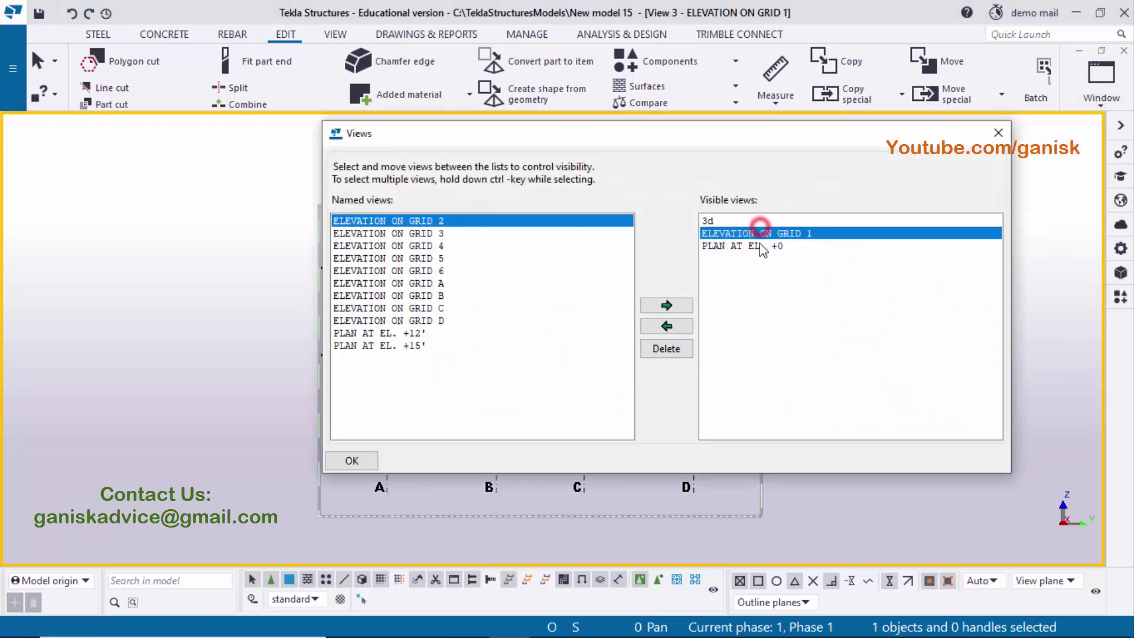
left_click(757, 246, "ctrl")
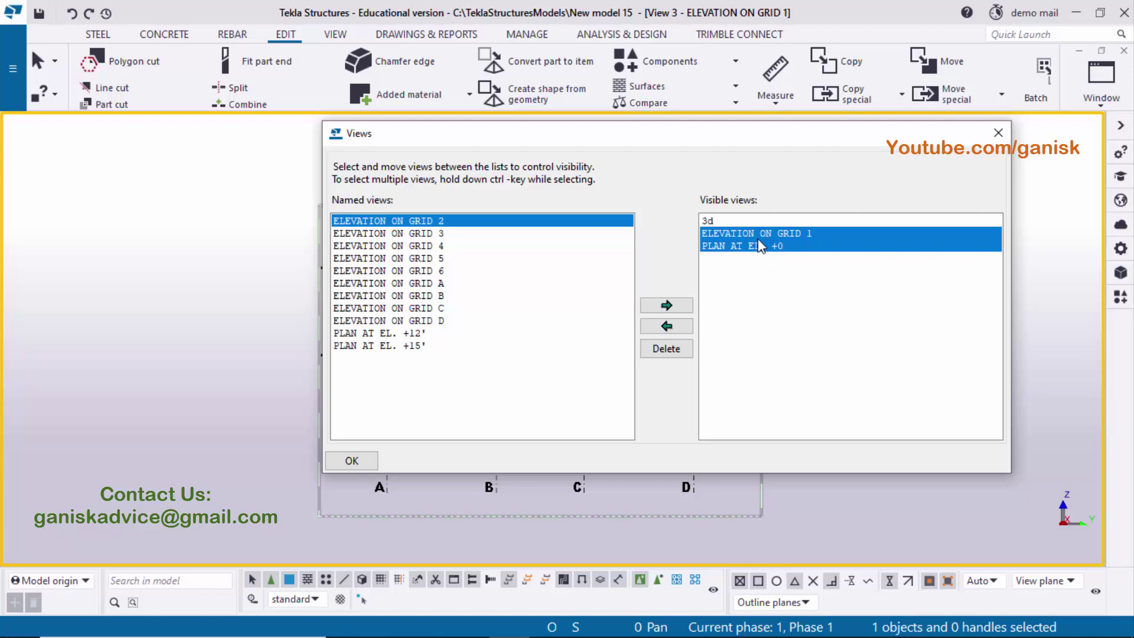
left_click(762, 233)
left_click(756, 246, "ctrl")
left_click(671, 326)
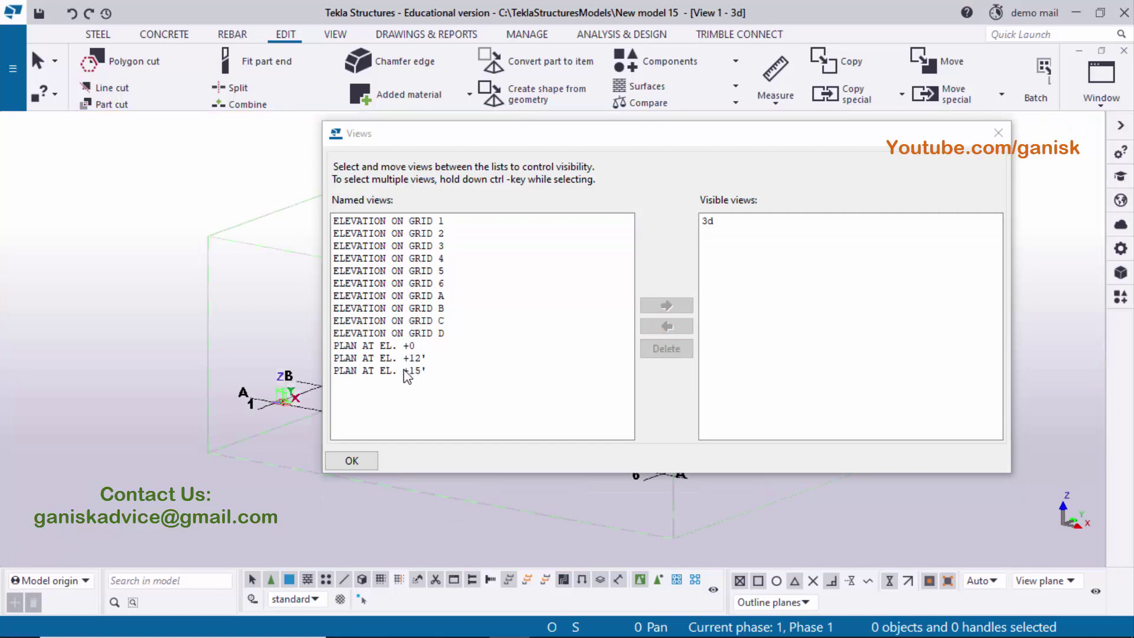
Step: Make PLAN AT EL. +15' visible and zoom out to the full grid
left_click(406, 373)
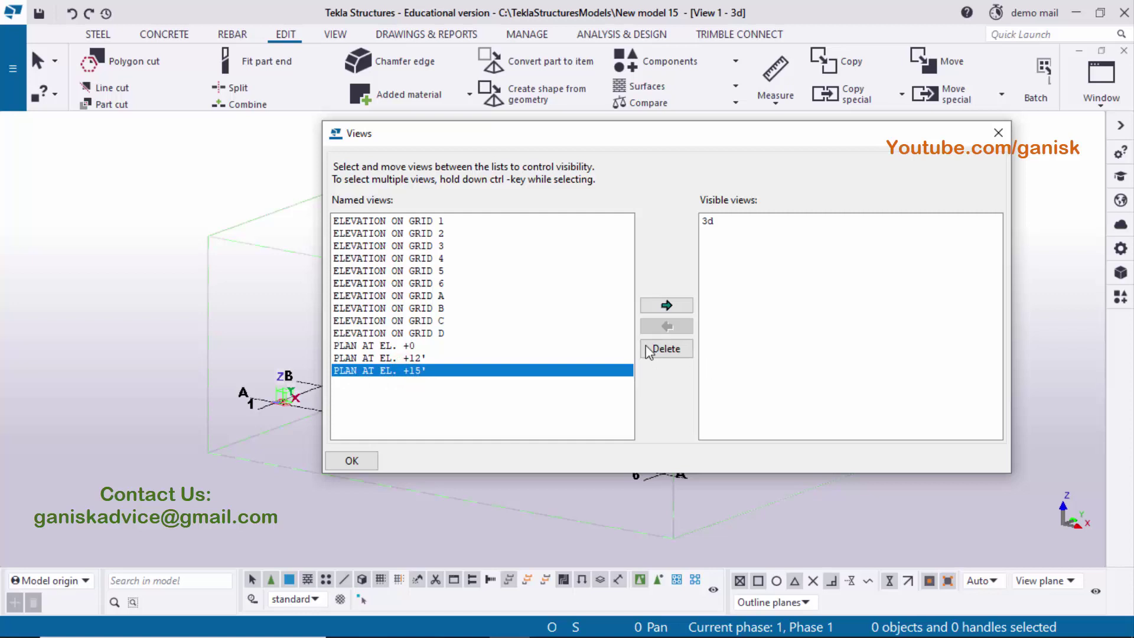
left_click(665, 306)
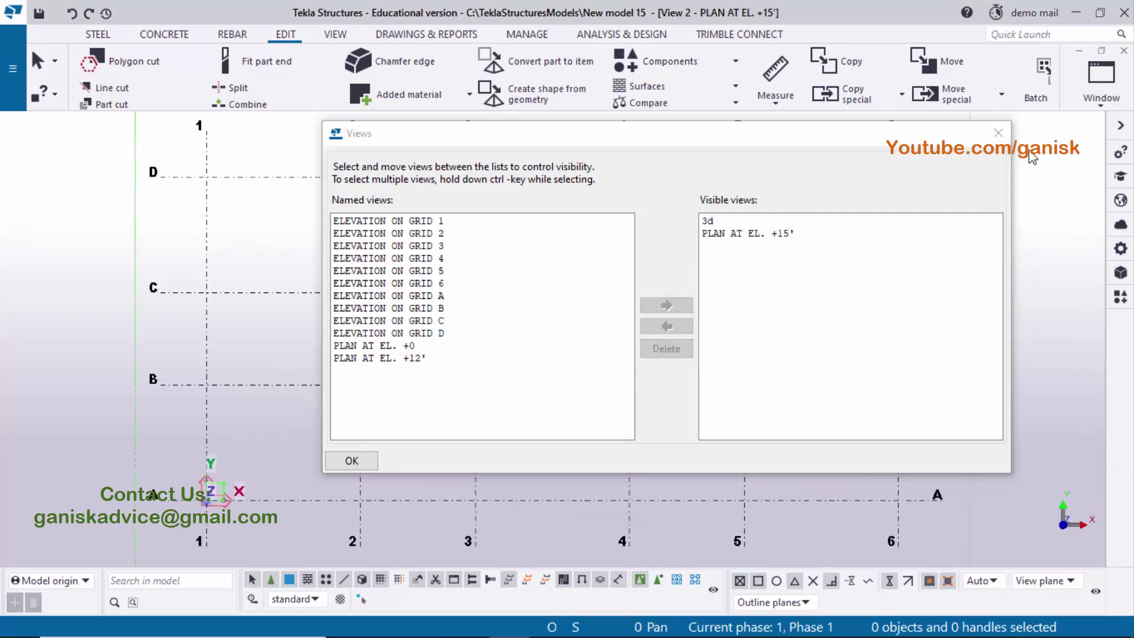
left_click(999, 133)
scroll(355, 325, "down", 2)
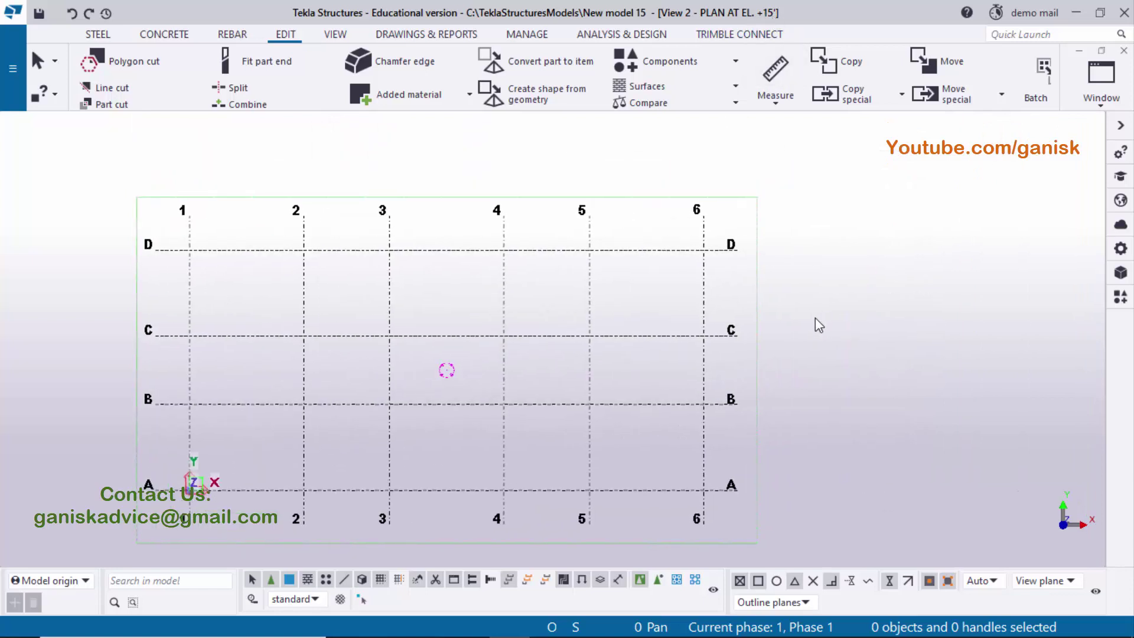
Step: Rename the plan view to PLAN AT EL. +24' in View Properties and apply it
double_click(811, 281)
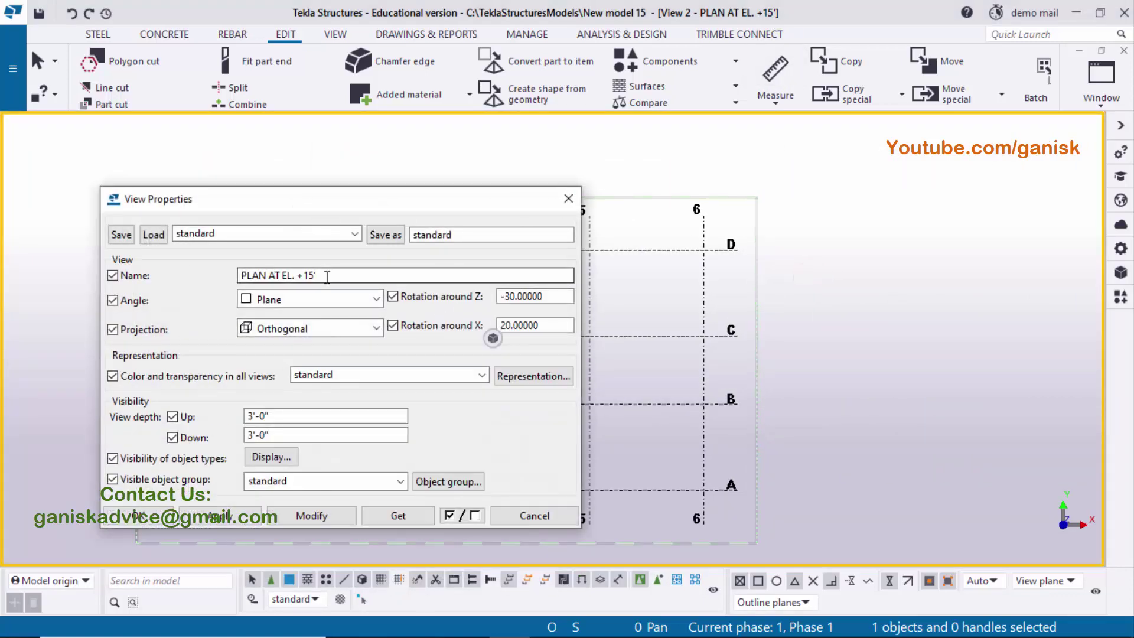
left_click(315, 276)
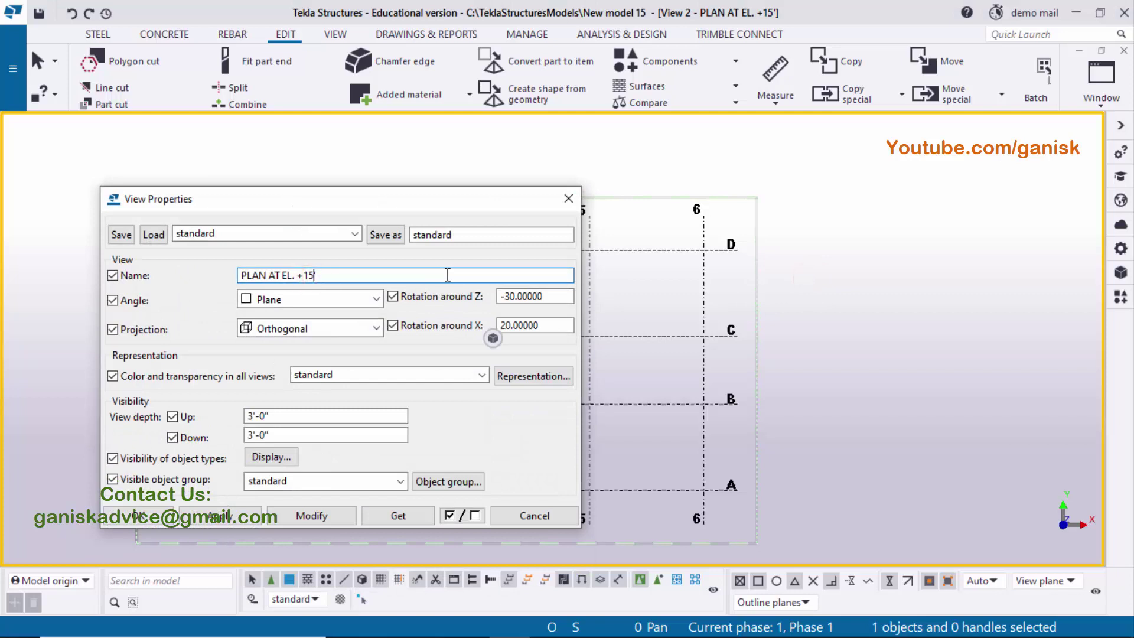
type("24'")
left_click(311, 516)
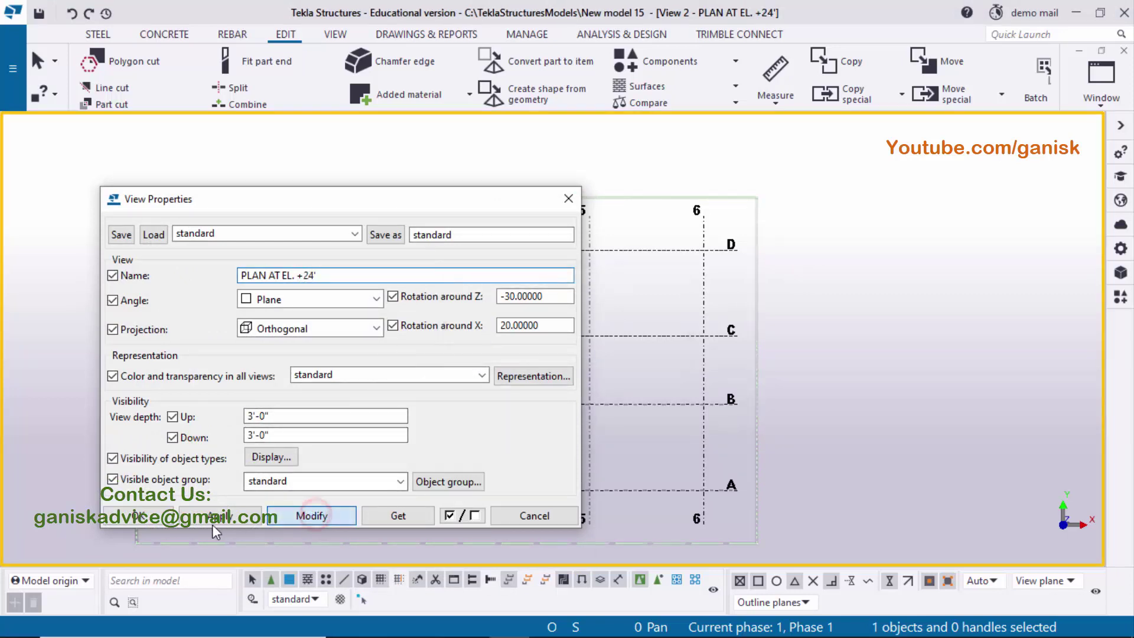
left_click(176, 517)
left_click(1099, 83)
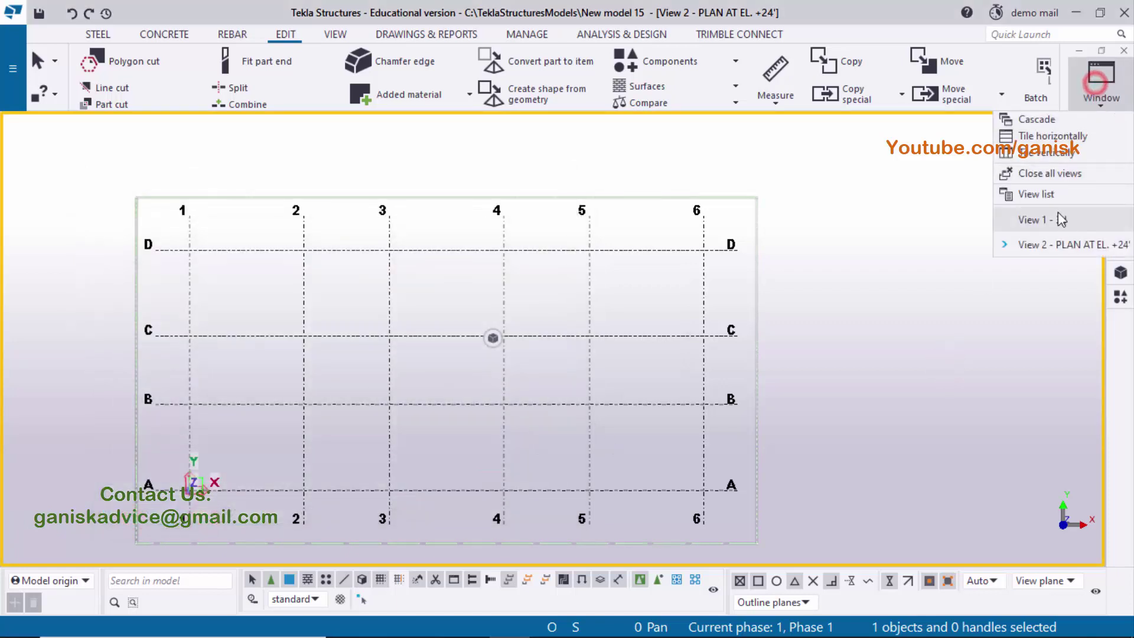
Step: Reopen ELEVATION ON GRID 1 and zoom out to see levels +0, +12' and +24'
left_click(1057, 195)
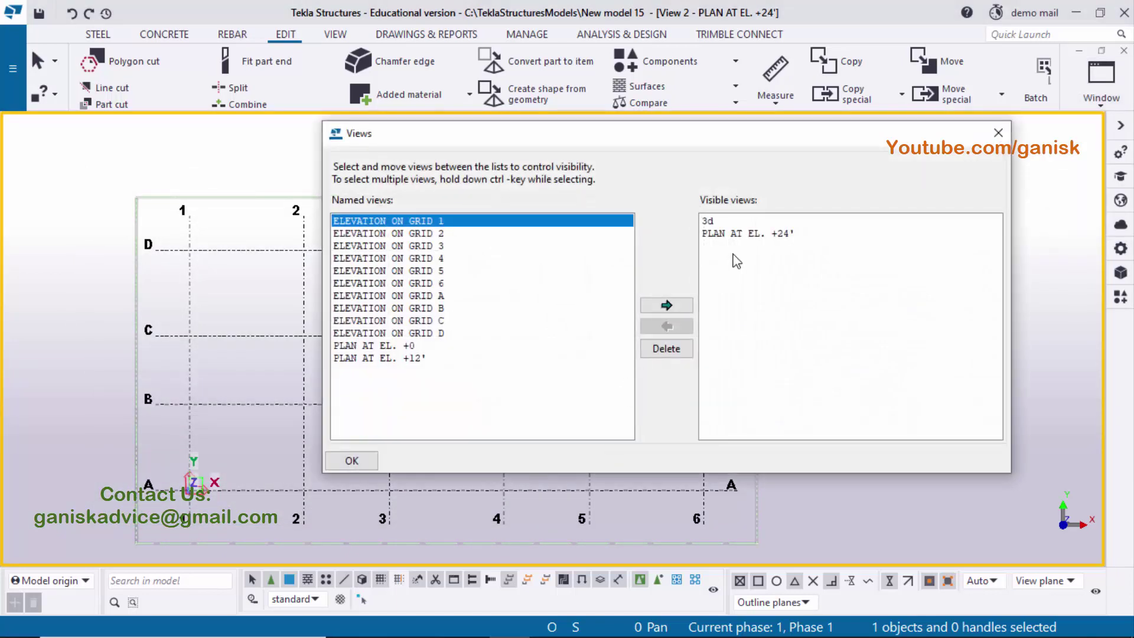
left_click(666, 304)
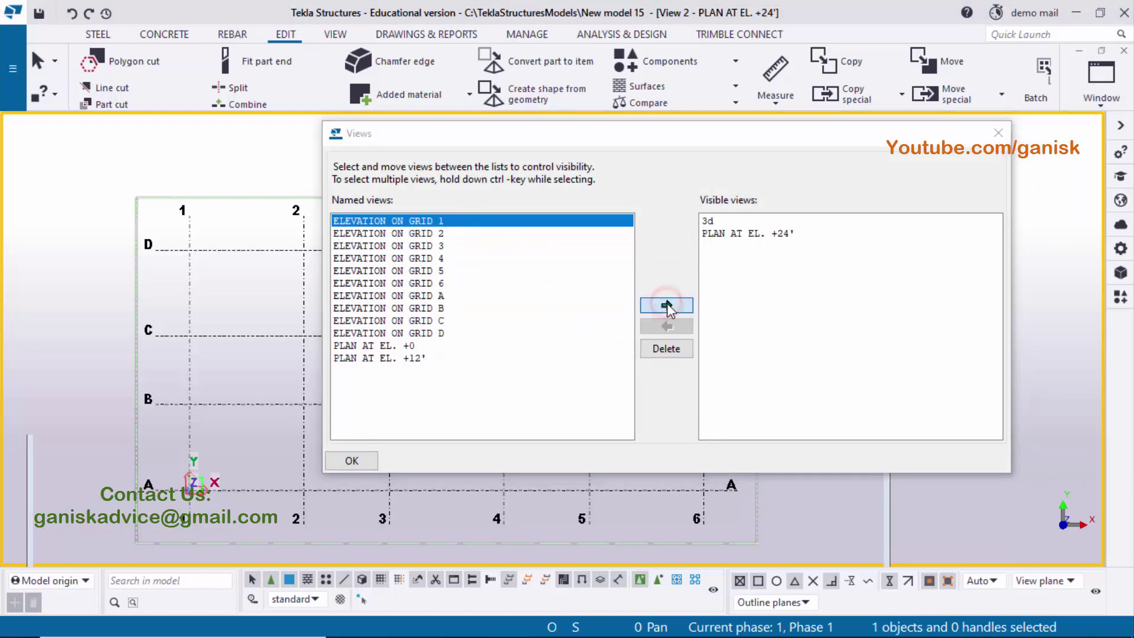
left_click(999, 136)
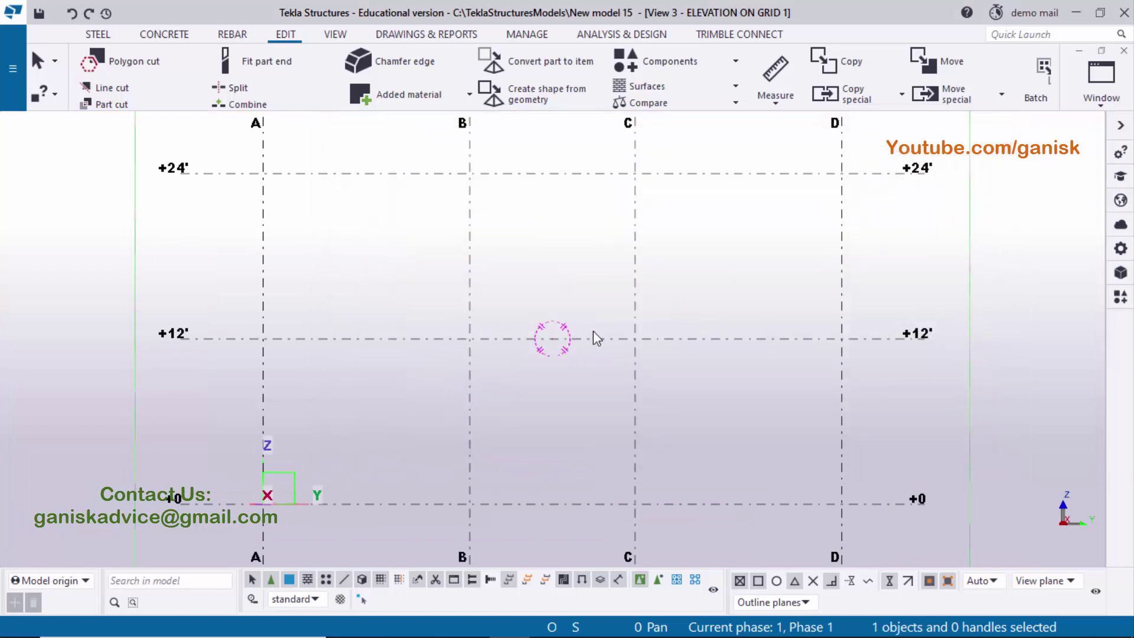
scroll(595, 338, "down", 2)
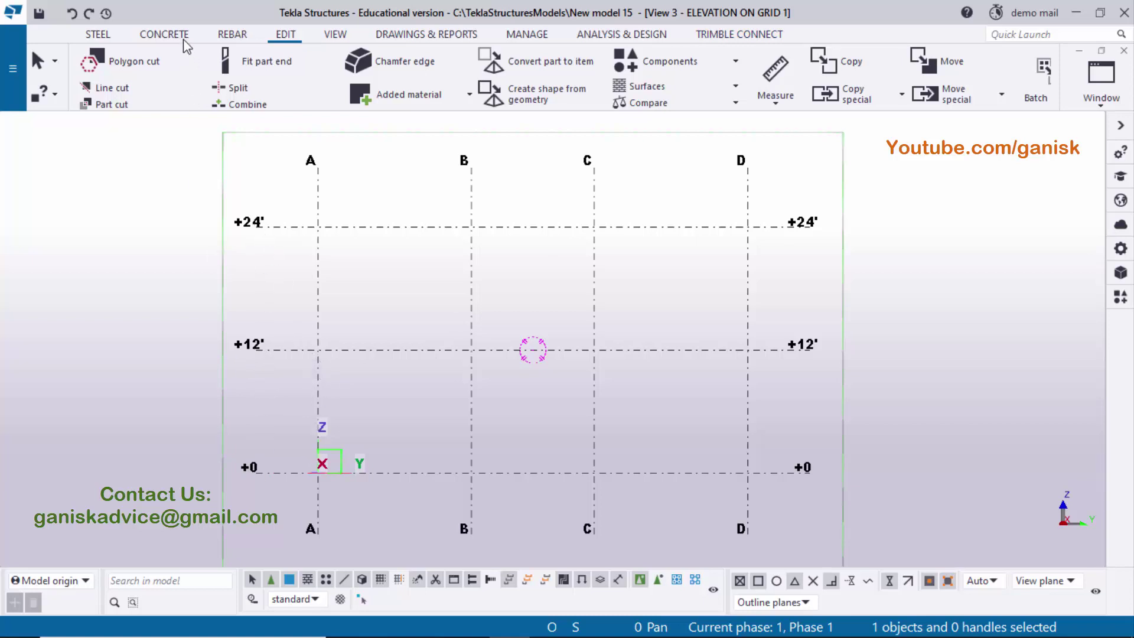
Step: Measure the 12'-0" vertical height from +0 to +12' beside grid A
left_click(284, 34)
left_click(776, 96)
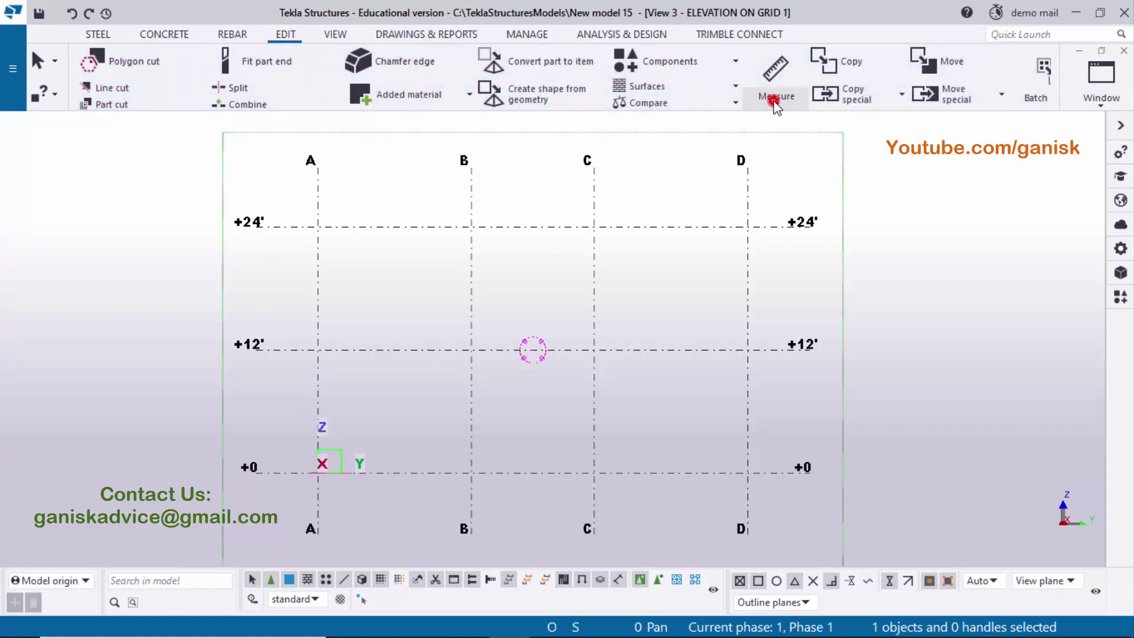
left_click(793, 193)
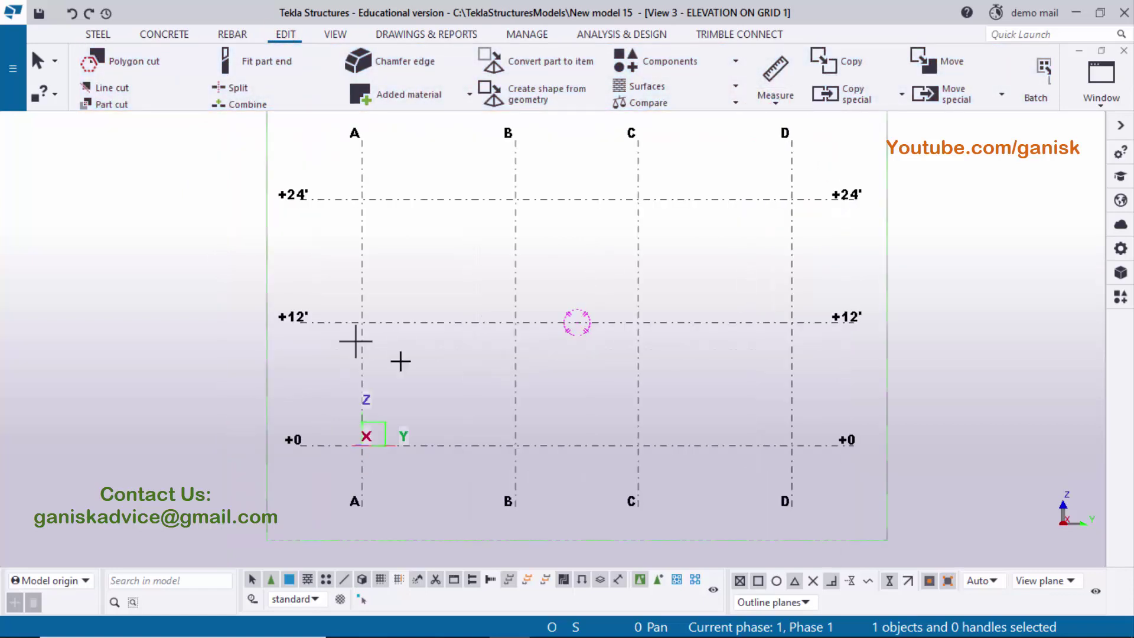
scroll(400, 362, "up", 3)
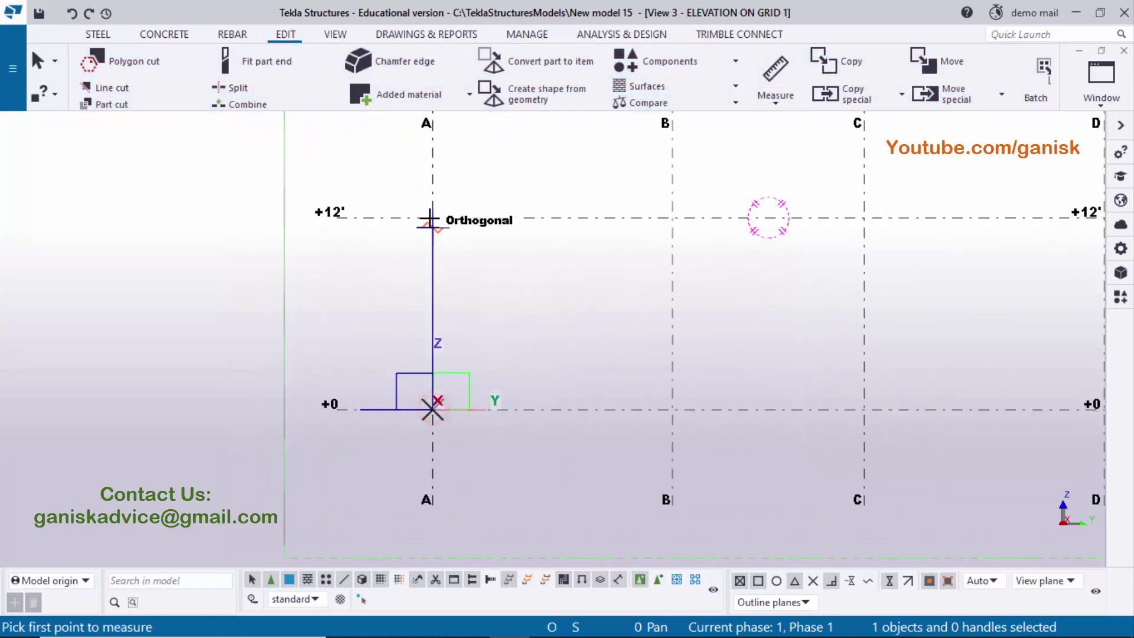
left_click(433, 217)
left_click(383, 289)
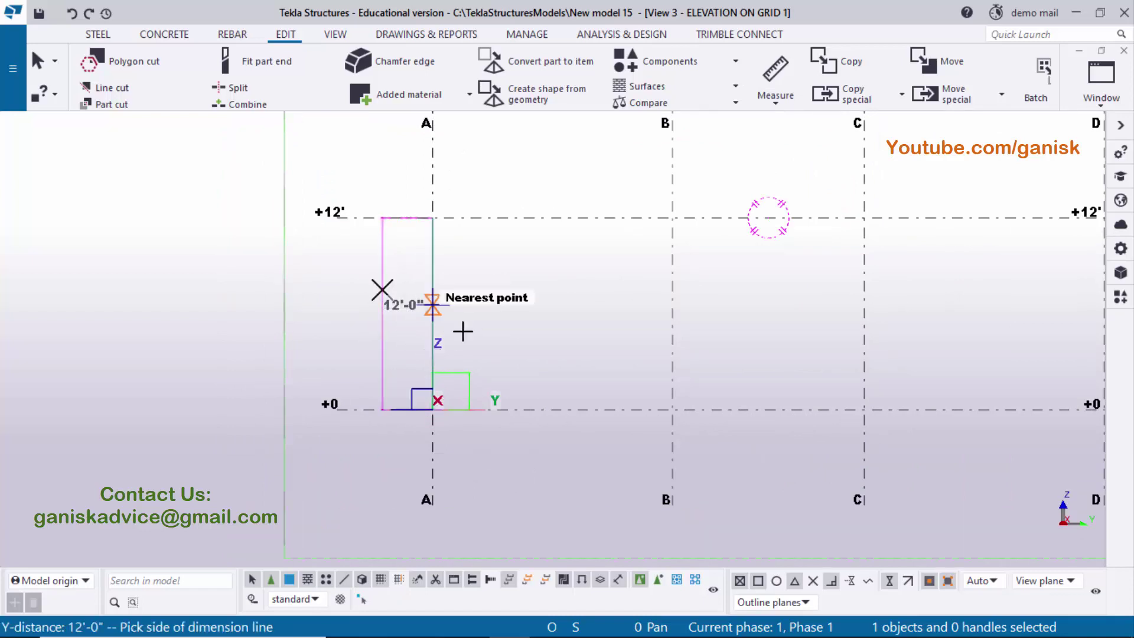
scroll(484, 308, "down", 2)
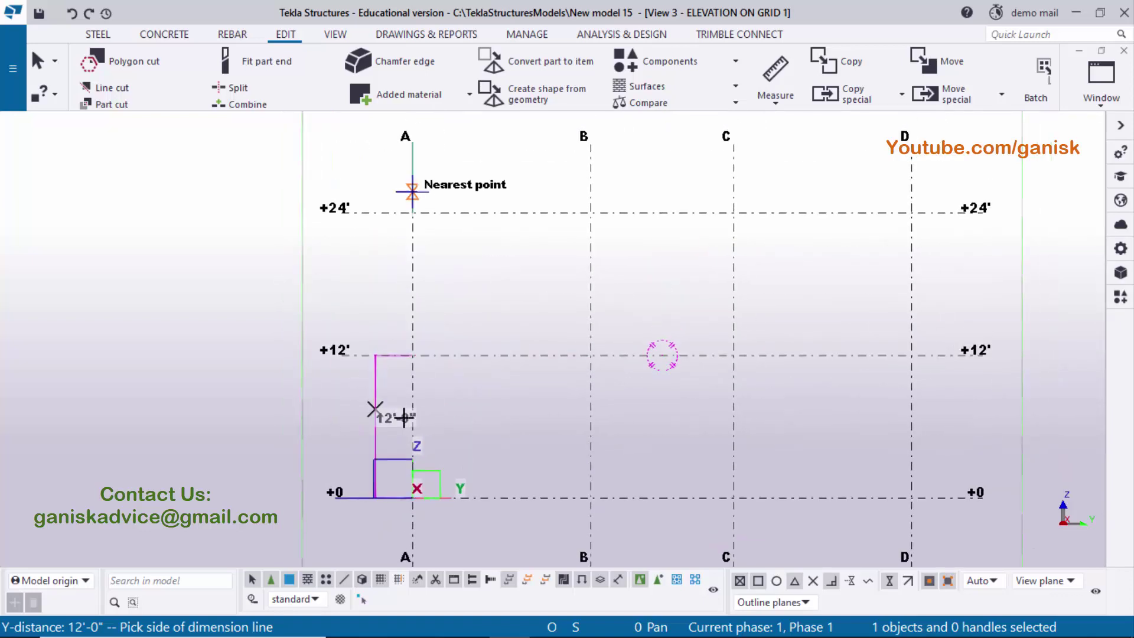
left_click(406, 498)
Step: Measure the 24'-0" height from A/+0 to A/+24', then interrupt measuring
scroll(412, 497, "up", 1)
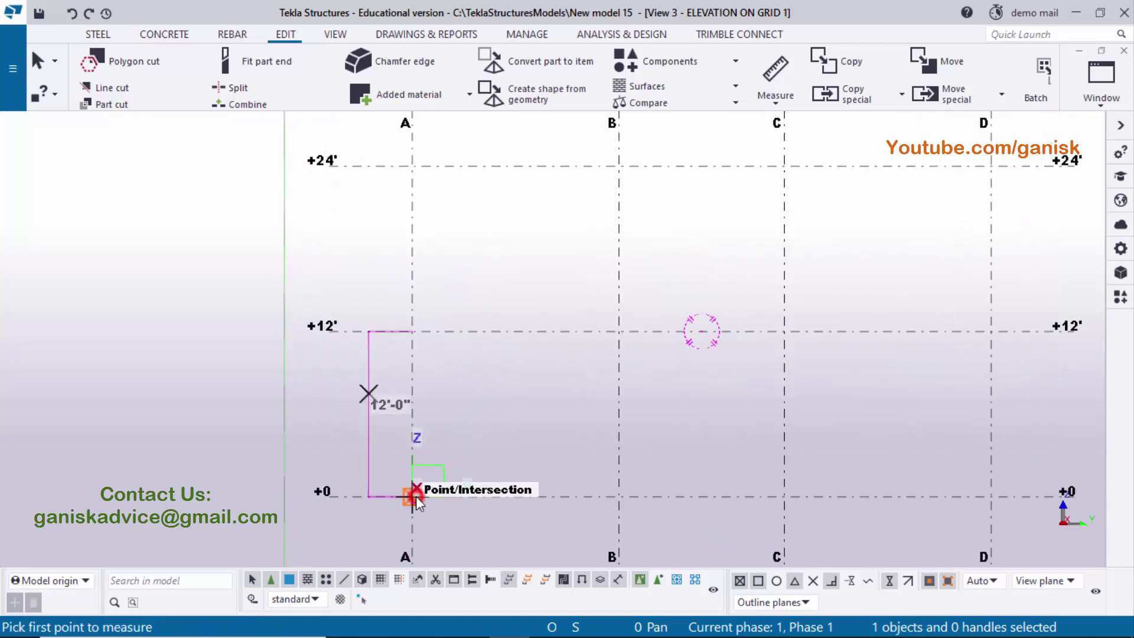
left_click(412, 497)
scroll(407, 284, "up", 1, "ctrl")
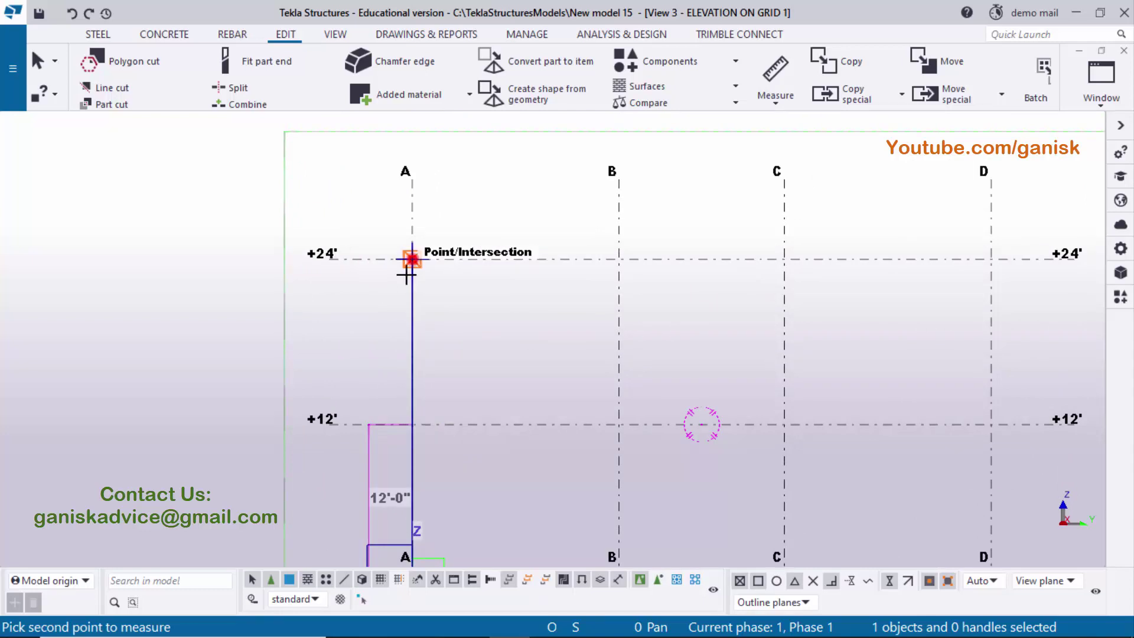
left_click(413, 258)
left_click(253, 381)
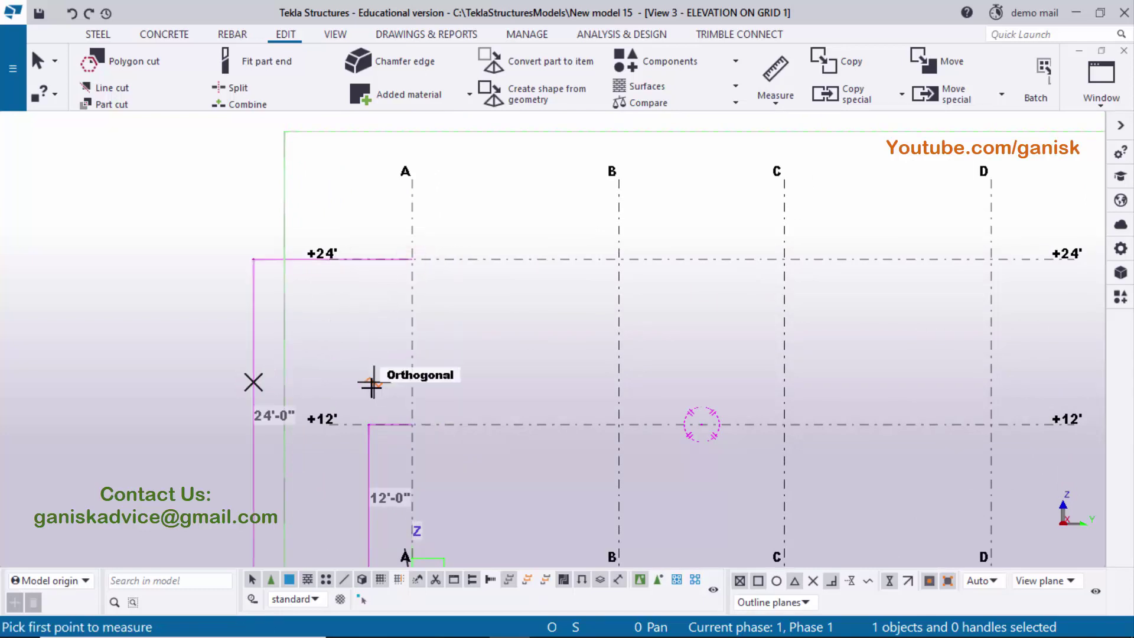
right_click(483, 308)
left_click(501, 317)
Step: Recentre the elevation showing both height dimensions and make the view active
middle_click_drag(491, 391, 568, 341)
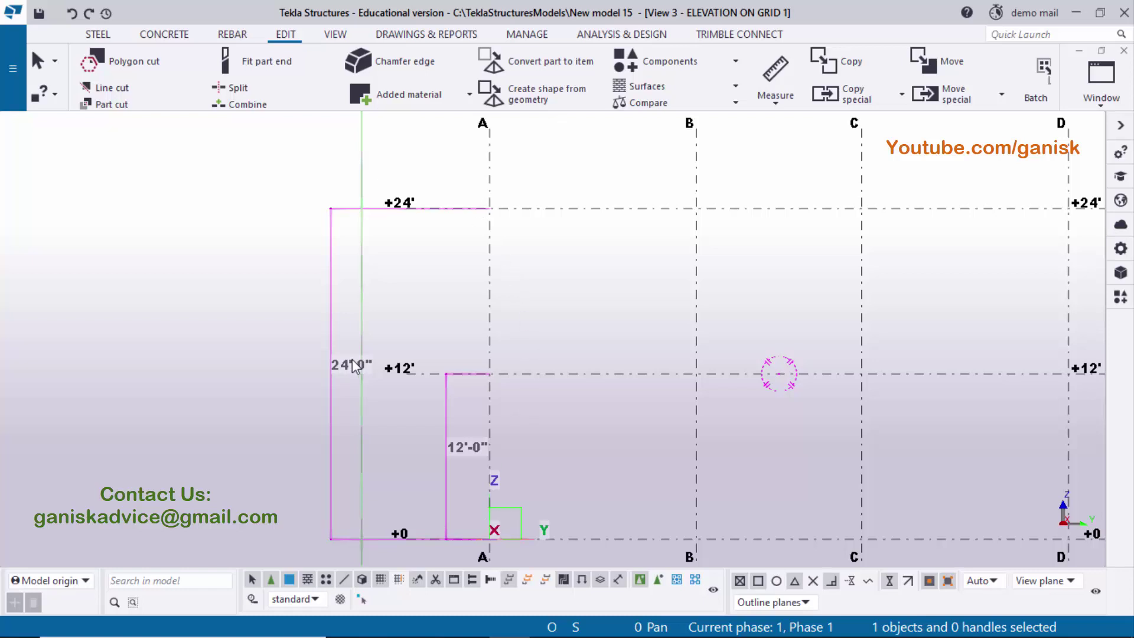
scroll(334, 367, "down", 3)
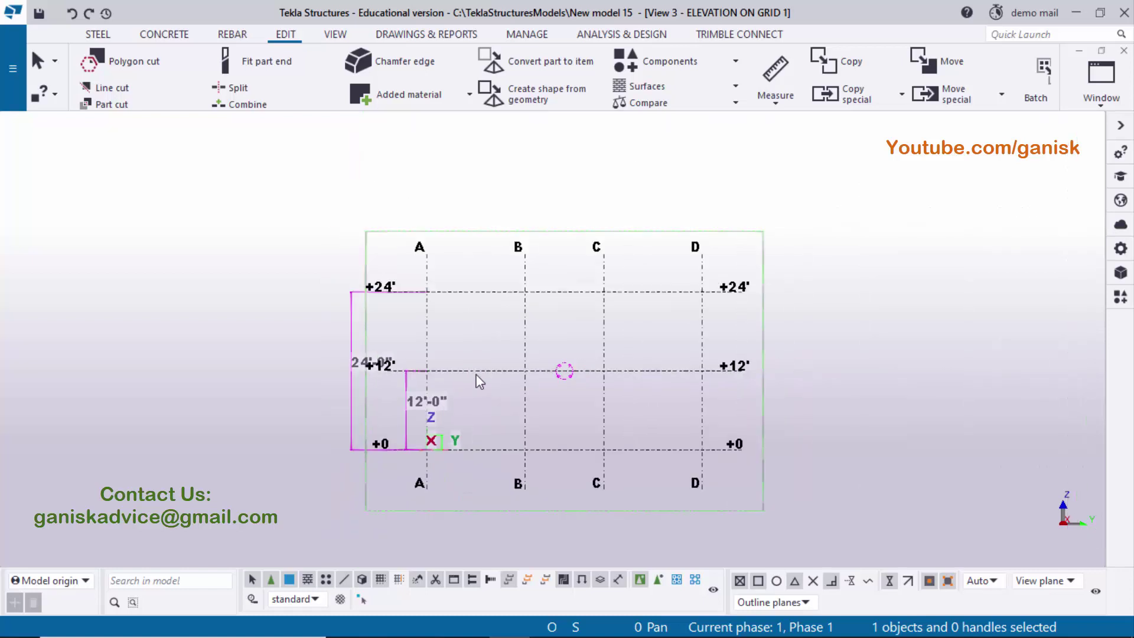
scroll(349, 423, "up", 1)
scroll(324, 398, "down", 2)
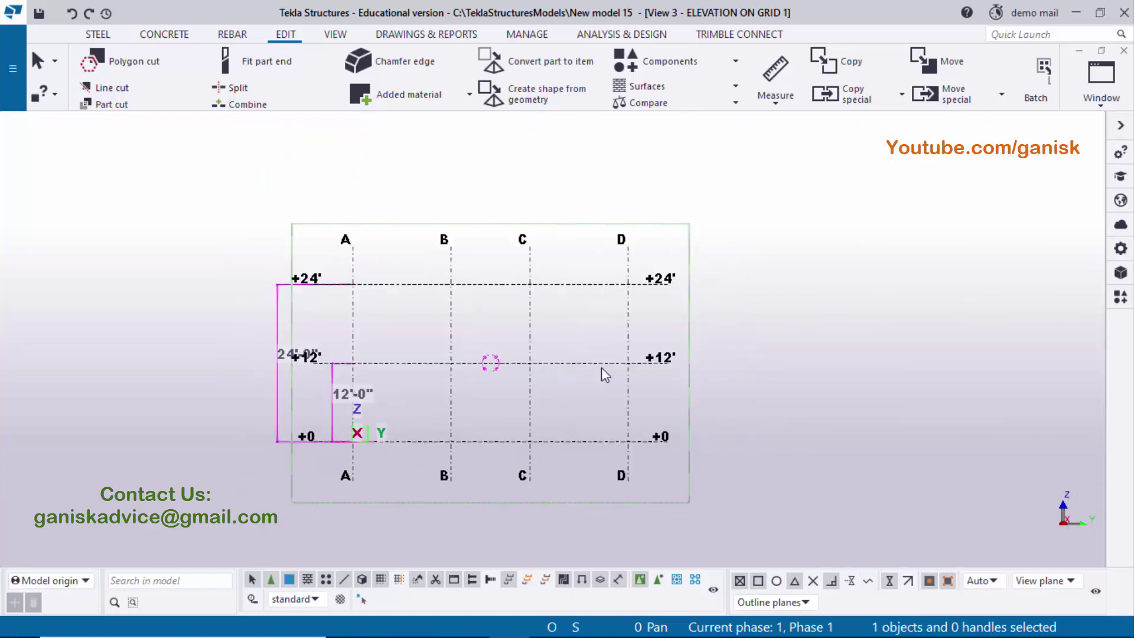
left_click(769, 280)
right_click(767, 227)
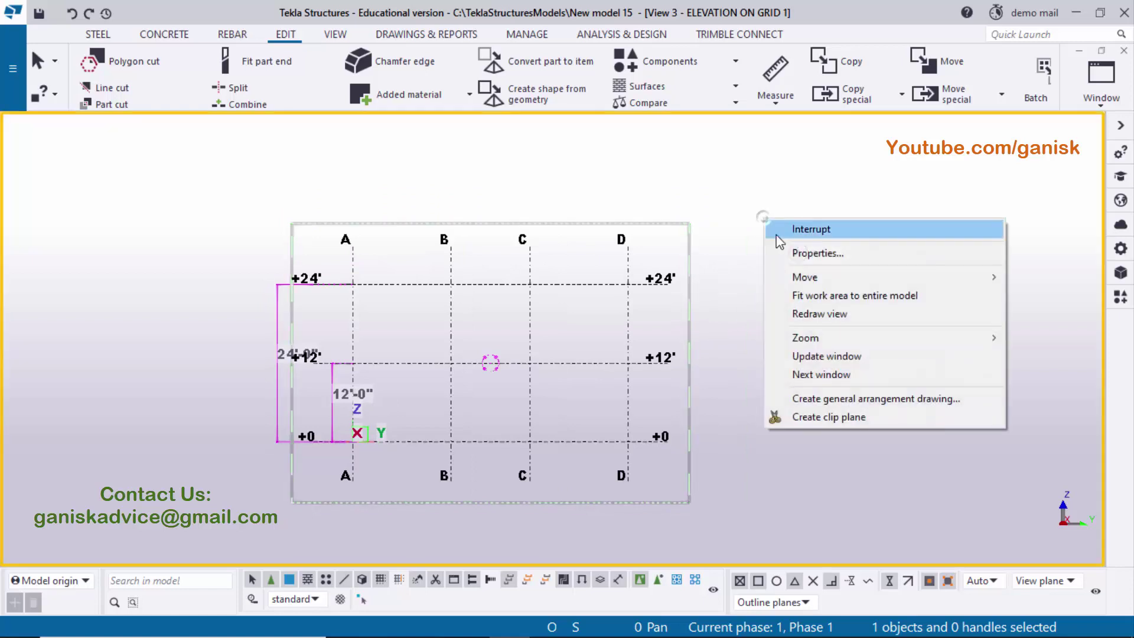
Step: Redraw the elevation to clear the height dimensions, then switch to View 1 - 3d and orbit the 1–6 by A–D grid
left_click(800, 312)
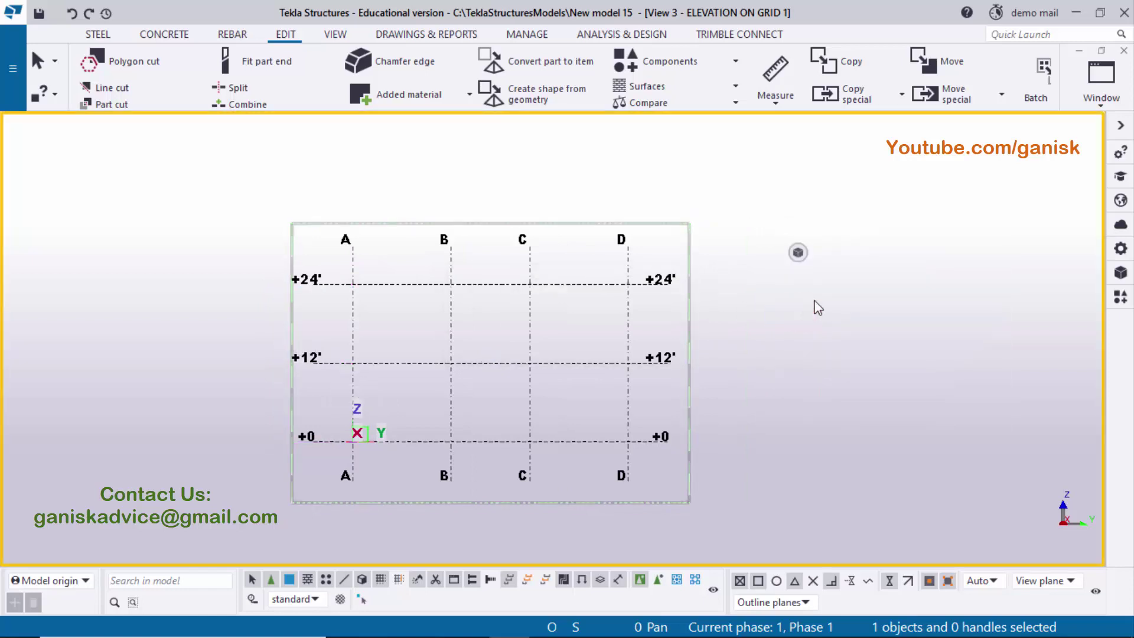
left_click(1100, 77)
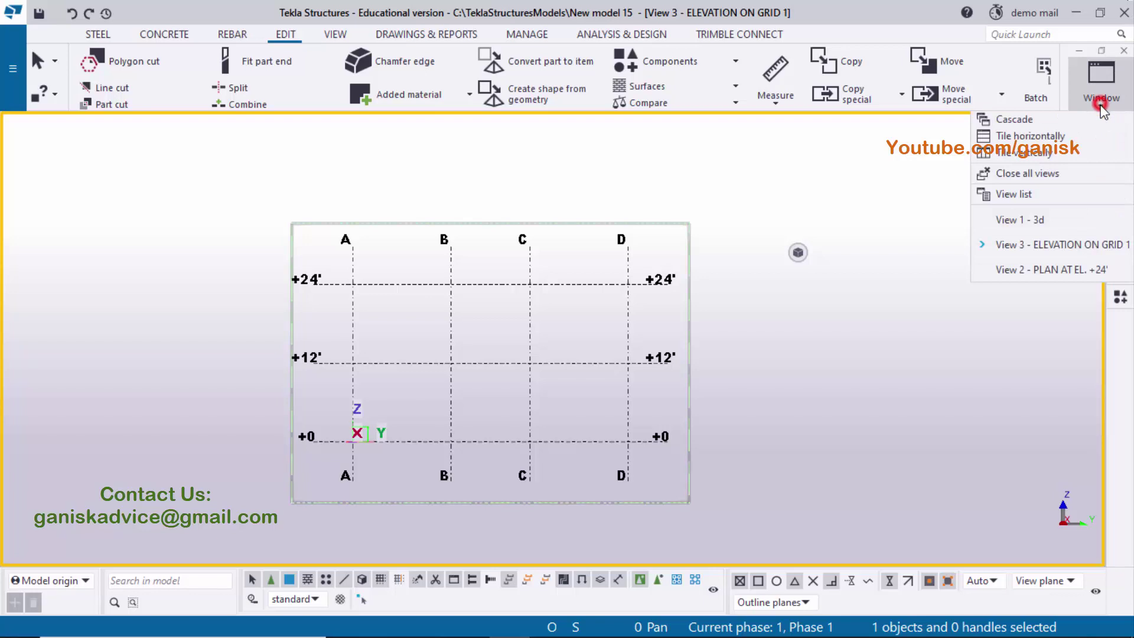
left_click(1040, 219)
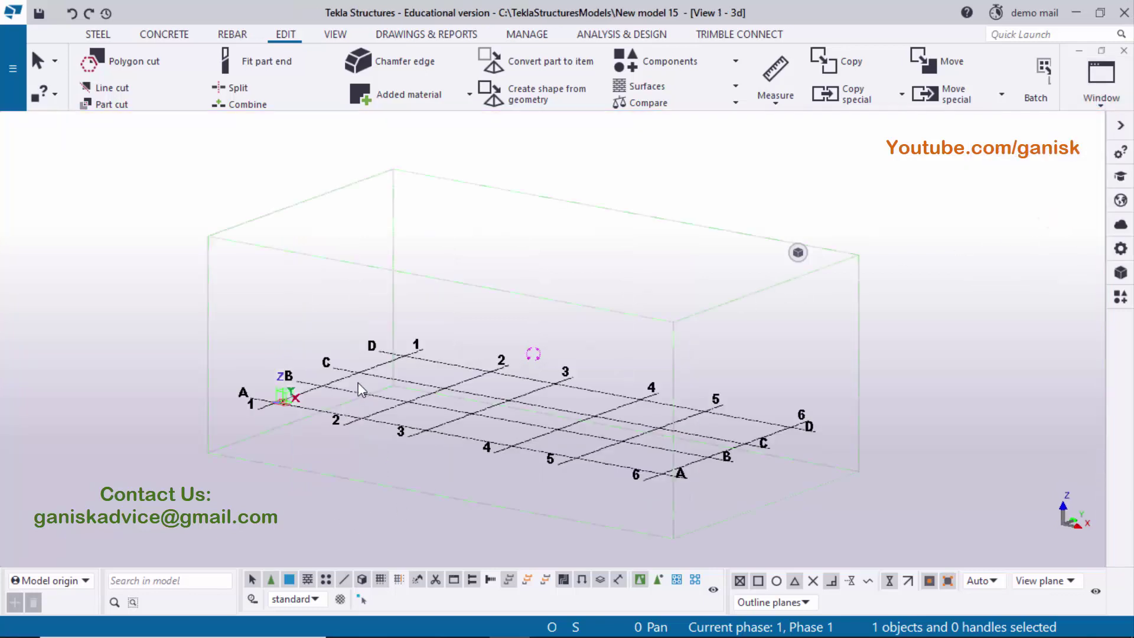
middle_click_drag(462, 437, 530, 432, "ctrl")
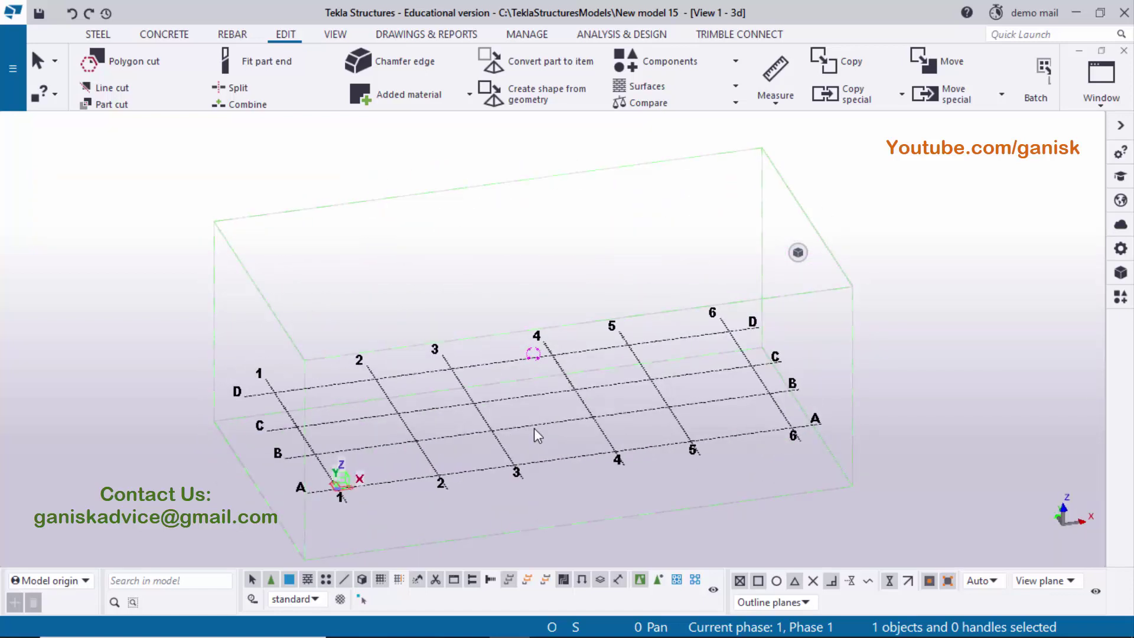